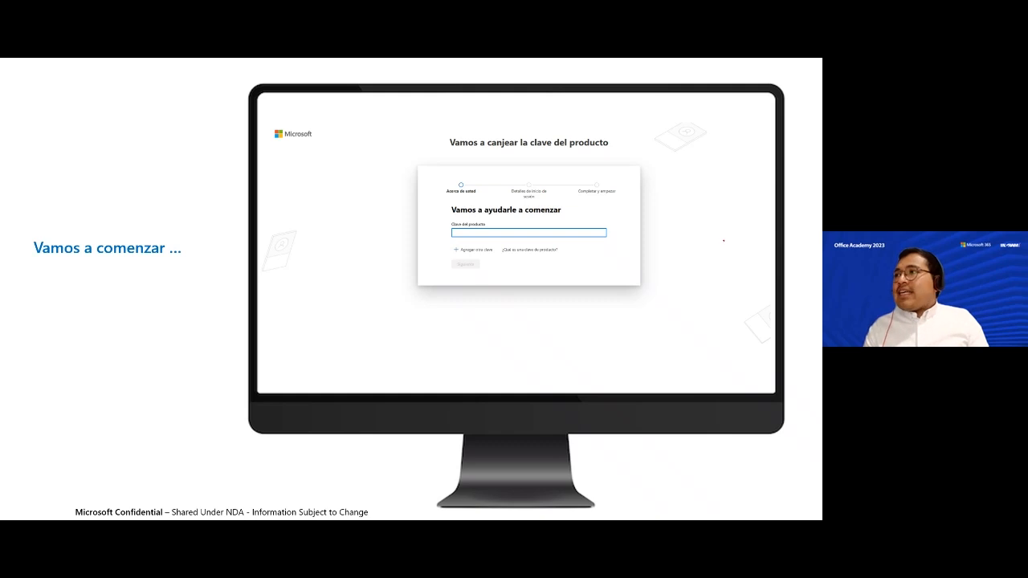
- Zoom into the slide and pan the magnified view toward the product key form
scroll(468, 202, "up", 3)
left_click_drag(514, 265, 367, 303)
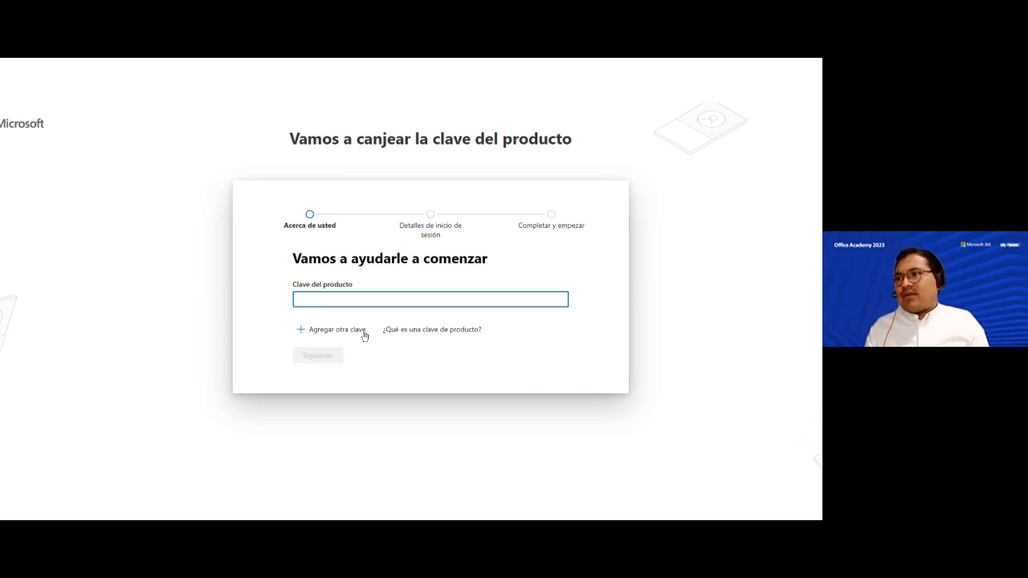
- Zoom back out to the slide and advance to the 'Ingresa la clave de producto' slide
scroll(363, 332, "down", 2)
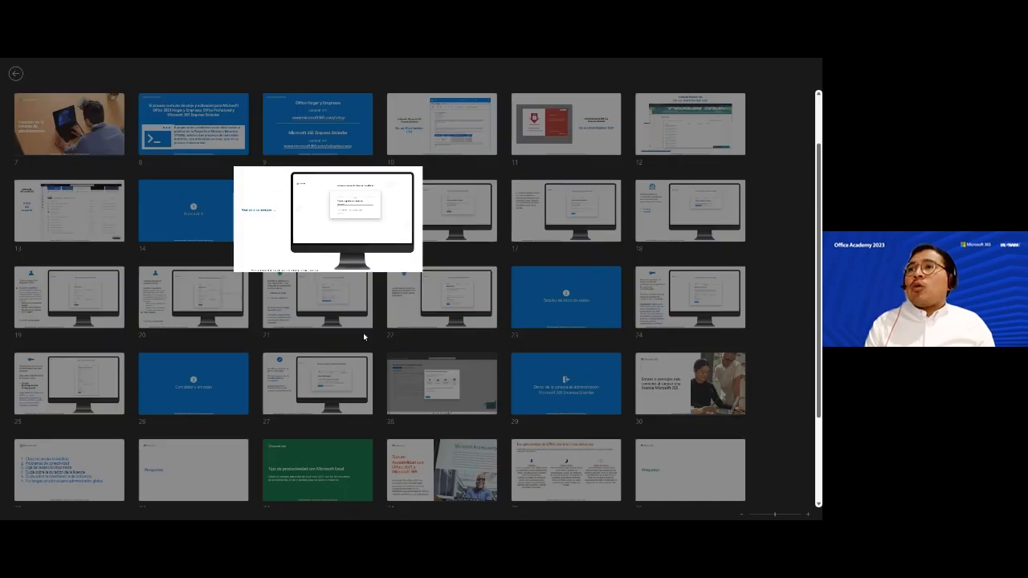
key("Right")
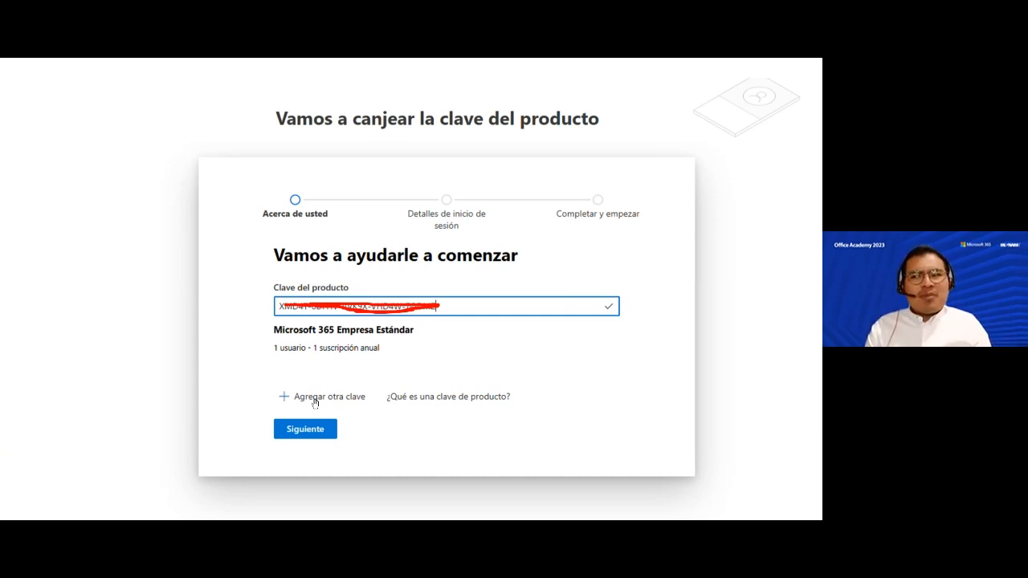
- Move to the multiple-keys slide and cross out its first product key in red ink
scroll(315, 404, "down", 5)
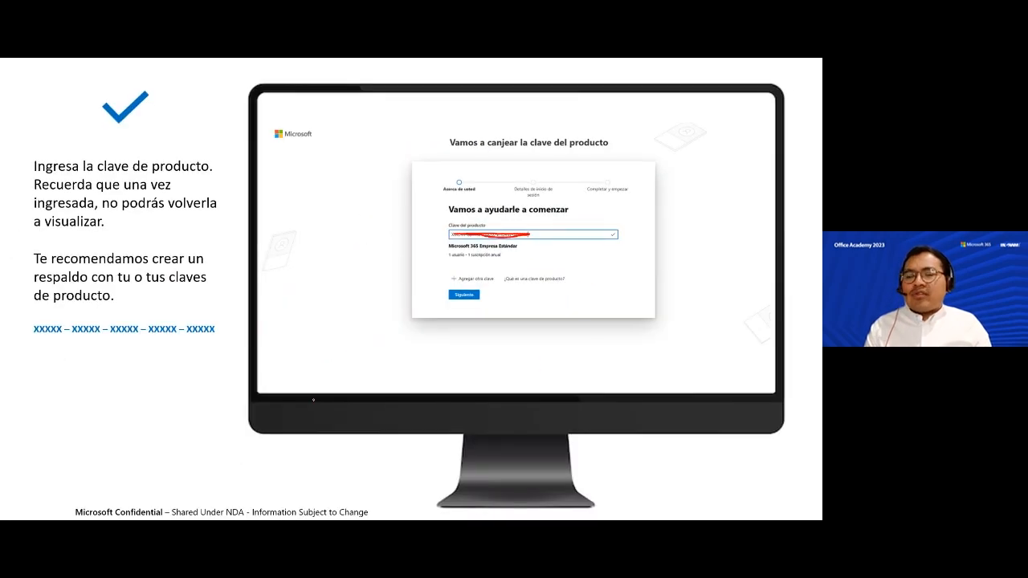
key("Right")
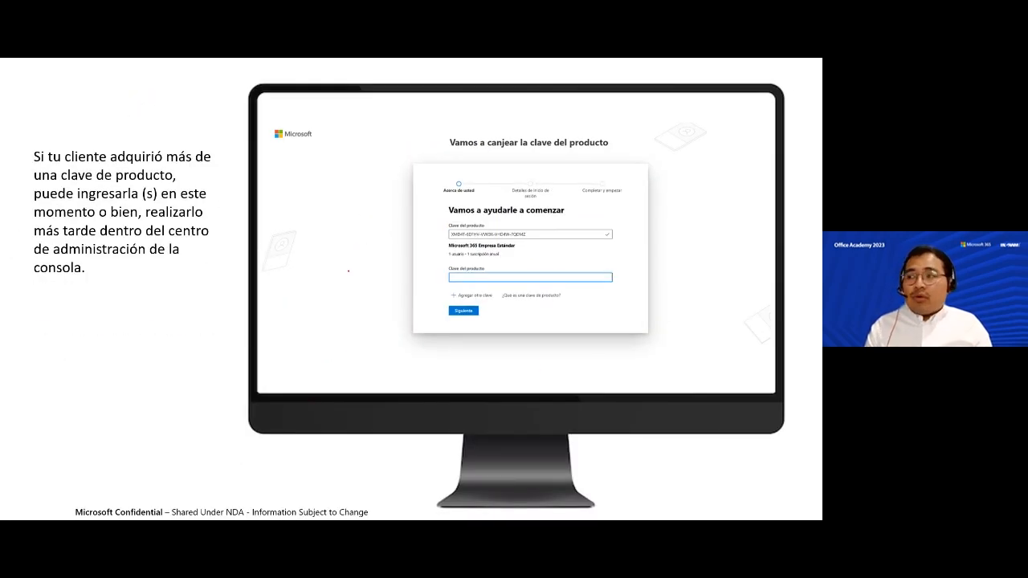
scroll(480, 276, "up", 5)
scroll(474, 276, "down", 5)
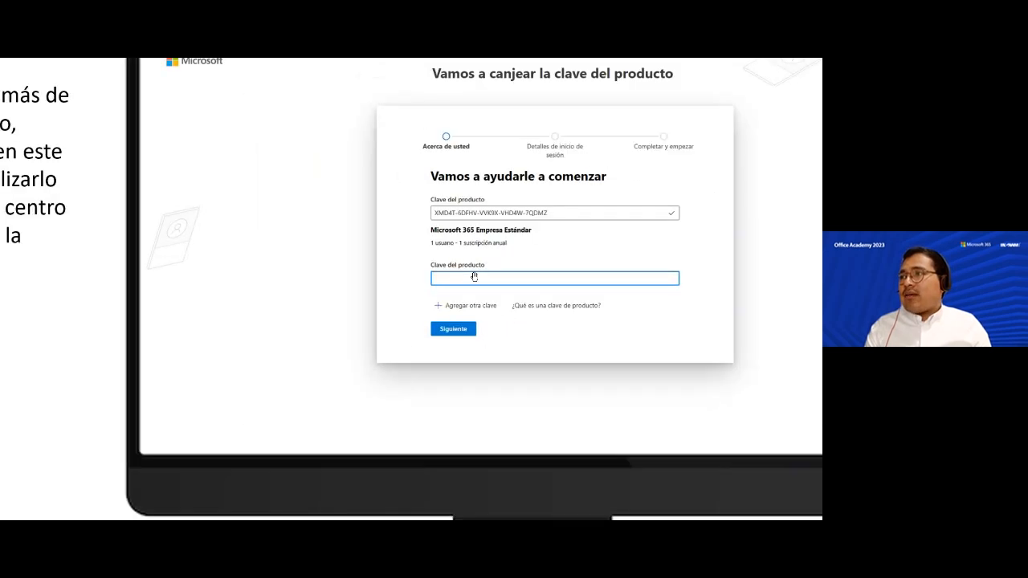
mouse_move(454, 235)
left_mouse_down()
mouse_move(522, 233)
mouse_move(452, 234)
mouse_move(504, 233)
left_mouse_up()
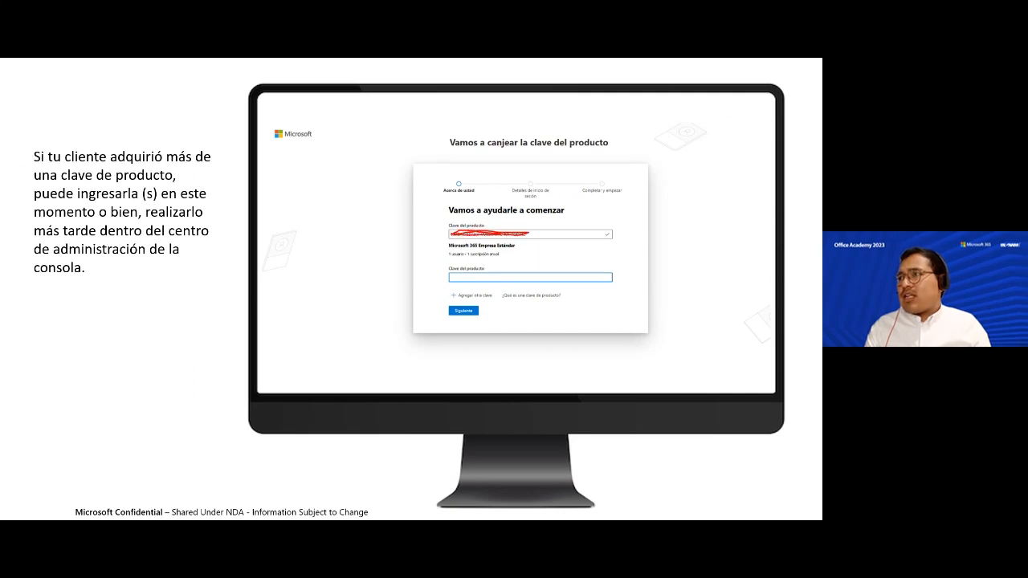
- Advance to the slide on using an Outlook/Hotmail personal e-mail
scroll(501, 234, "up", 5)
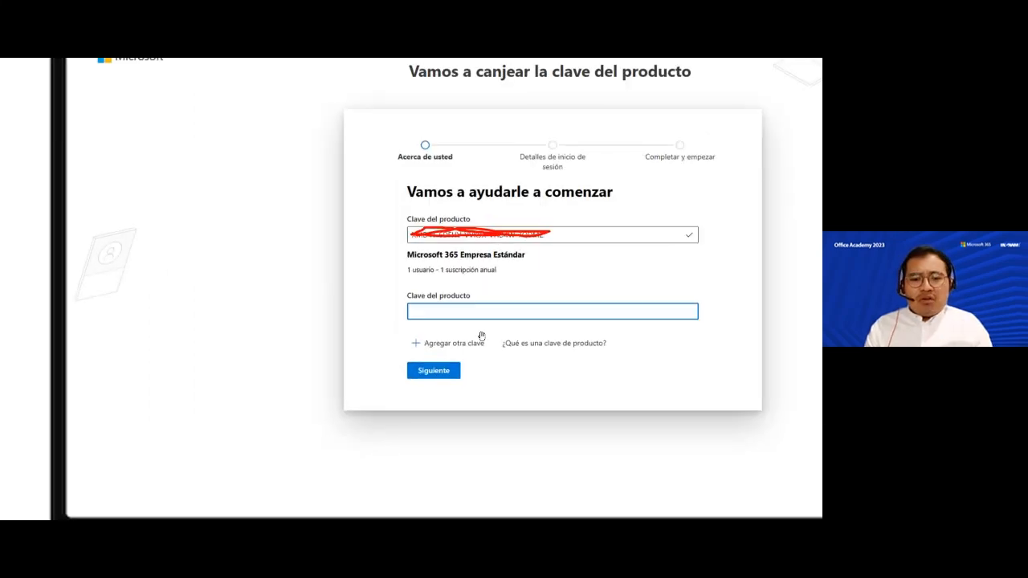
scroll(481, 336, "down", 5)
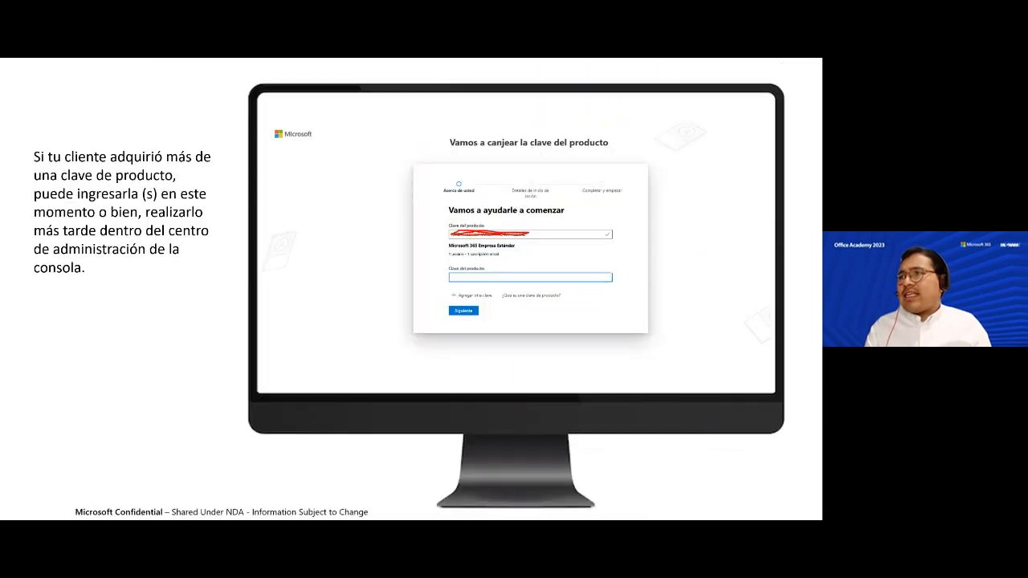
key("Right")
scroll(510, 227, "up", 5)
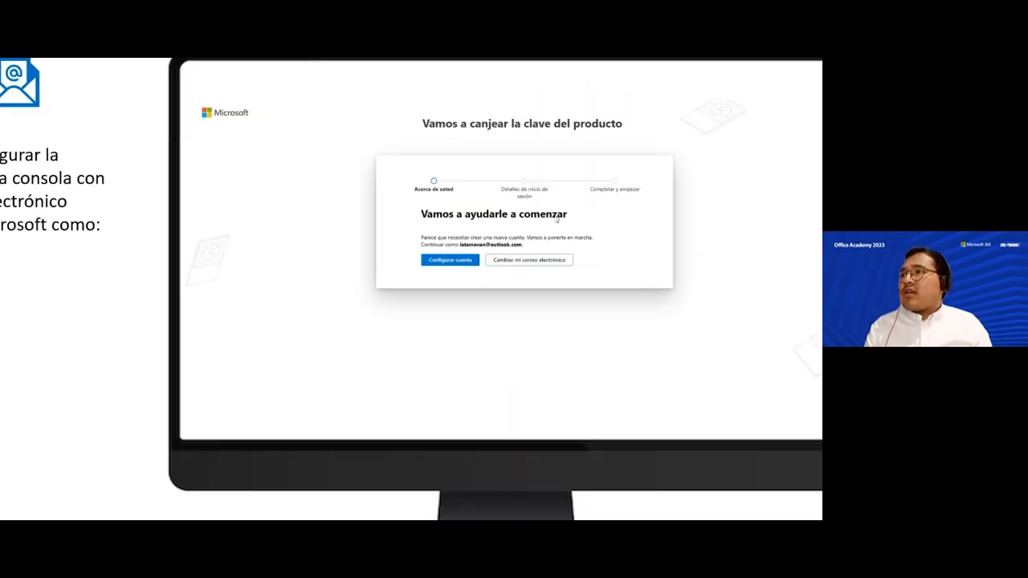
left_click_drag(511, 228, 460, 280)
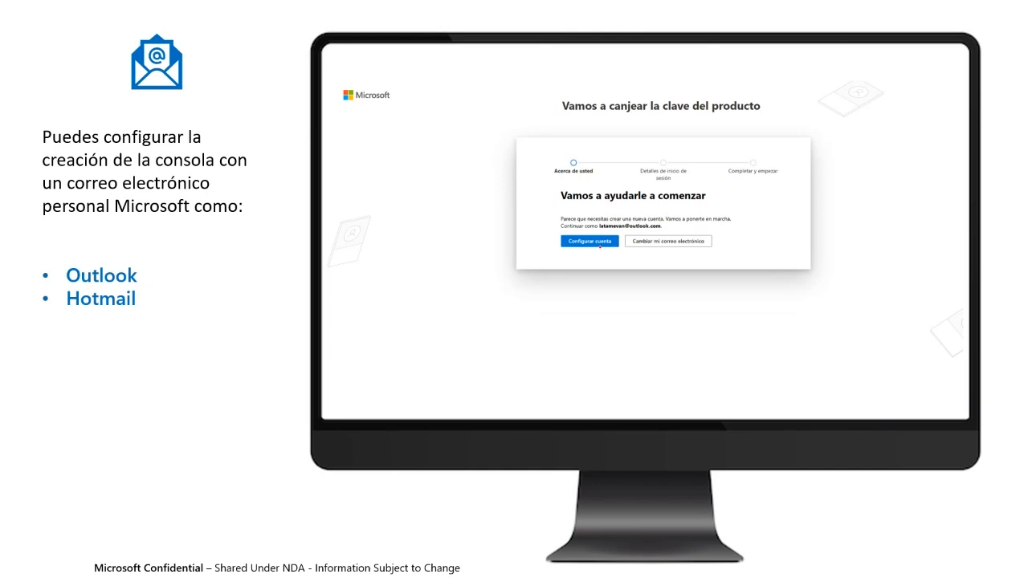
- Advance the show to the 'Háblanos de ti' phone verification slide
left_click(599, 245)
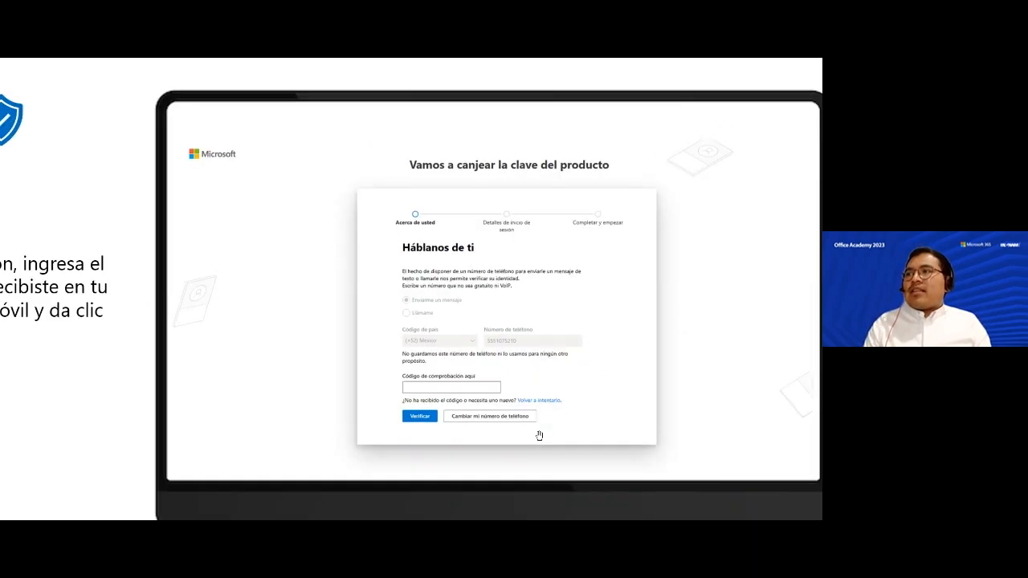
- Advance past the section 2 title slide to the 'Modo de iniciar sesión' form slide
key("Right")
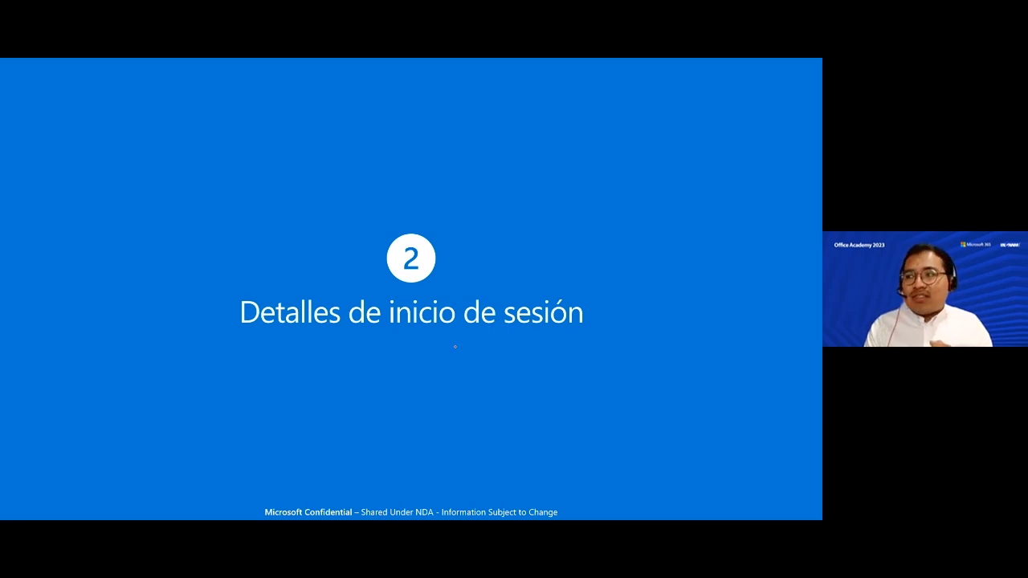
key("Right")
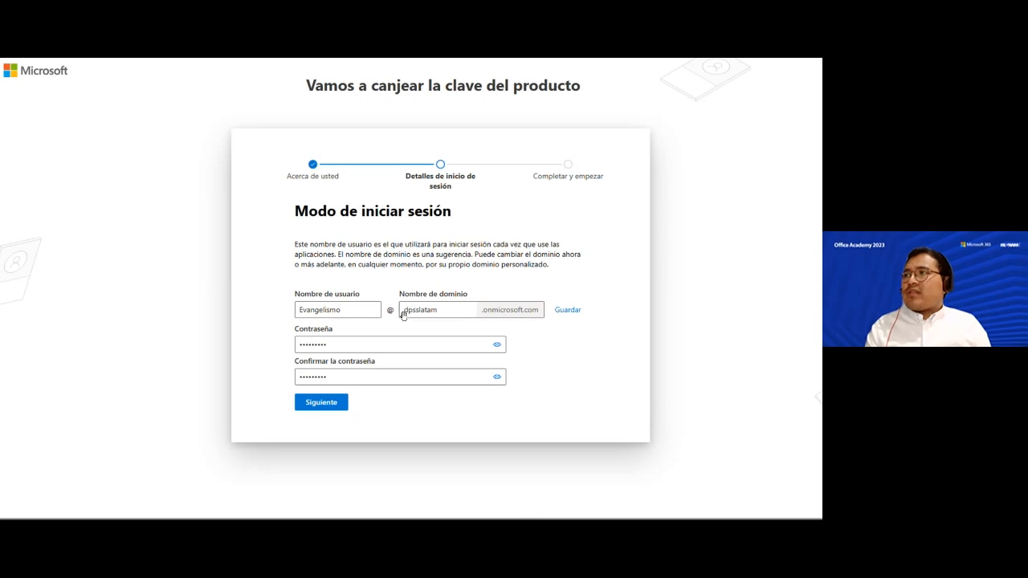
- Zoom and pan across the address form slide, then advance to '3 Completar y empezar'
key("Right")
scroll(554, 230, "up", 5)
left_click_drag(555, 229, 465, 188)
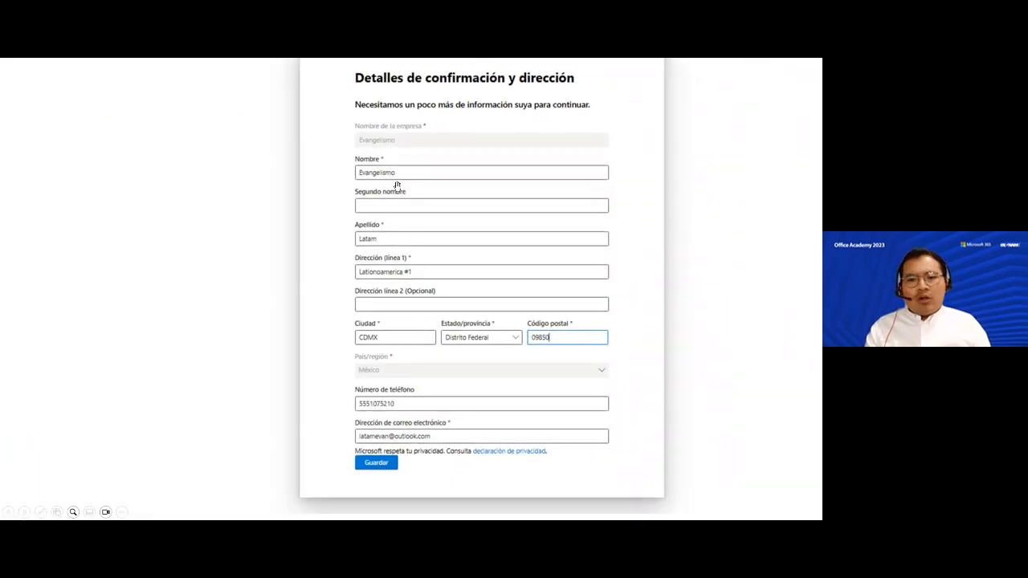
left_click_drag(397, 185, 391, 159)
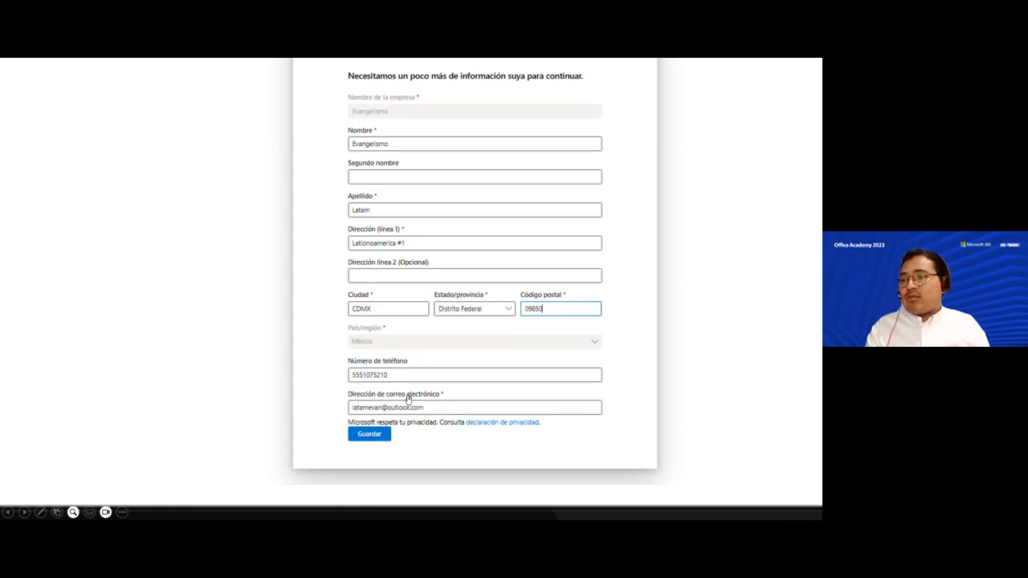
key("Escape")
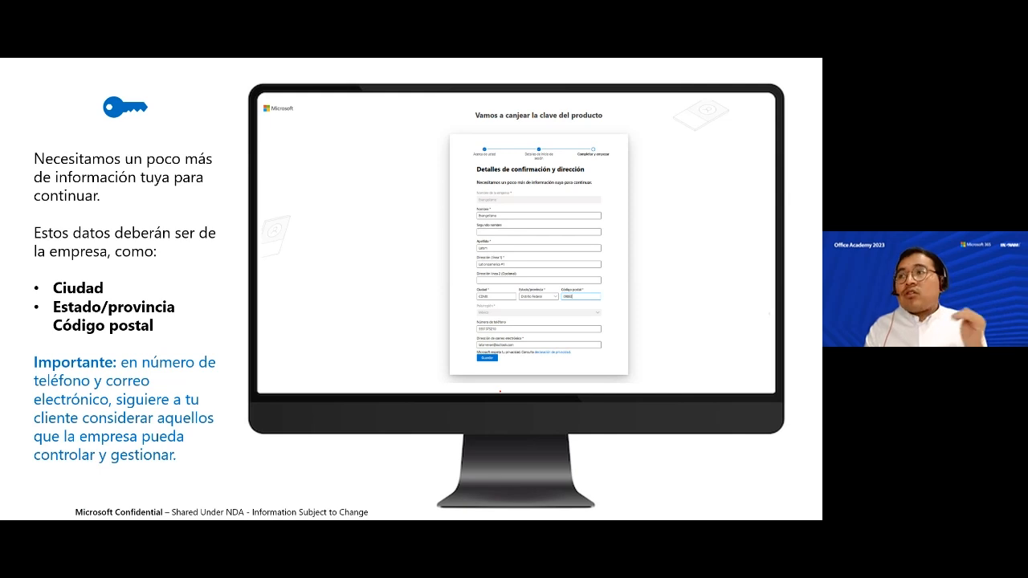
key("Right")
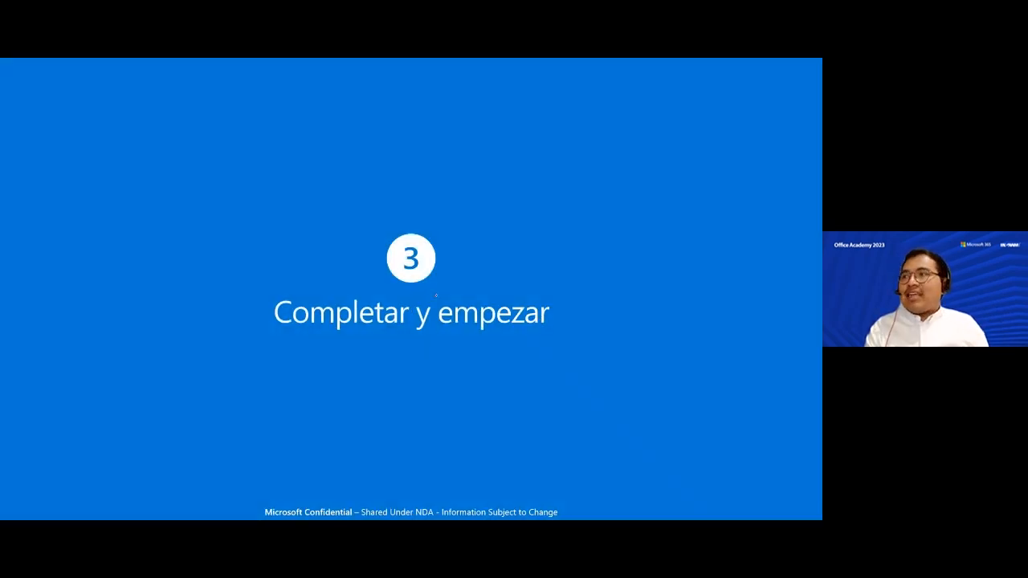
- Zoom in on the registration confirmation card, then advance to the final-step explanation slide
key("Right")
scroll(495, 241, "up", 4)
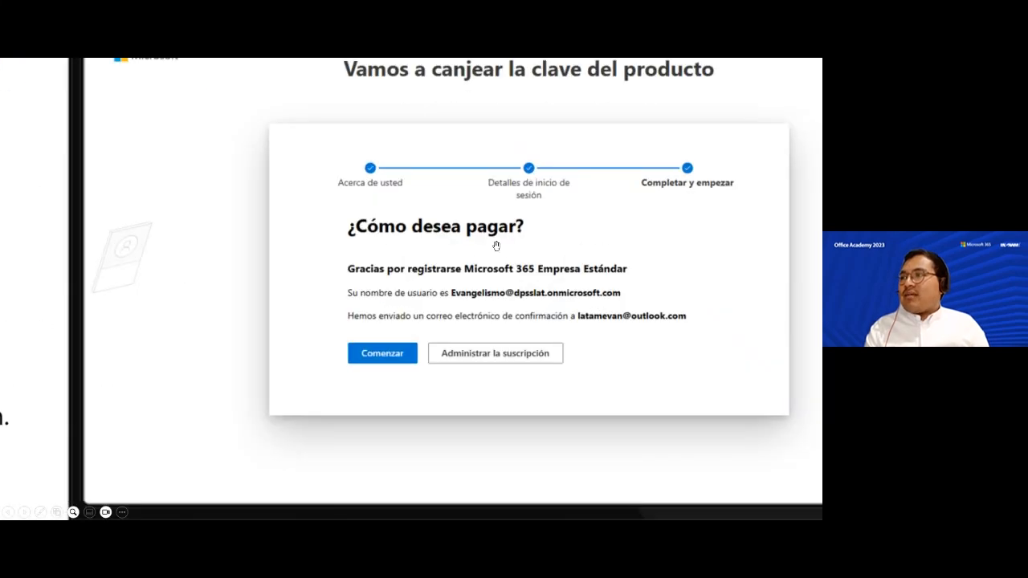
left_click_drag(495, 245, 421, 280)
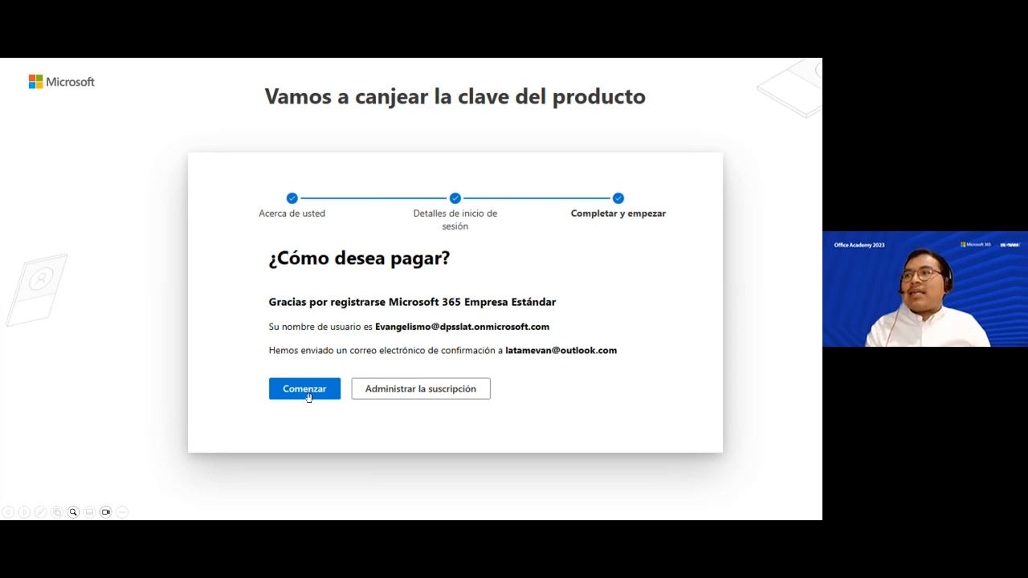
left_click(411, 392)
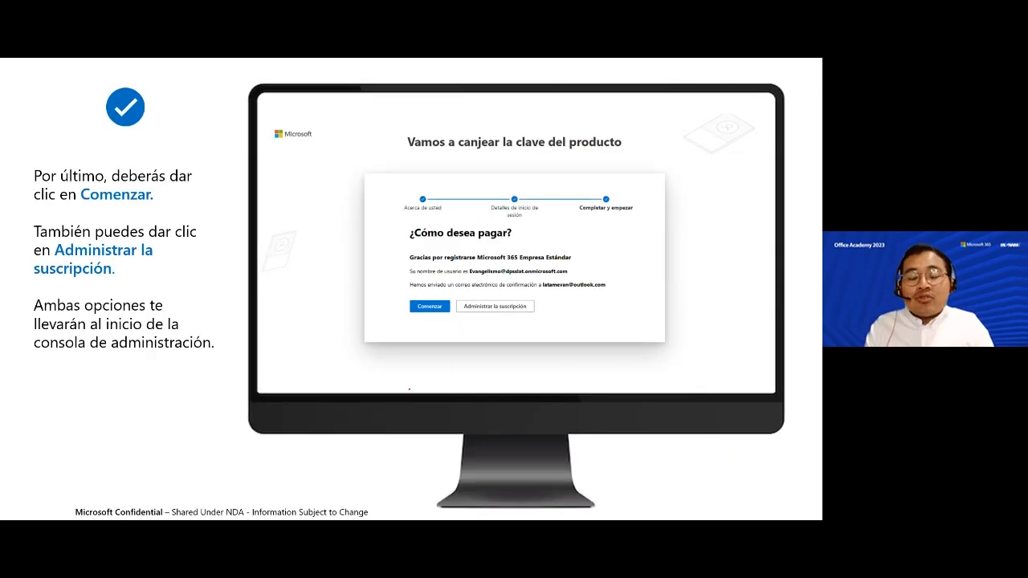
- Mark the welcome greeting and the Office, Teams and email tiles with red ink
left_click(410, 388)
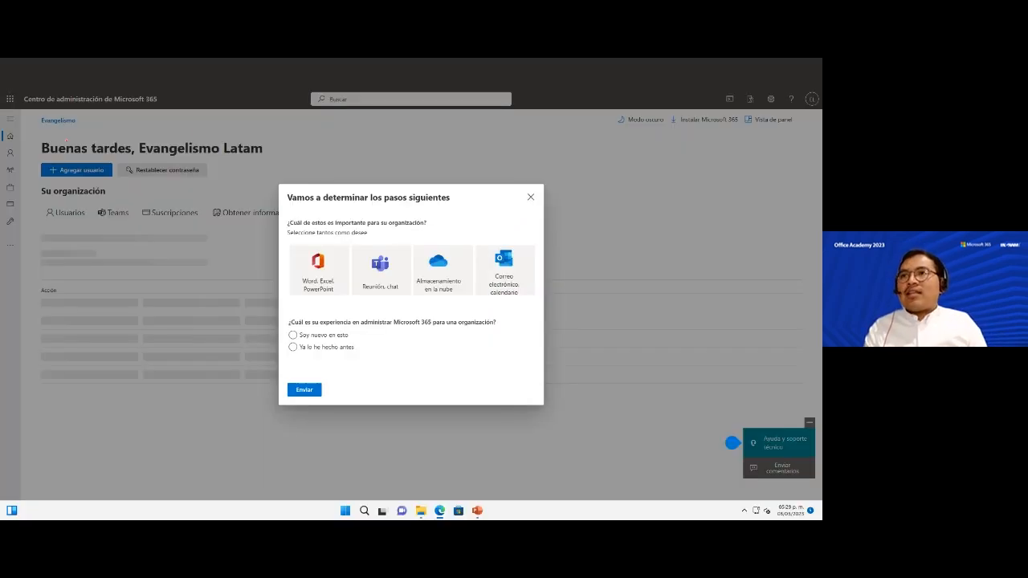
mouse_move(36, 139)
left_mouse_down()
mouse_move(37, 153)
mouse_move(281, 165)
left_mouse_up()
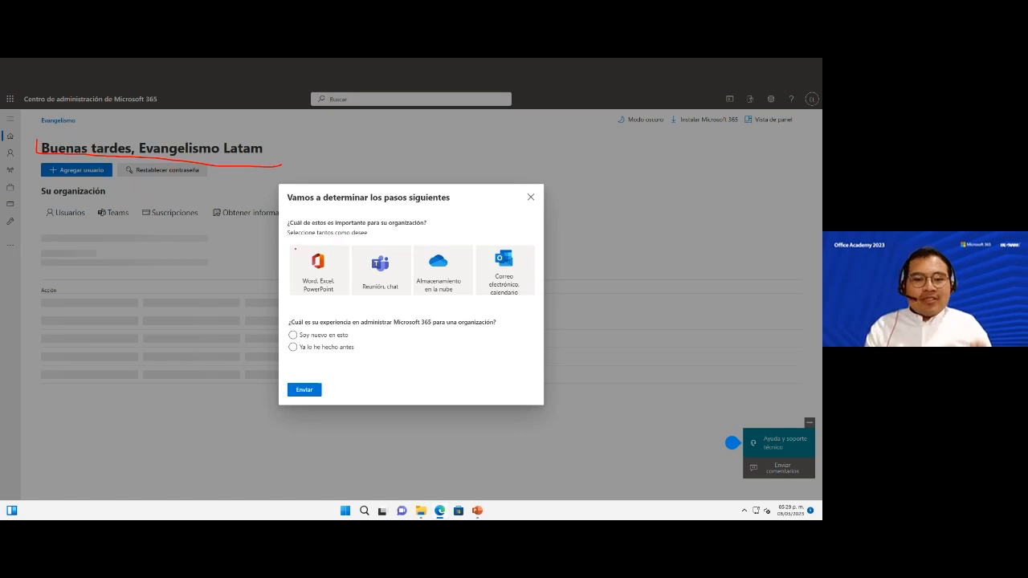
mouse_move(295, 249)
left_mouse_down()
mouse_move(332, 271)
mouse_move(295, 282)
left_mouse_up()
left_click_drag(274, 319, 298, 352)
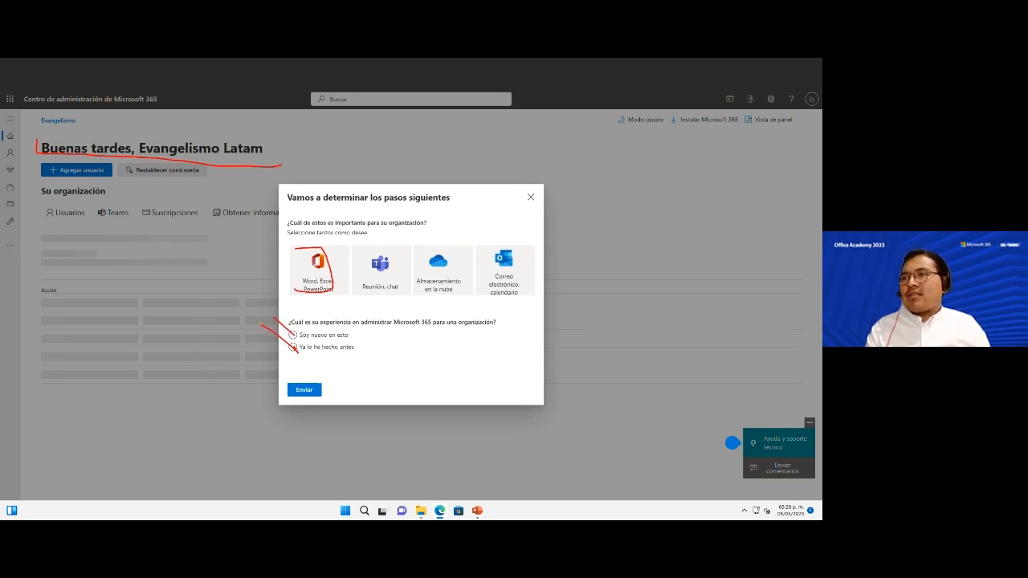
left_click_drag(297, 252, 303, 296)
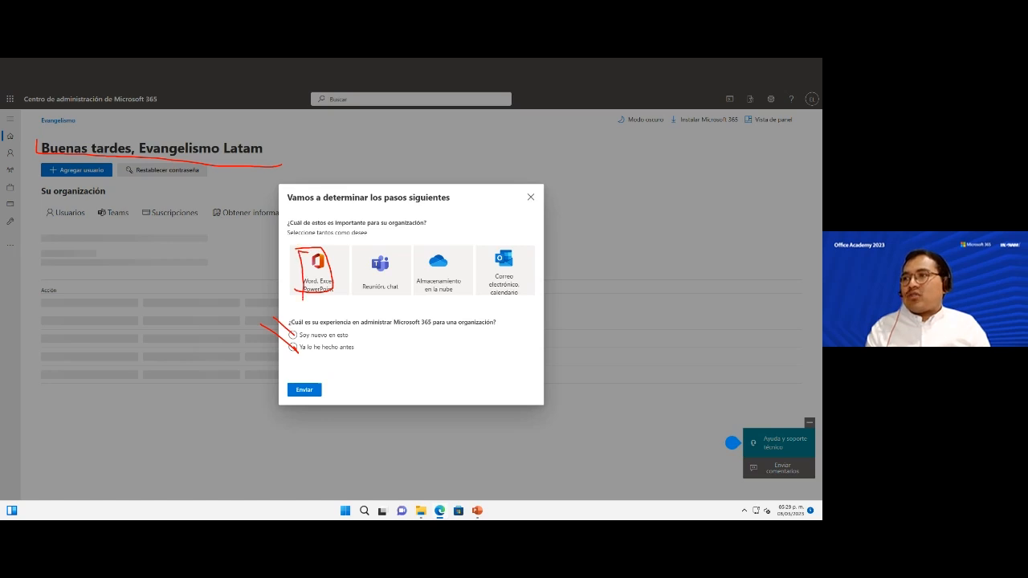
mouse_move(373, 244)
left_mouse_down()
mouse_move(401, 295)
mouse_move(365, 236)
mouse_move(448, 251)
mouse_move(472, 281)
mouse_move(420, 226)
left_mouse_up()
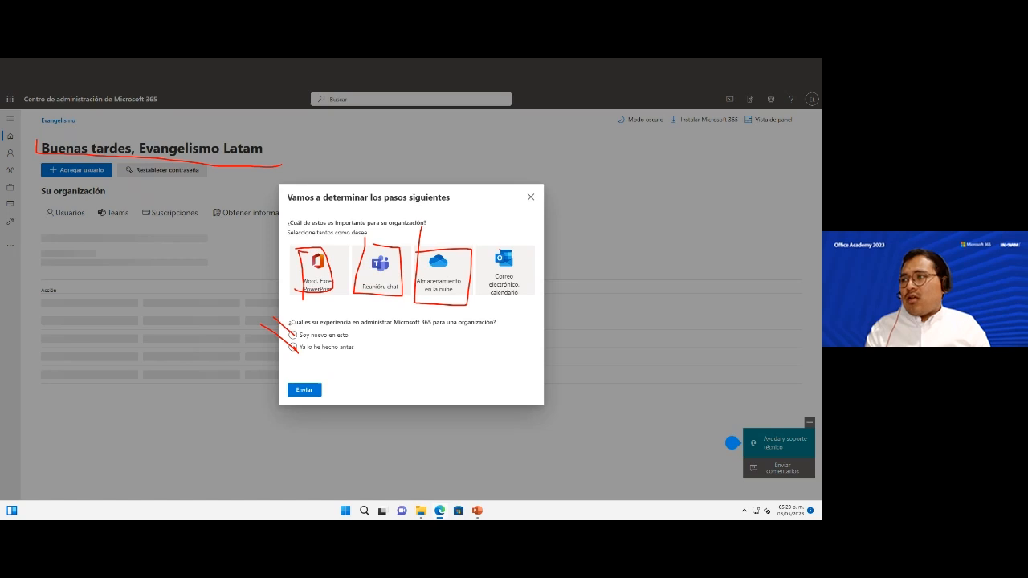
mouse_move(484, 246)
left_mouse_down()
mouse_move(515, 308)
mouse_move(473, 241)
left_mouse_up()
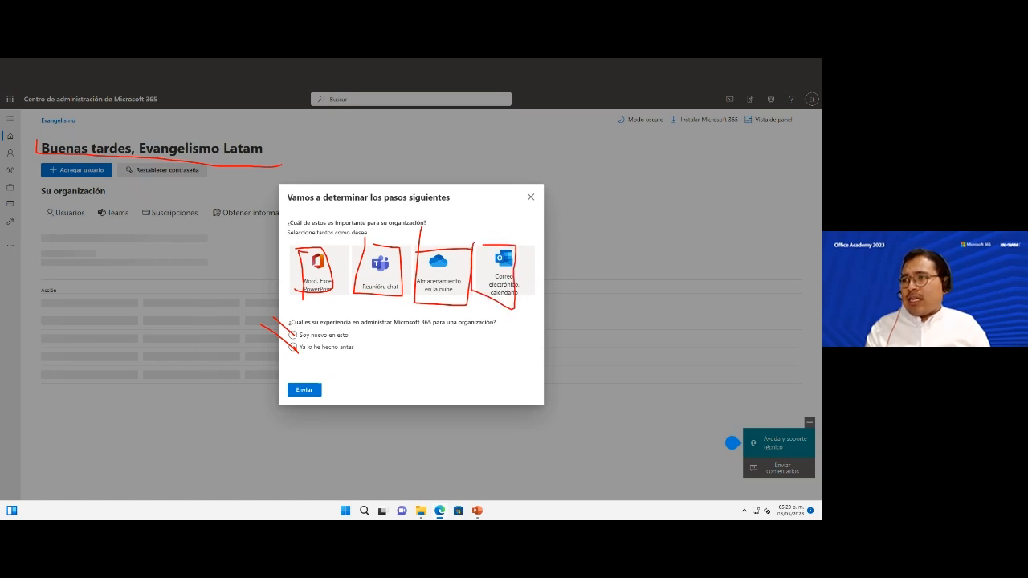
mouse_move(295, 272)
left_mouse_down()
mouse_move(247, 288)
mouse_move(156, 256)
mouse_move(137, 233)
mouse_move(133, 265)
left_mouse_up()
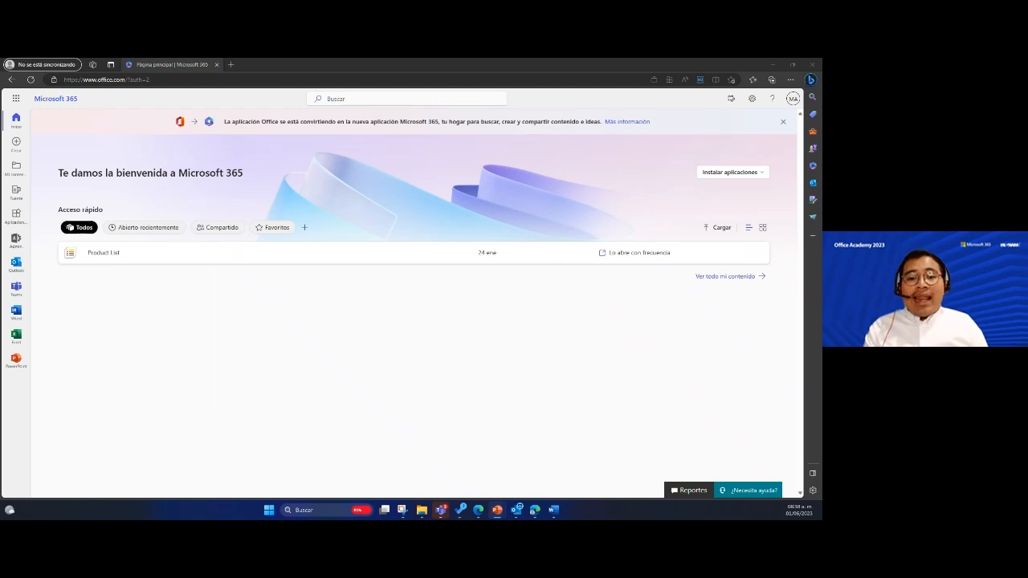
- Open and close an extra browser tab, then open the Microsoft 365 app launcher
left_click(231, 65)
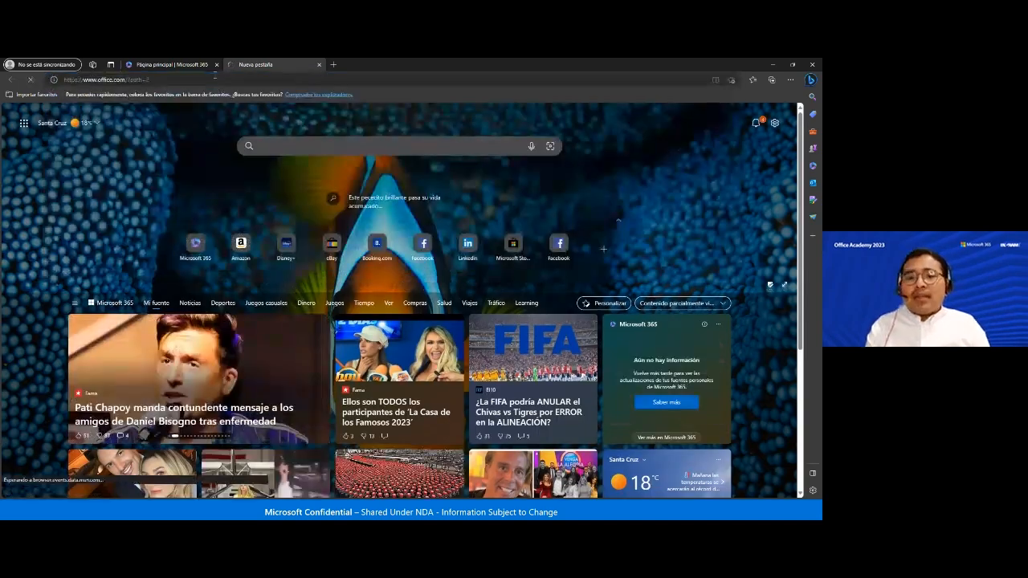
left_click(217, 65)
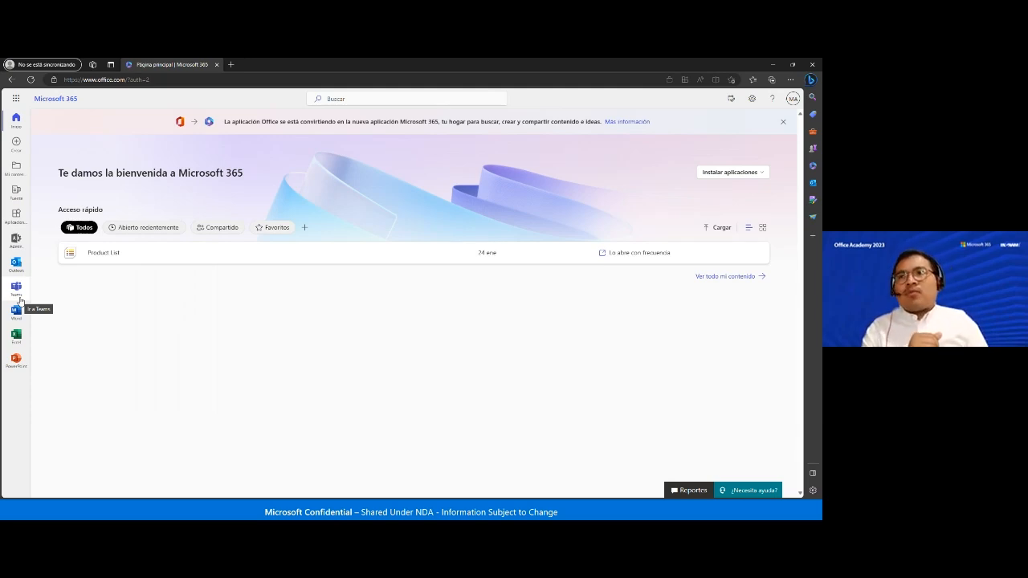
left_click(15, 98)
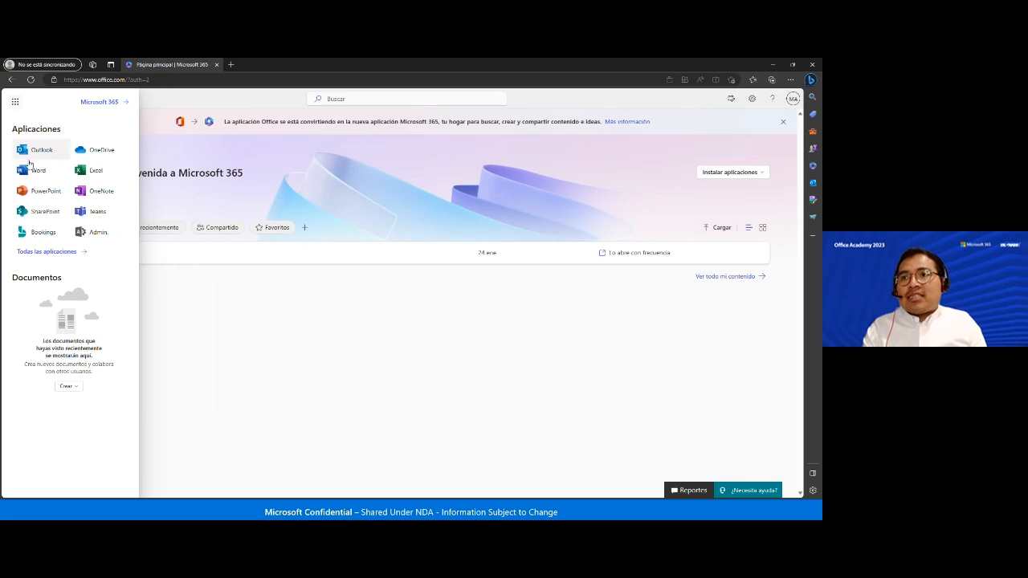
- Scroll through the full 'Todas las aplicaciones' list, then close the launcher
left_click(46, 252)
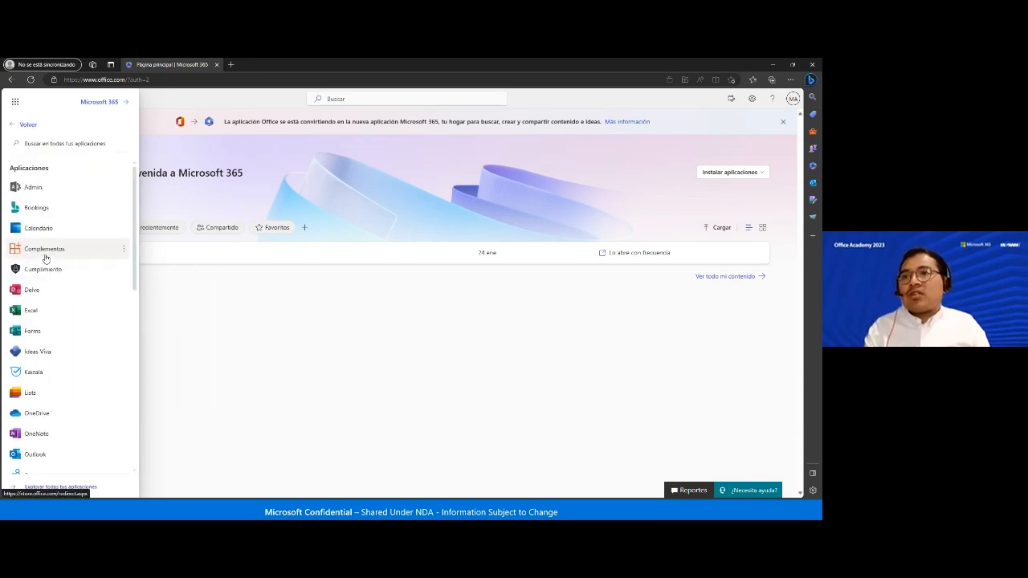
scroll(57, 364, "down", 8)
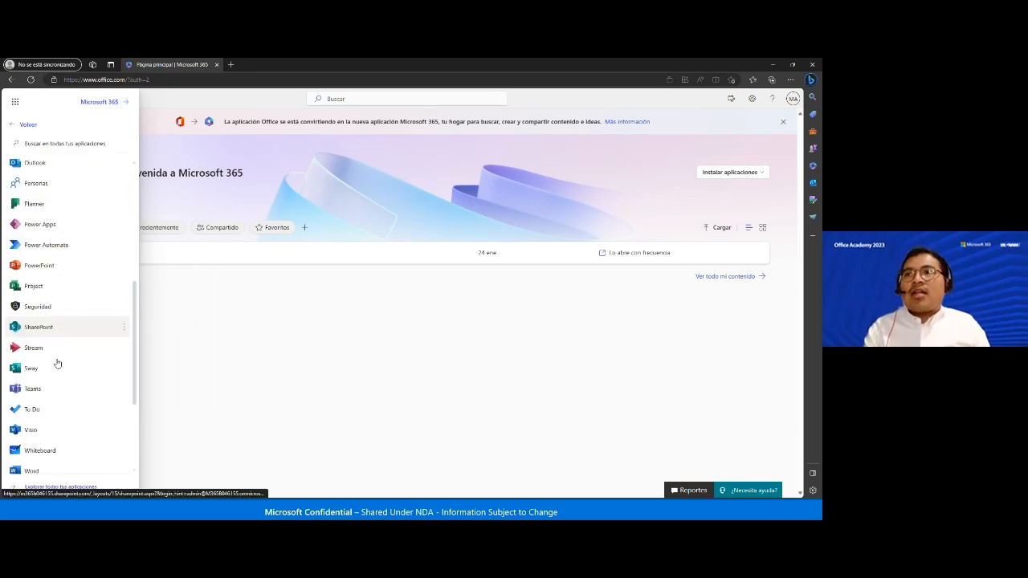
scroll(57, 364, "up", 8)
scroll(57, 364, "down", 8)
scroll(57, 364, "up", 8)
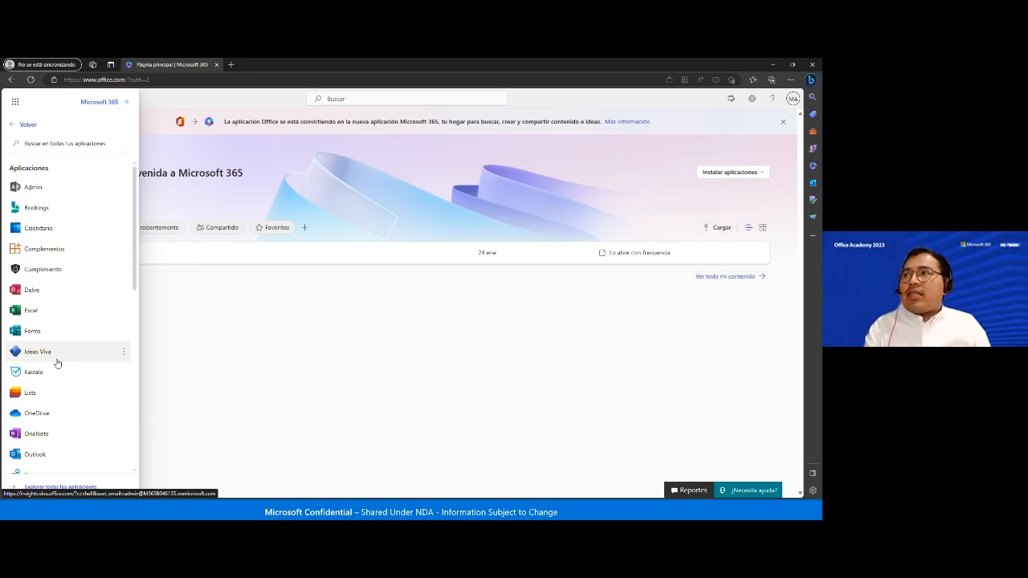
left_click(321, 351)
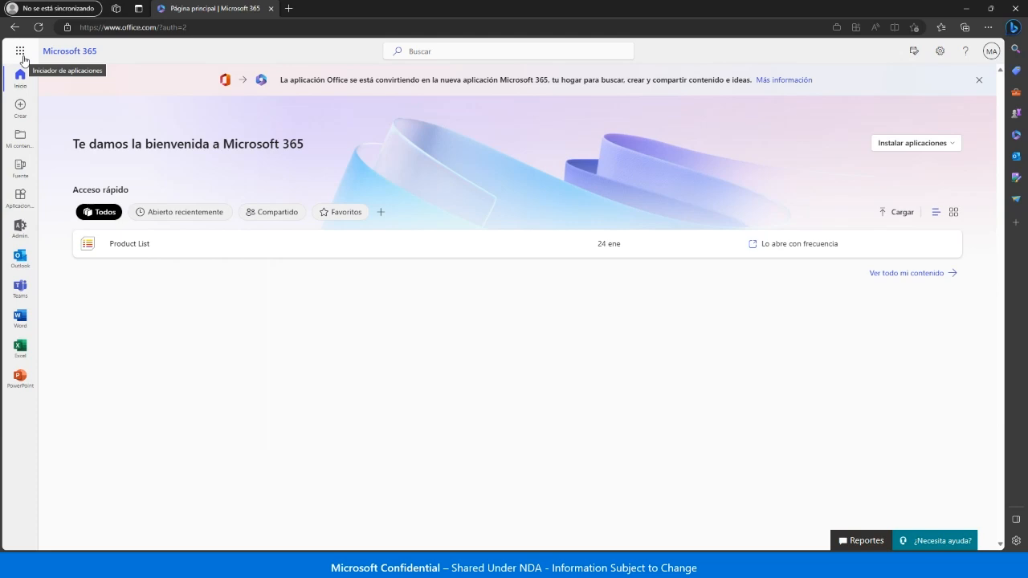
- Launch the Microsoft 365 admin center from the app launcher in a new tab
left_click(20, 52)
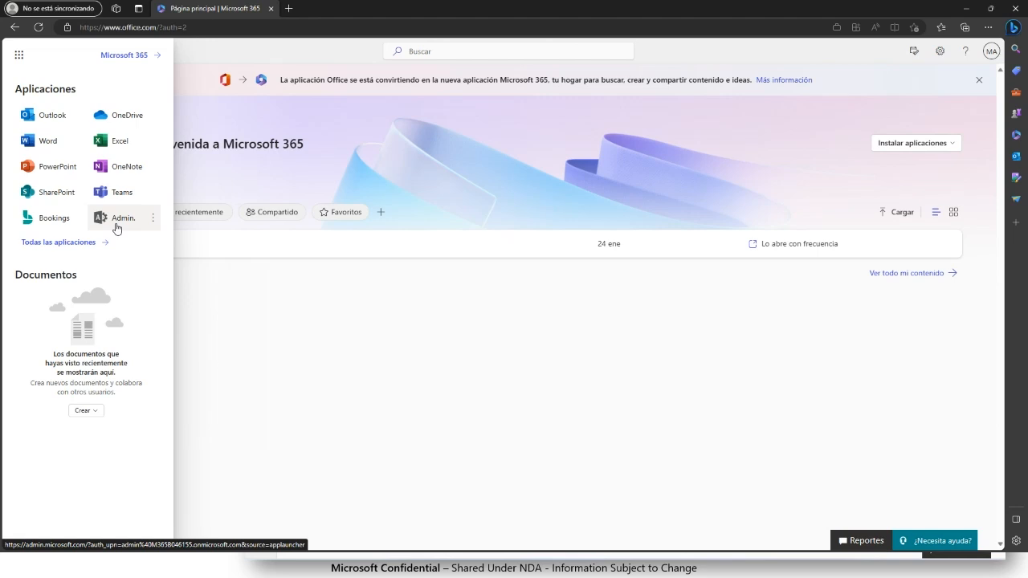
left_click(116, 229)
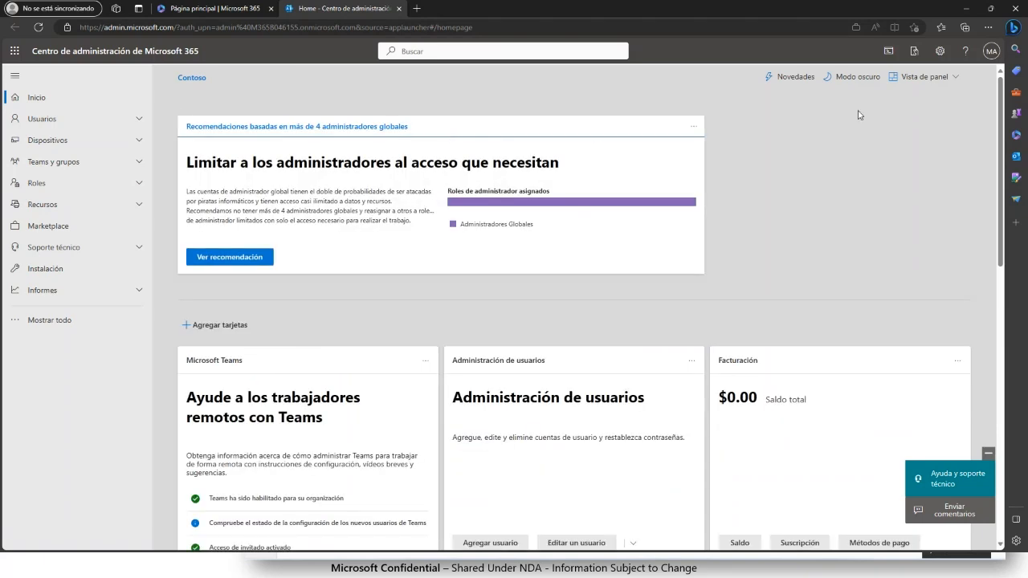
- Show the home page view choices Estado, Vista simplificada and Vista de panel
left_click(937, 80)
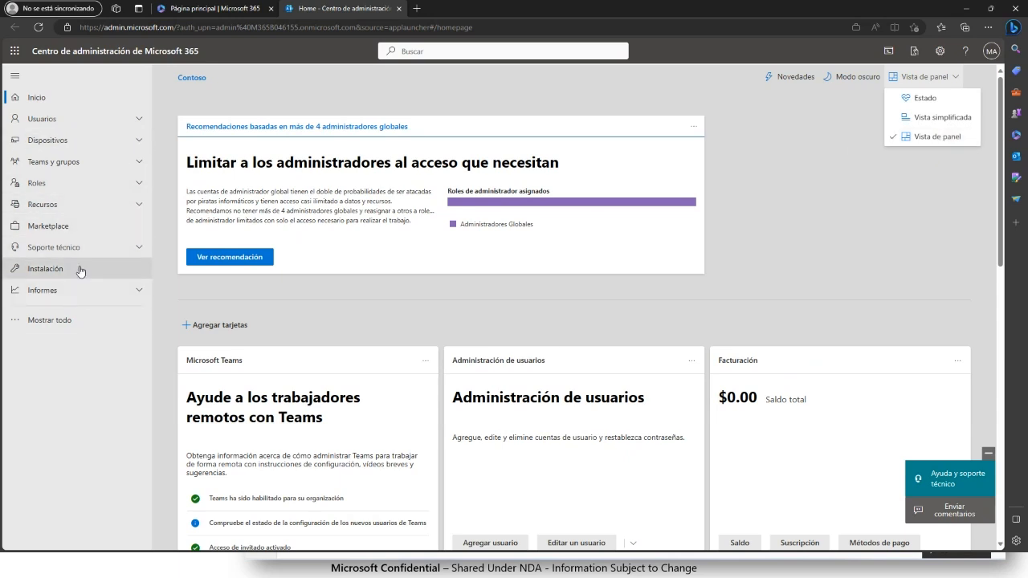
- Preview the simplified view's users list, then return the home page to Vista de panel
left_click(929, 128)
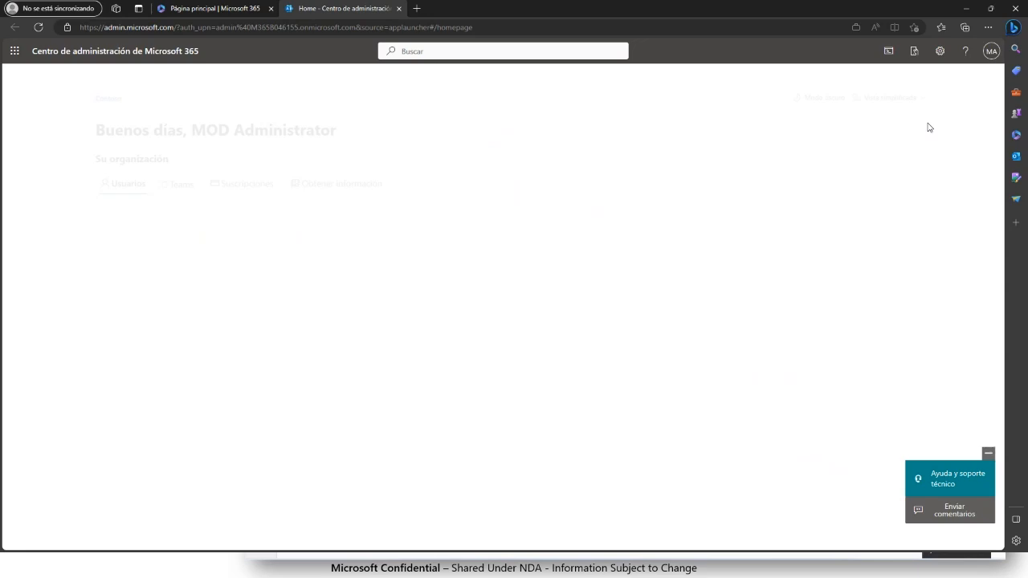
scroll(198, 367, "down", 5)
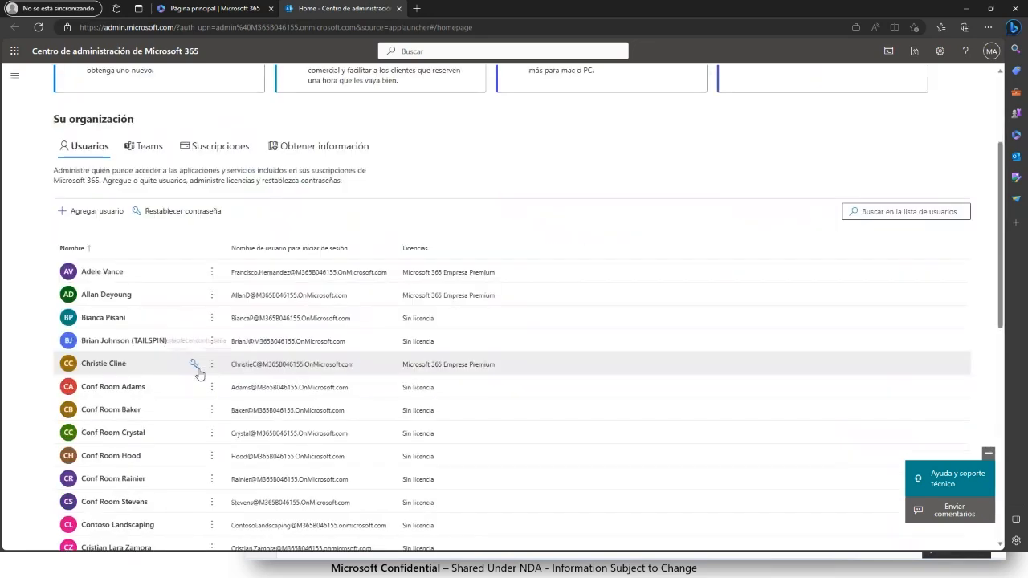
scroll(198, 375, "up", 3)
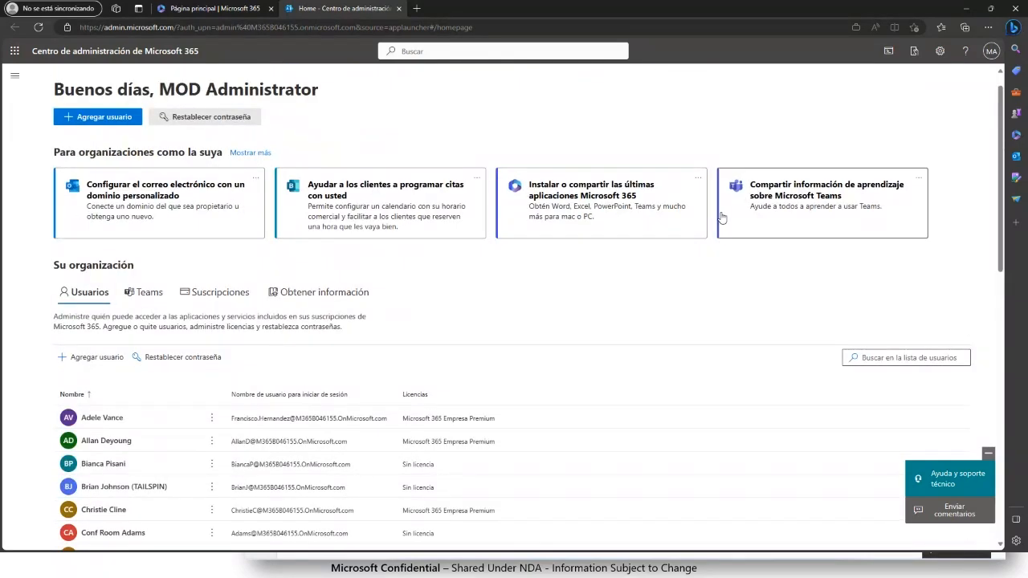
scroll(534, 376, "down", 2)
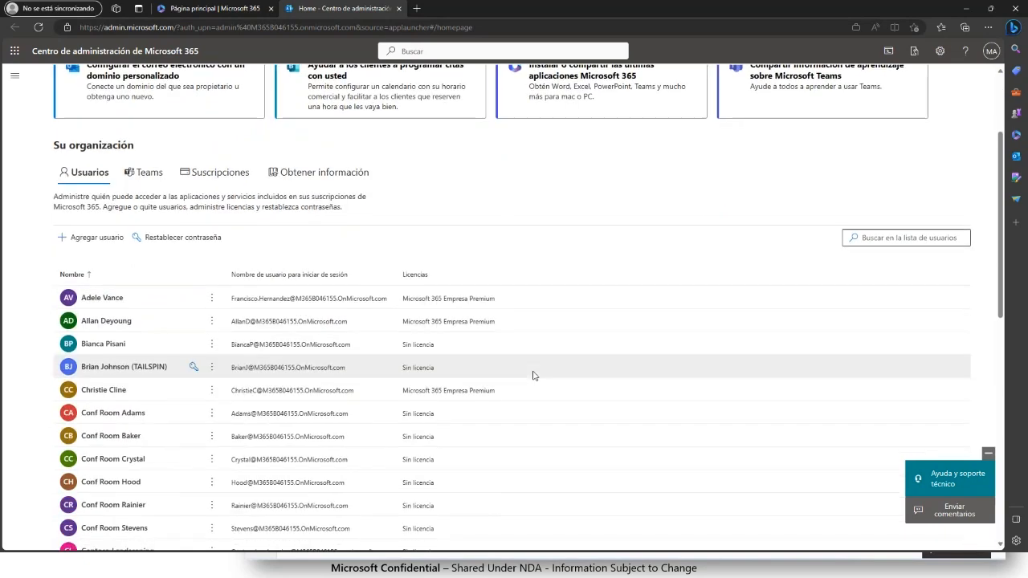
scroll(534, 375, "up", 3)
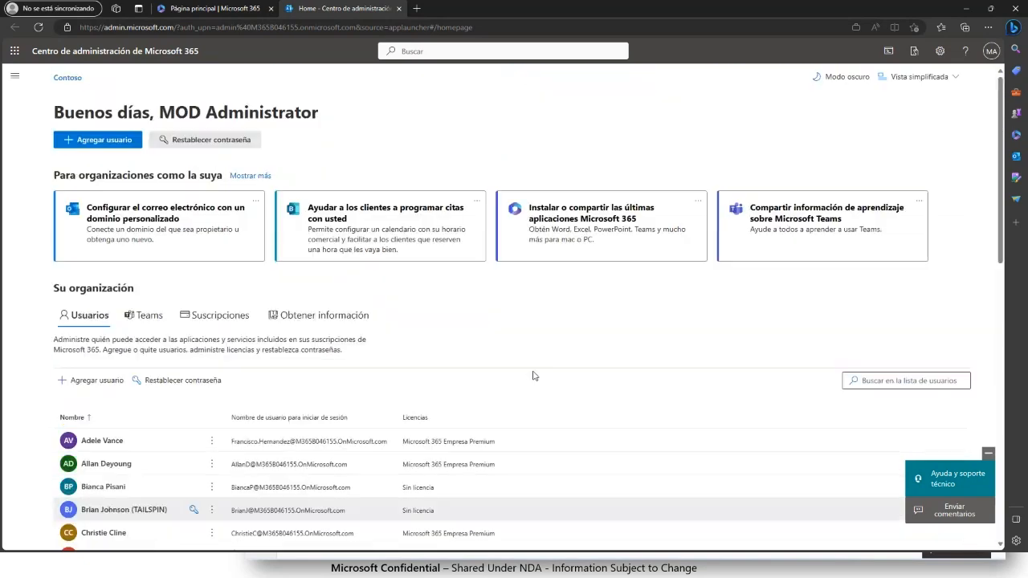
left_click(918, 78)
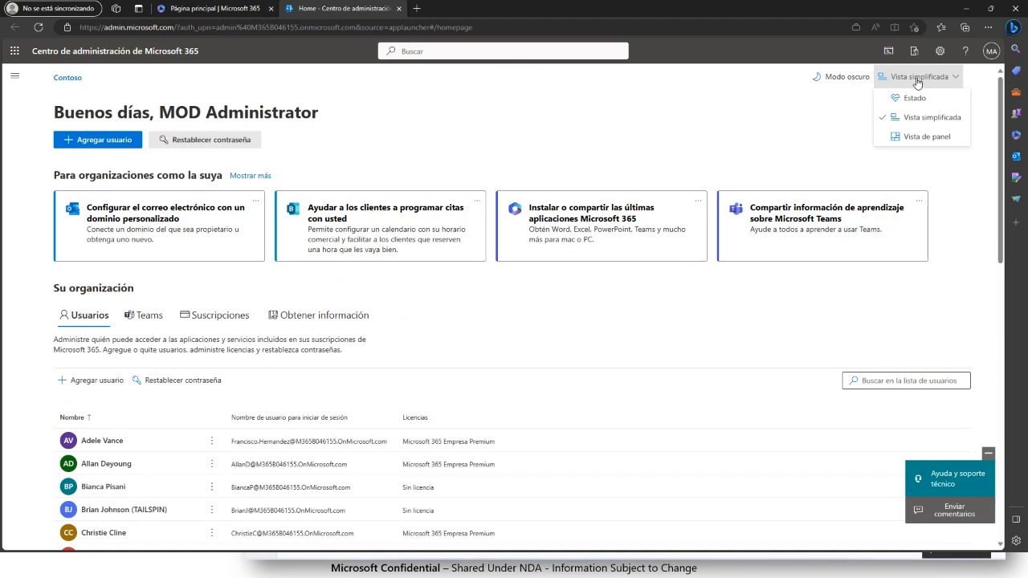
left_click(940, 138)
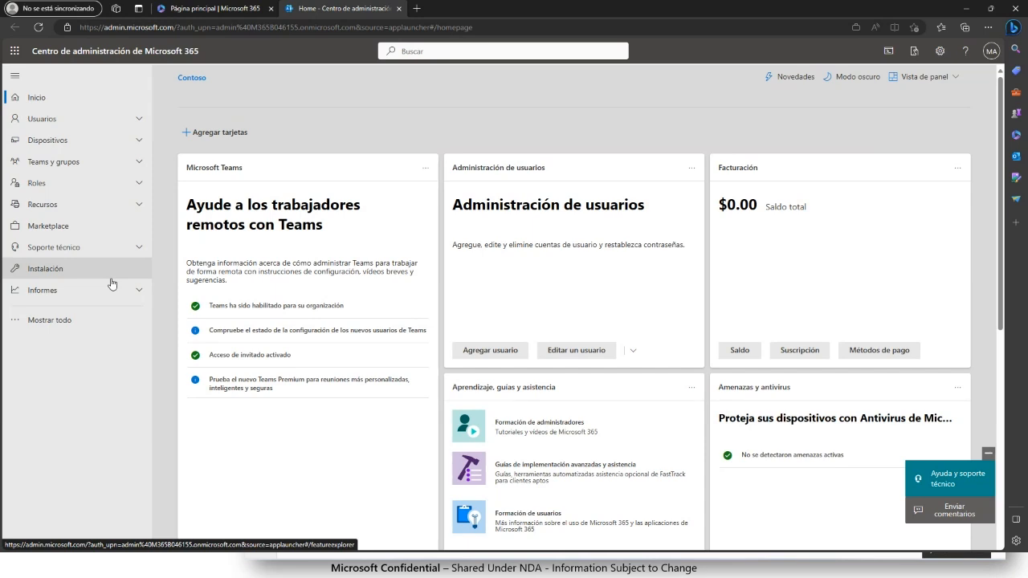
- Open Facturación > Sus productos to see the demo trial with 15 of 25 licences assigned
left_click(93, 214)
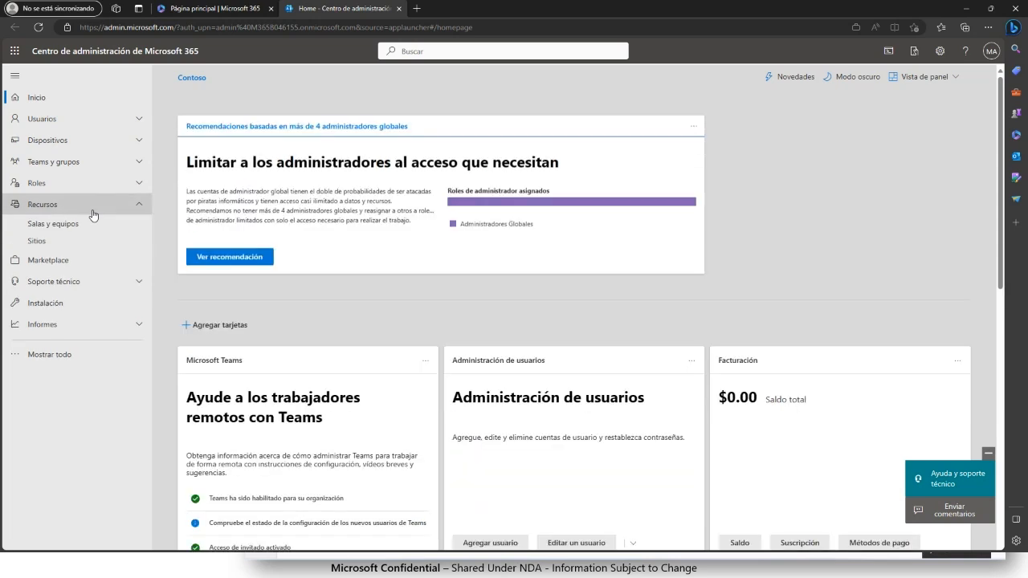
left_click(94, 212)
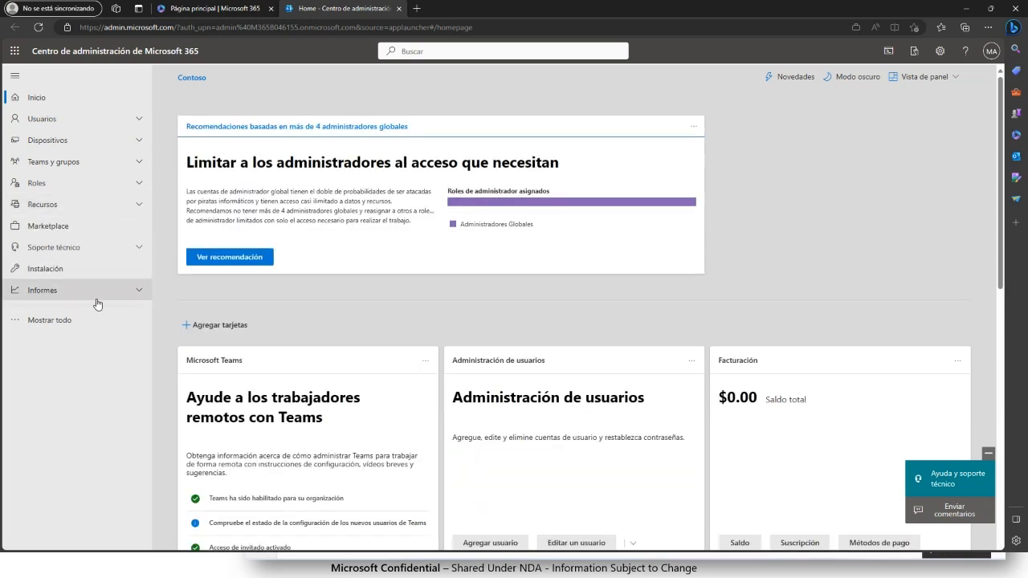
left_click(51, 321)
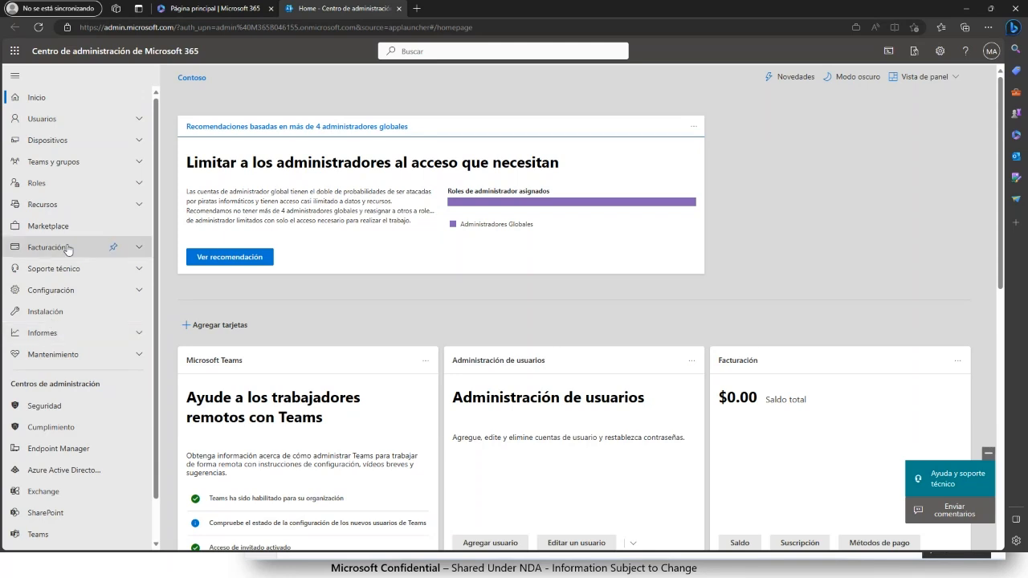
left_click(32, 252)
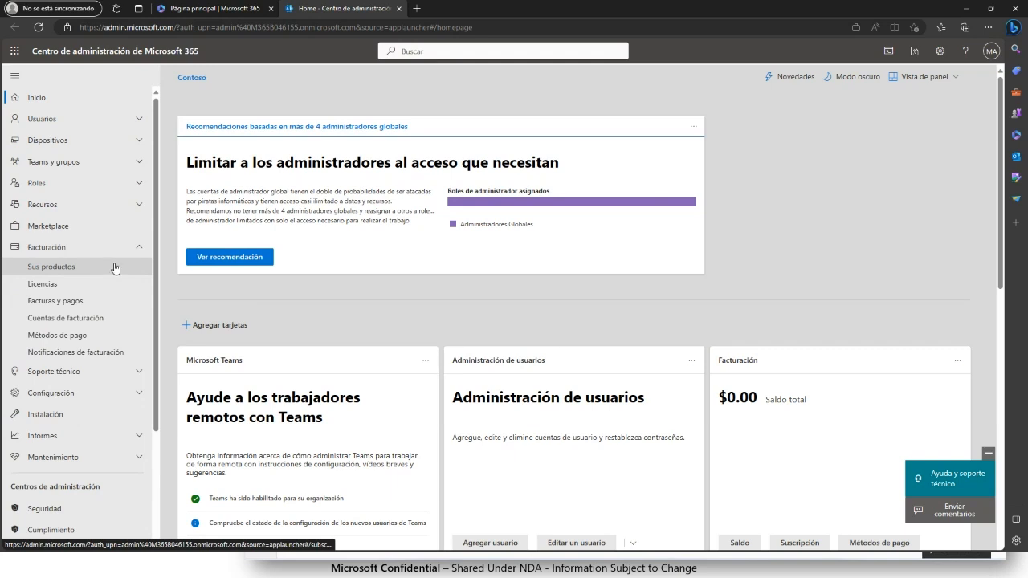
left_click(64, 273)
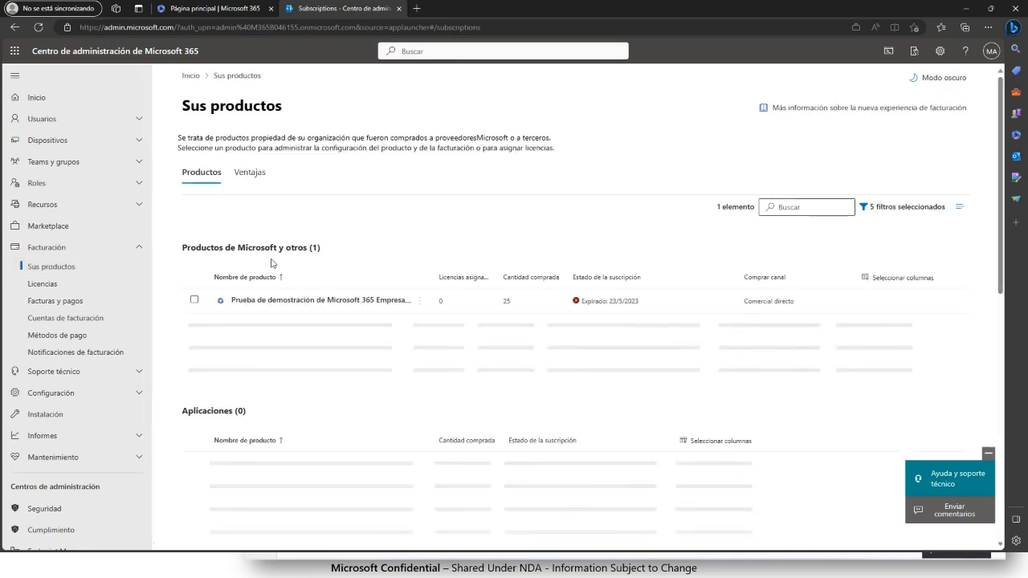
- Make the browser full screen and open Licencias: Empresa Premium, 10 available, 15/25 assigned
left_click(988, 26)
left_click(987, 125)
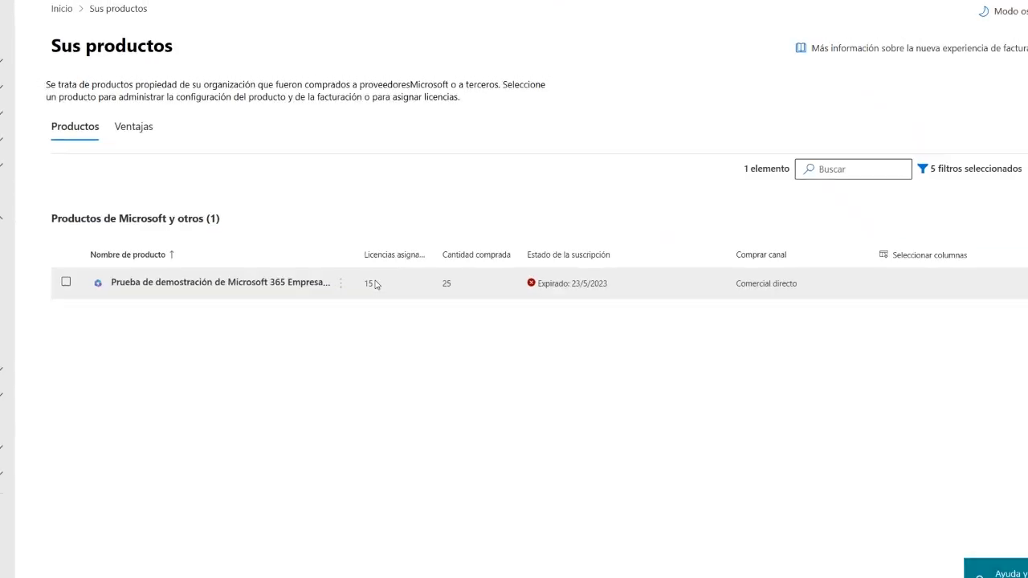
left_click(112, 249)
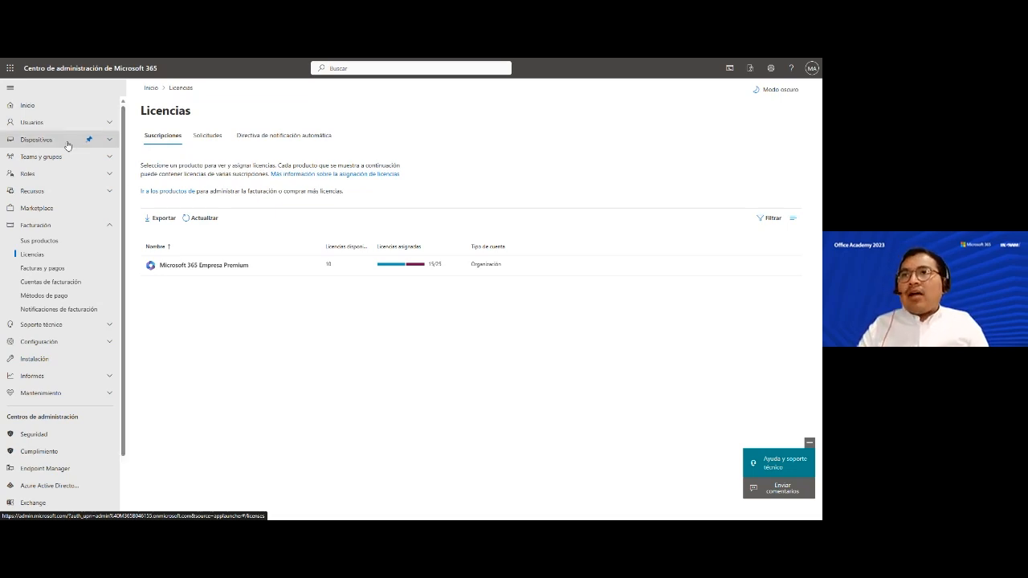
- Collapse and pin Facturación, then open Usuarios > Usuarios activos
left_click(35, 123)
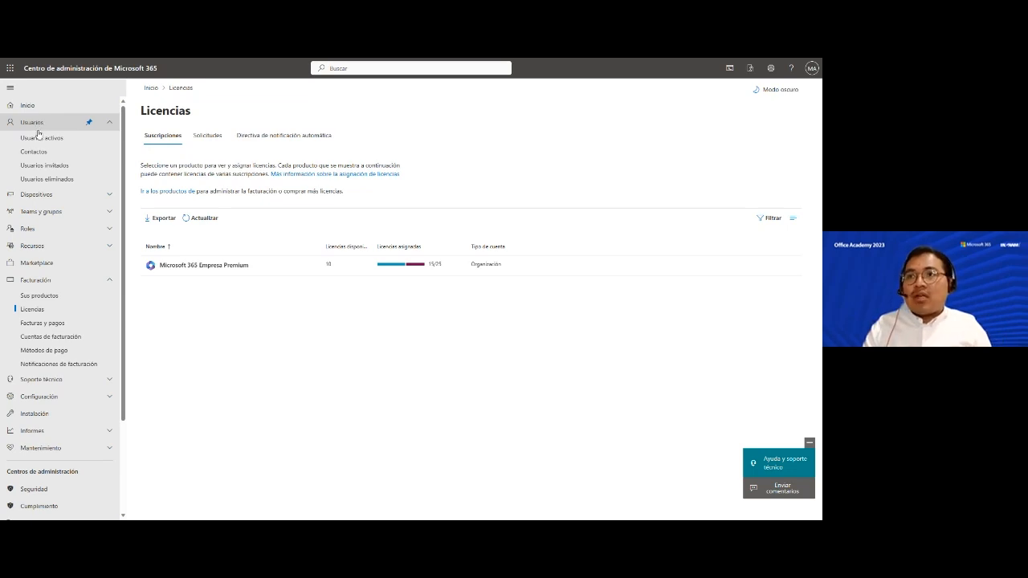
left_click(57, 125)
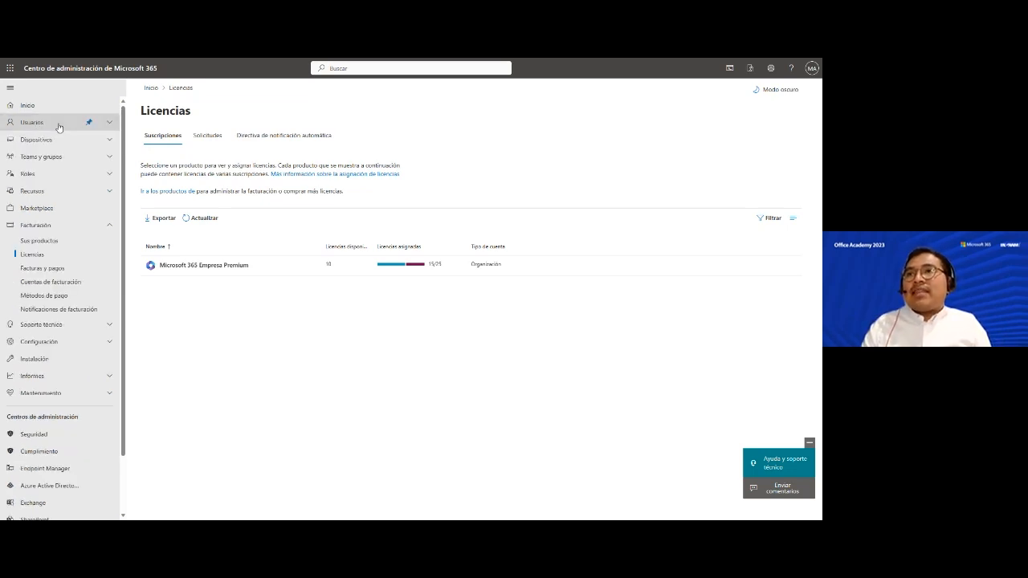
left_click(58, 125)
left_click(58, 125)
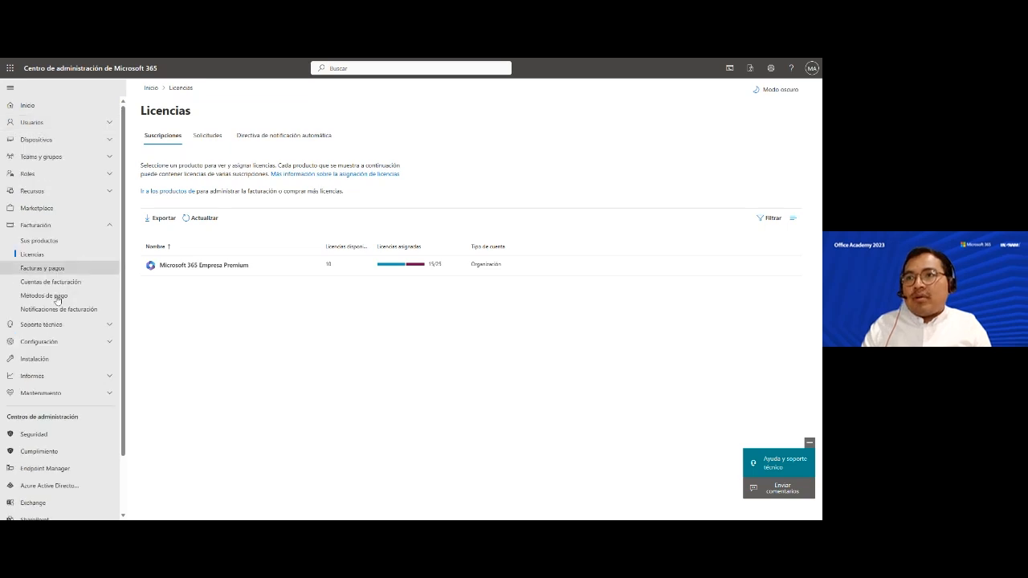
left_click(104, 228)
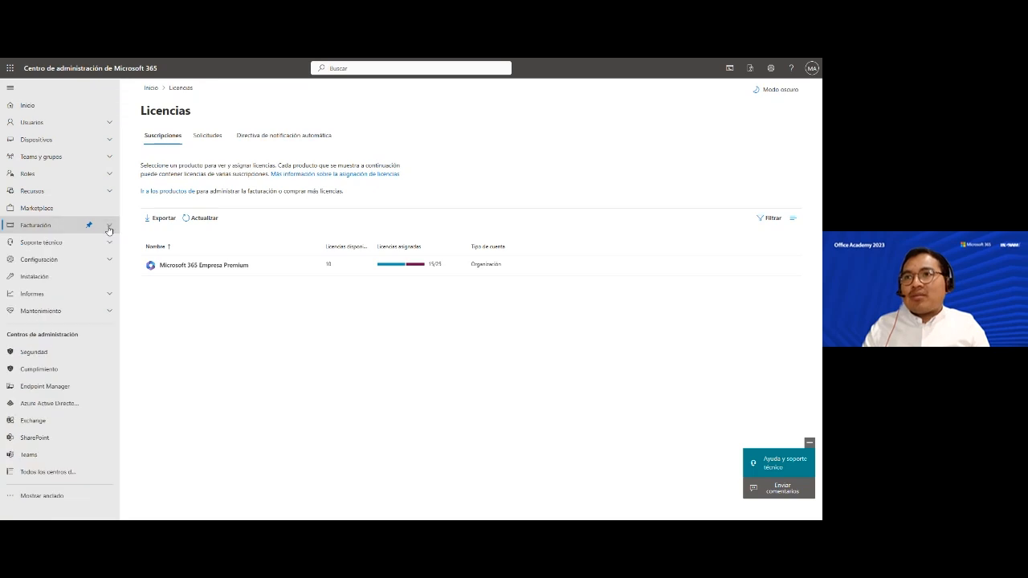
left_click(90, 227)
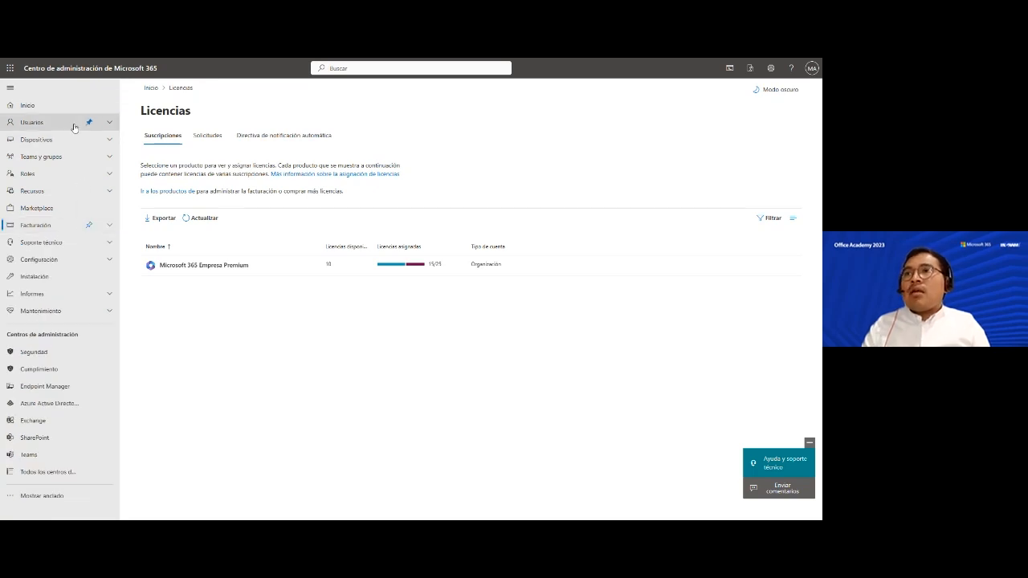
left_click(110, 125)
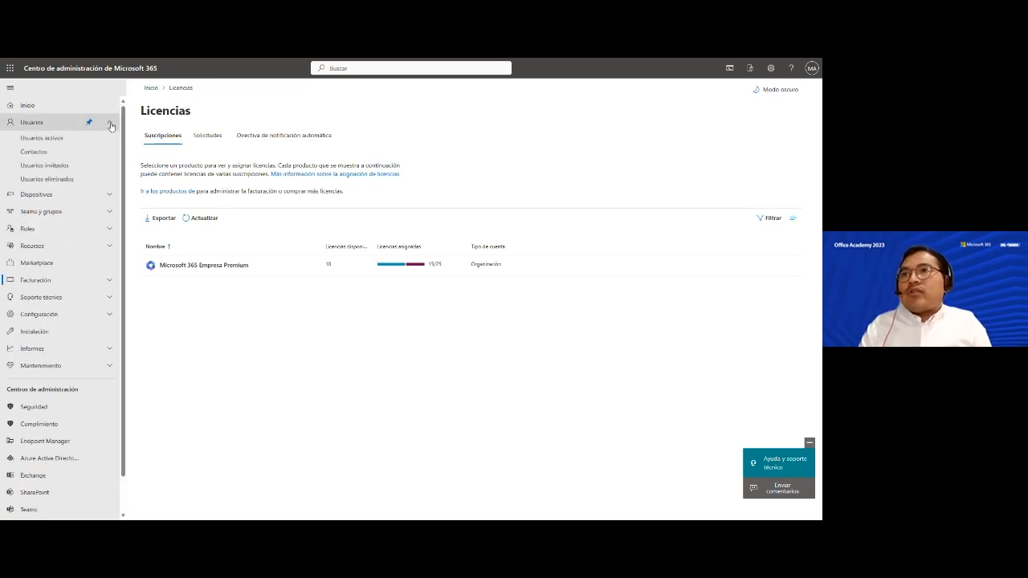
left_click(88, 137)
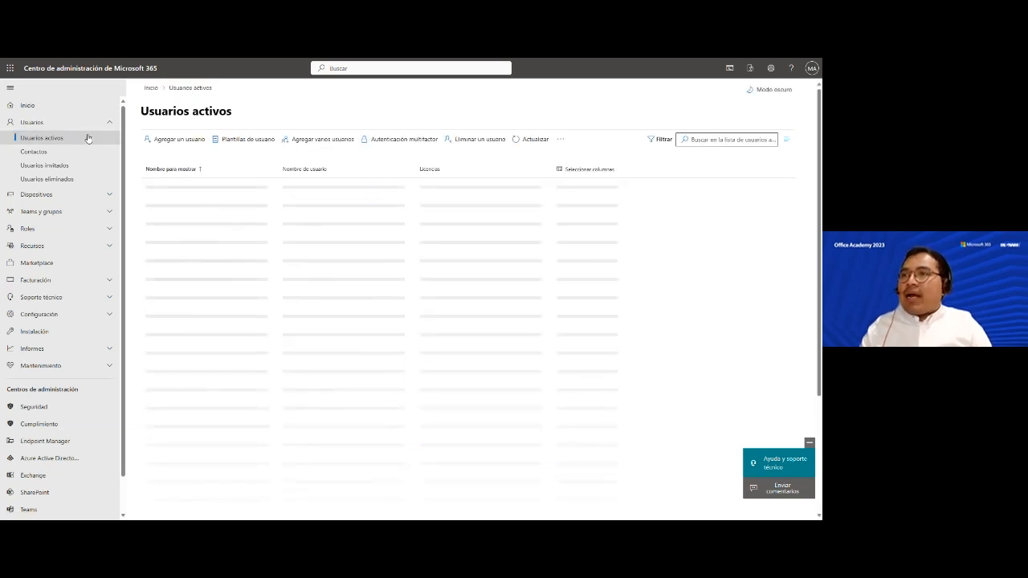
- Review each active user's licence in the loaded list and start adding a new user
scroll(230, 395, "down", 5)
scroll(230, 401, "up", 5)
scroll(230, 403, "down", 5)
scroll(230, 403, "up", 5)
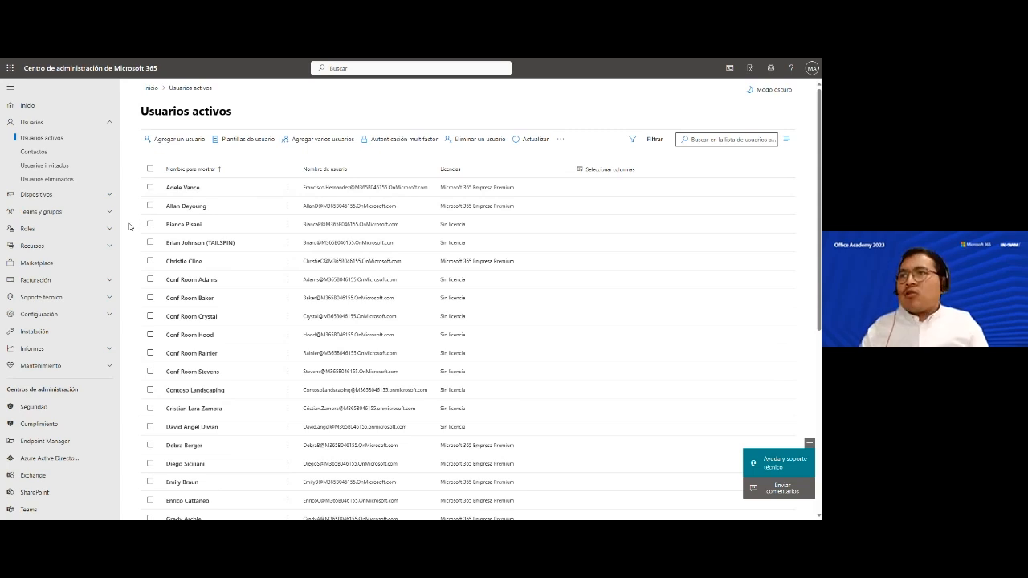
left_click(179, 145)
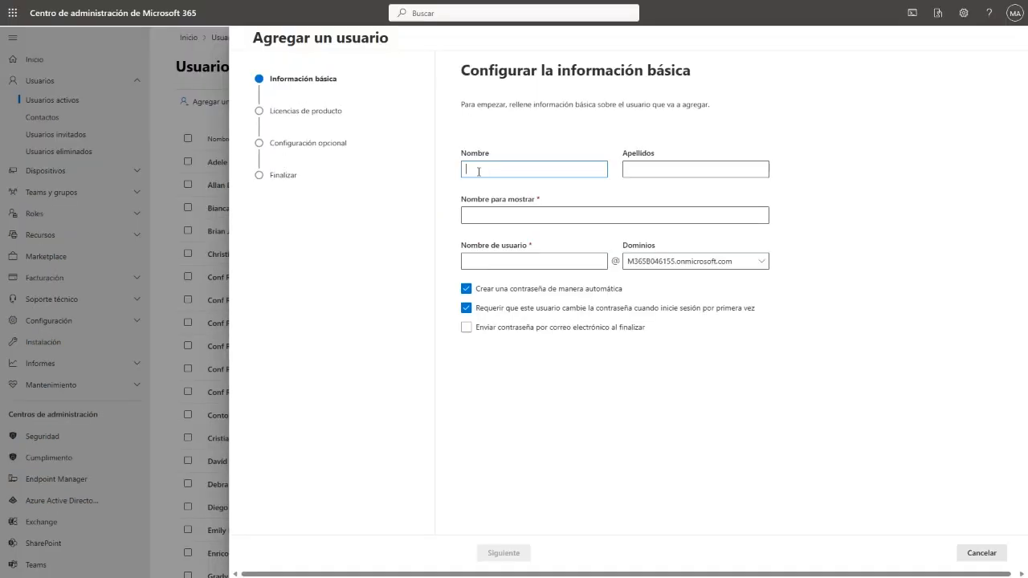
- Enter the new user's first name and surnames, and auto-fill the display name
key("Tab")
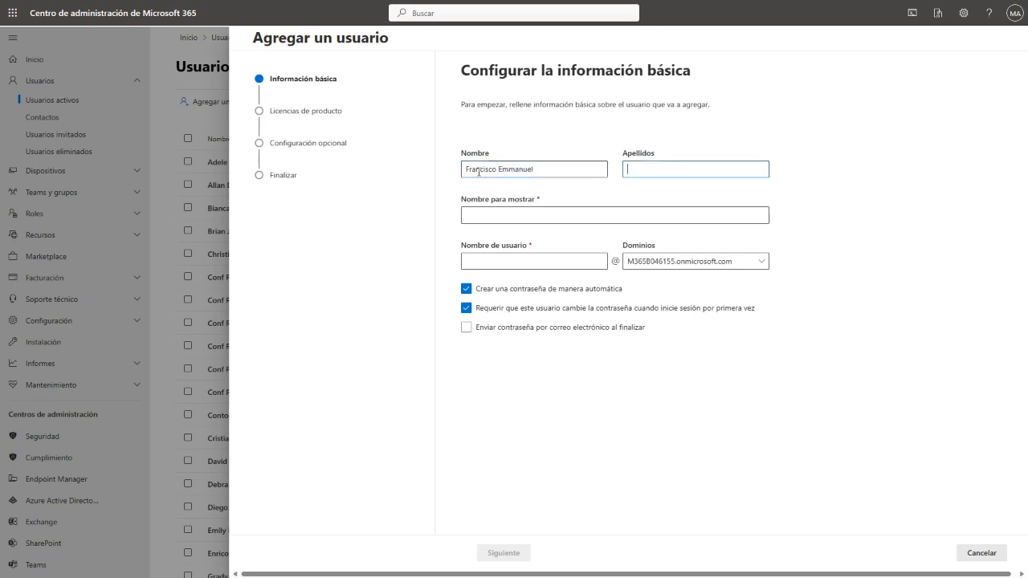
left_click(537, 215)
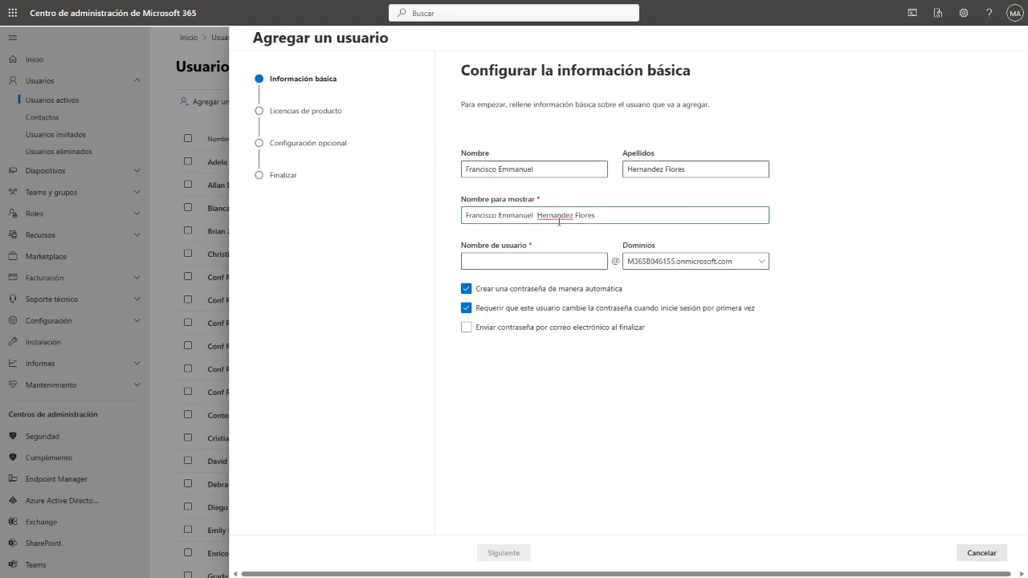
- Enter a unique username from the first name and second surname, then show the domains
left_click(529, 259)
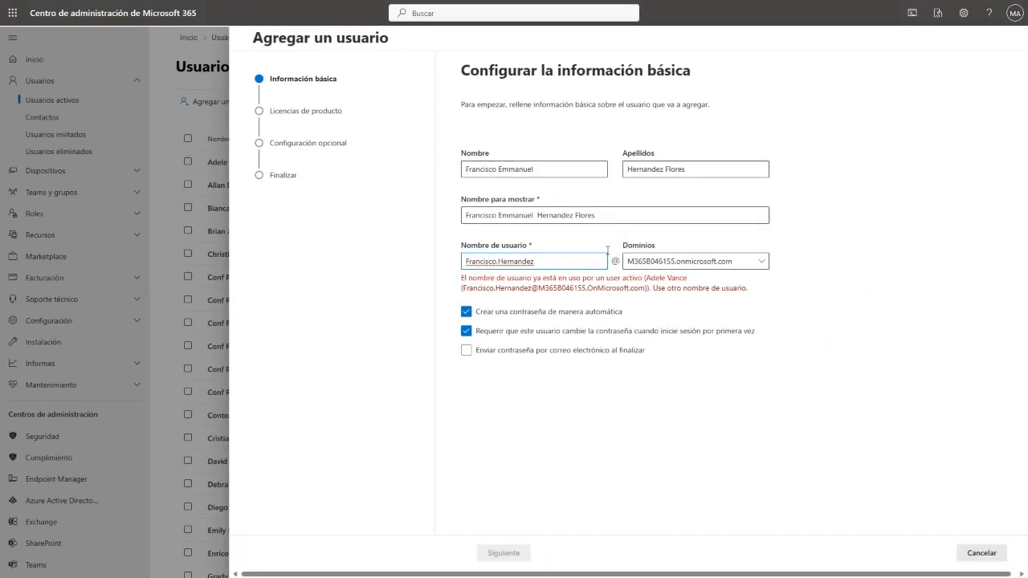
left_click_drag(567, 260, 447, 267)
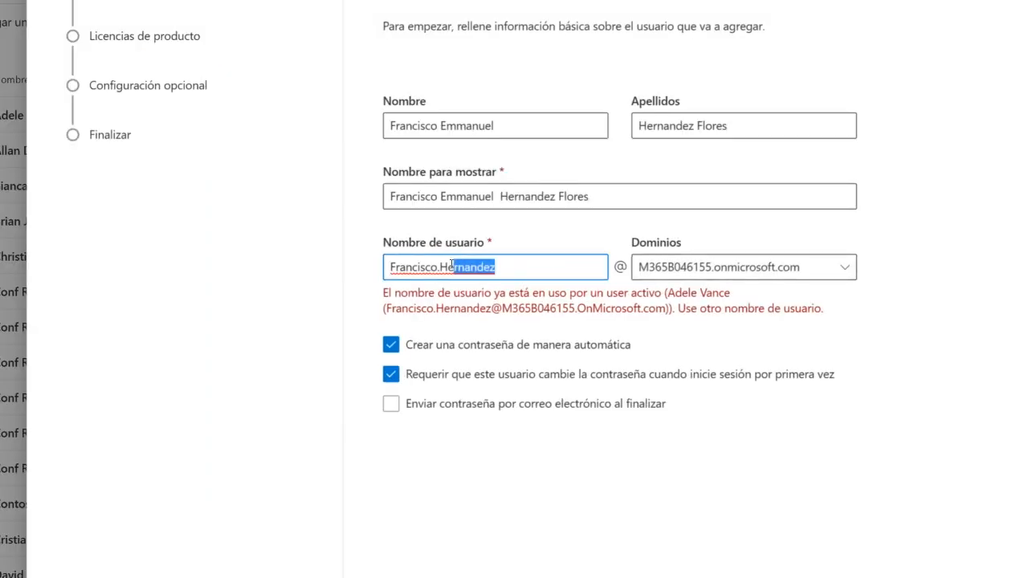
key("BackSpace")
key("BackSpace")
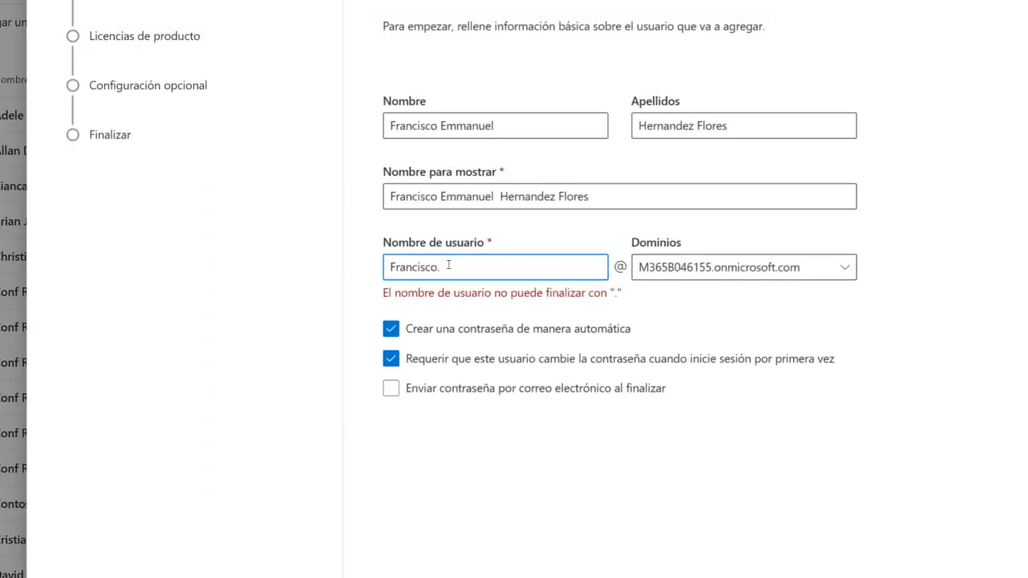
type("Flores")
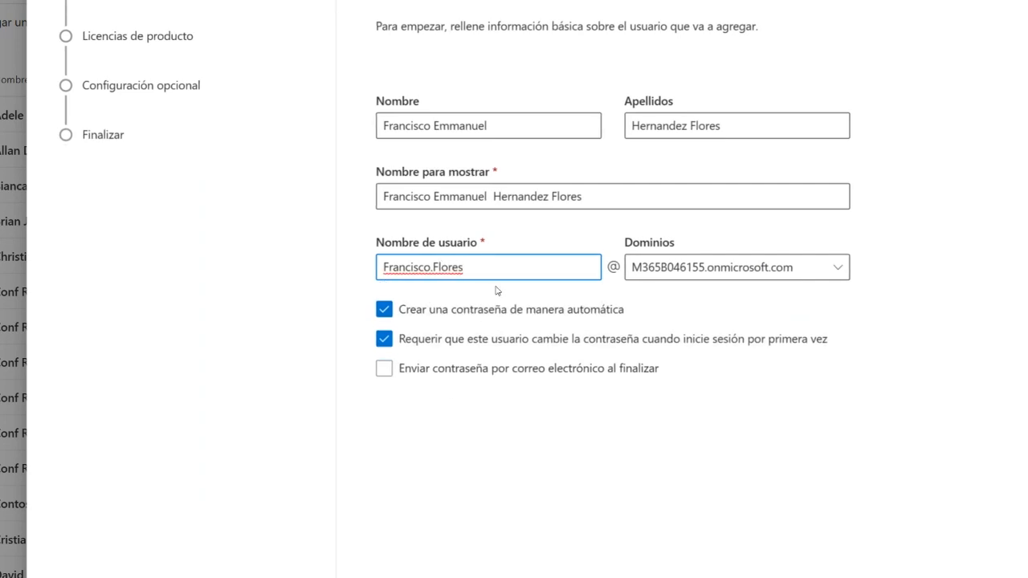
left_click(700, 267)
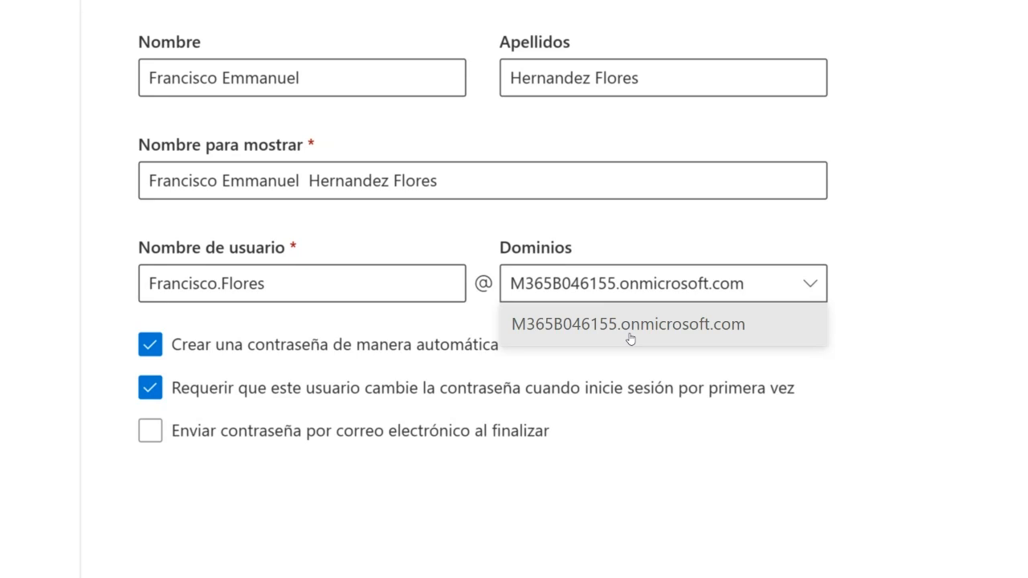
- Leave the default M365B046155.onmicrosoft.com domain unchanged after rechecking the domain list
left_click(631, 335)
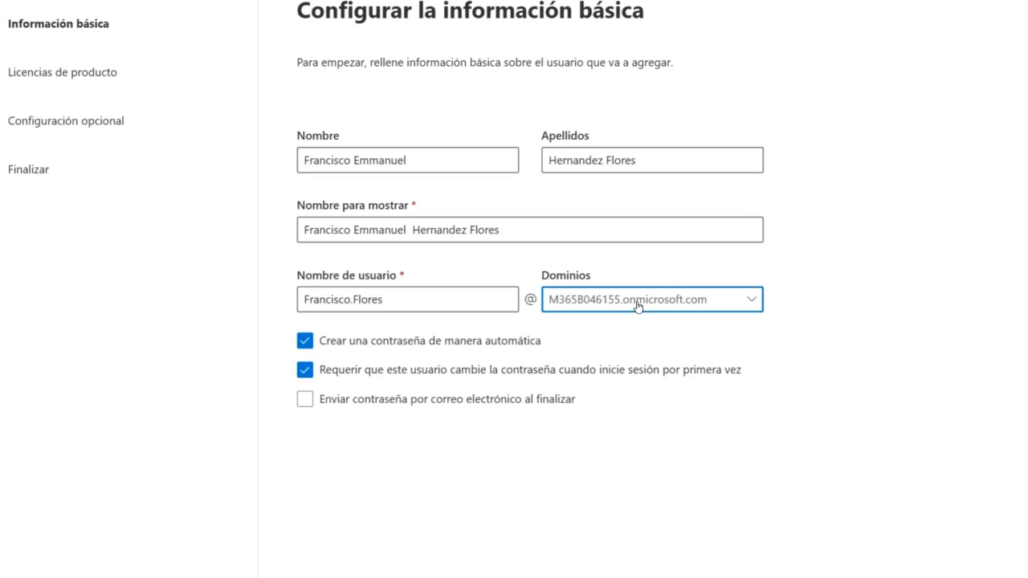
left_click(692, 303)
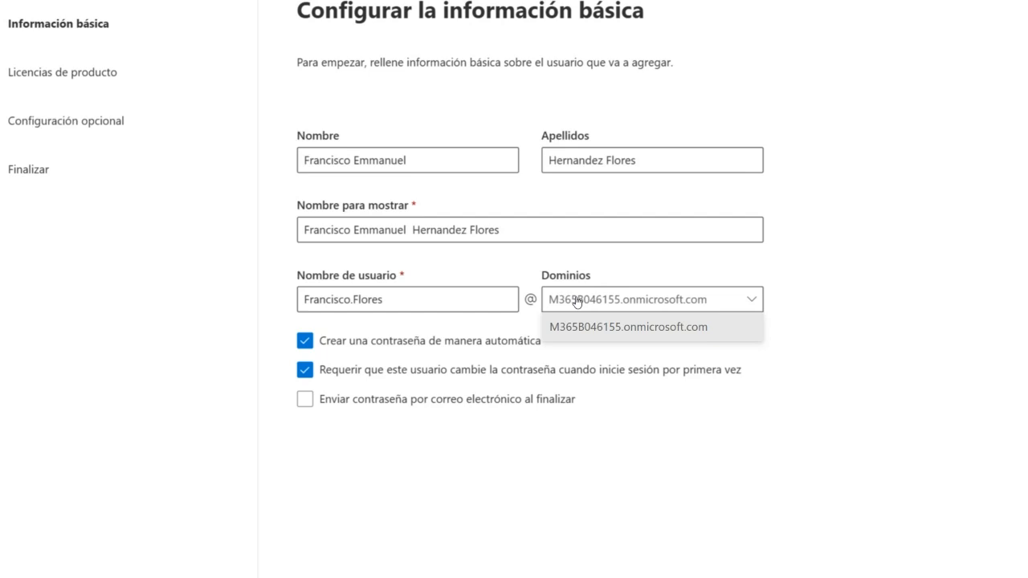
left_click(557, 428)
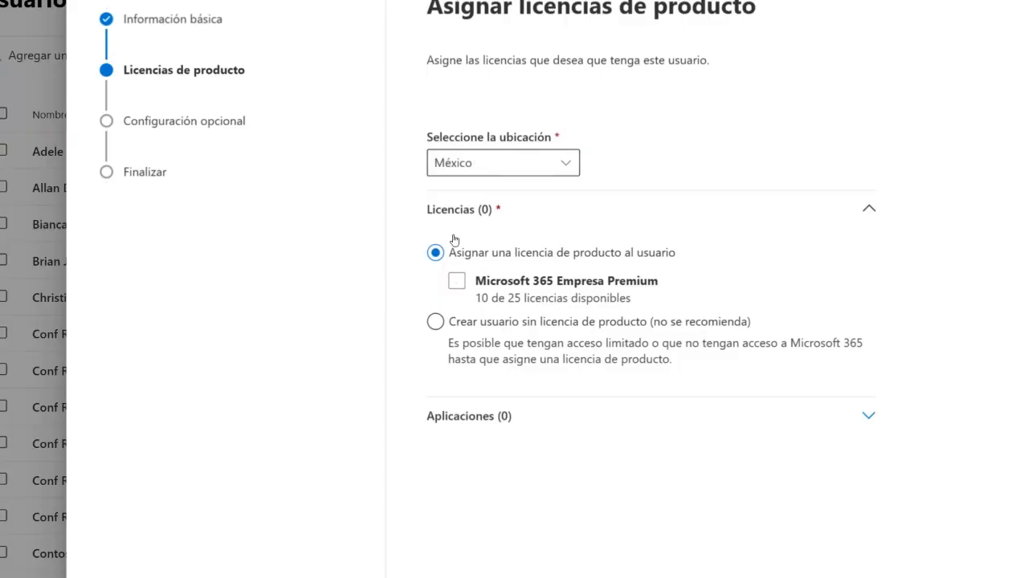
- Assign Microsoft 365 Empresa Premium, excluding Microsoft Intune and Microsoft Planner from its 45 apps
left_click(456, 281)
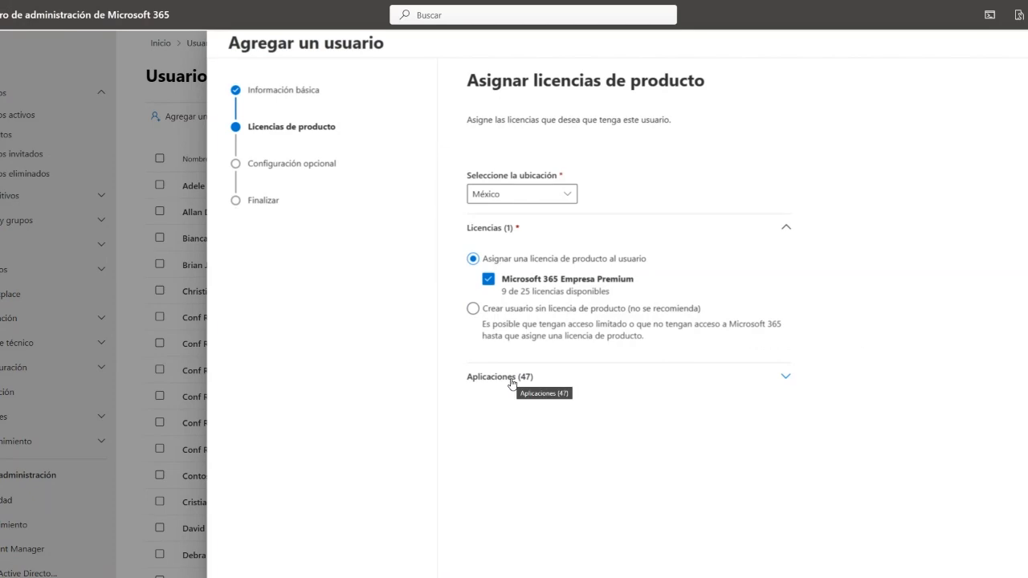
left_click(512, 378)
scroll(482, 383, "down", 3)
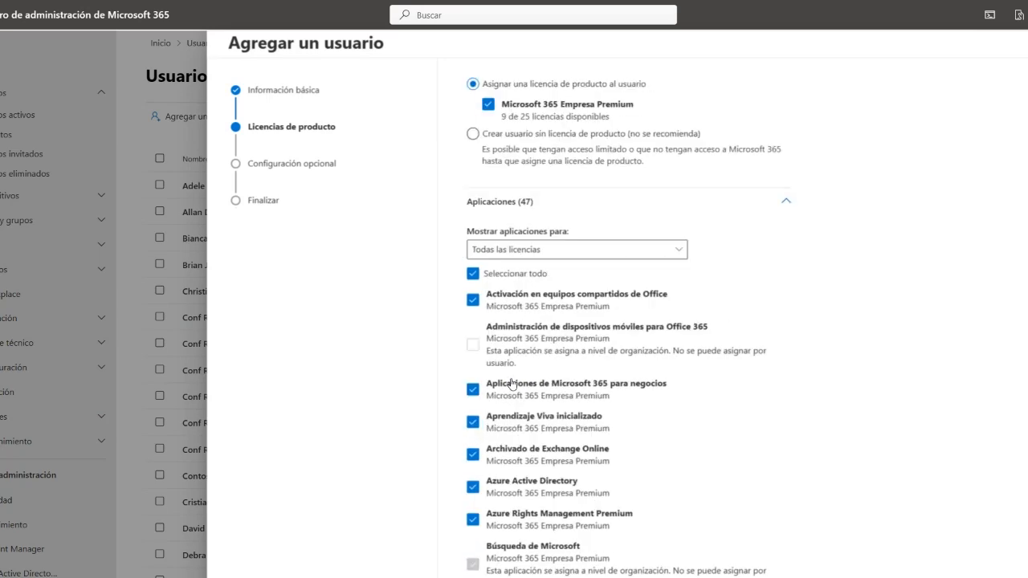
scroll(498, 454, "down", 5)
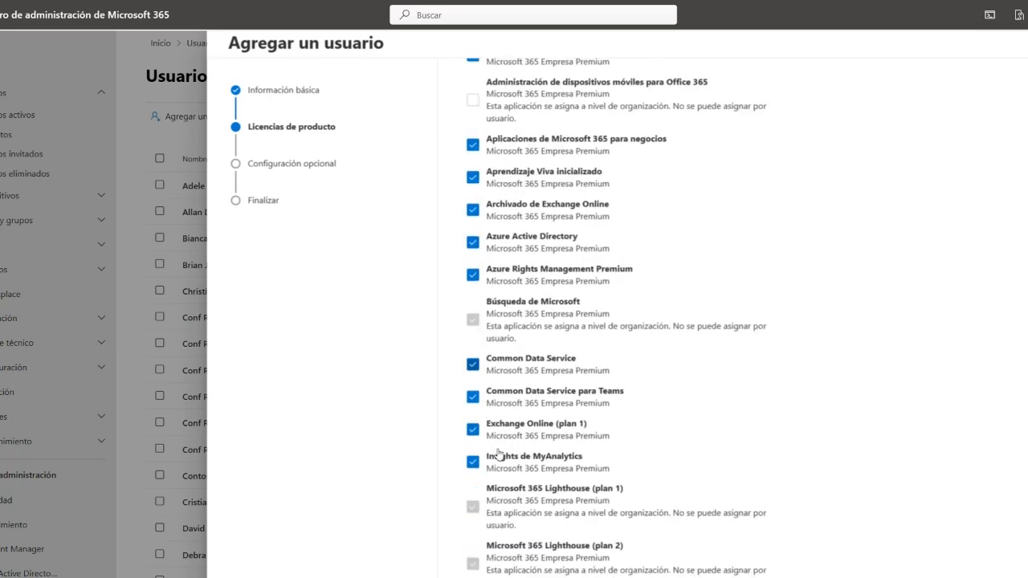
scroll(498, 454, "down", 3)
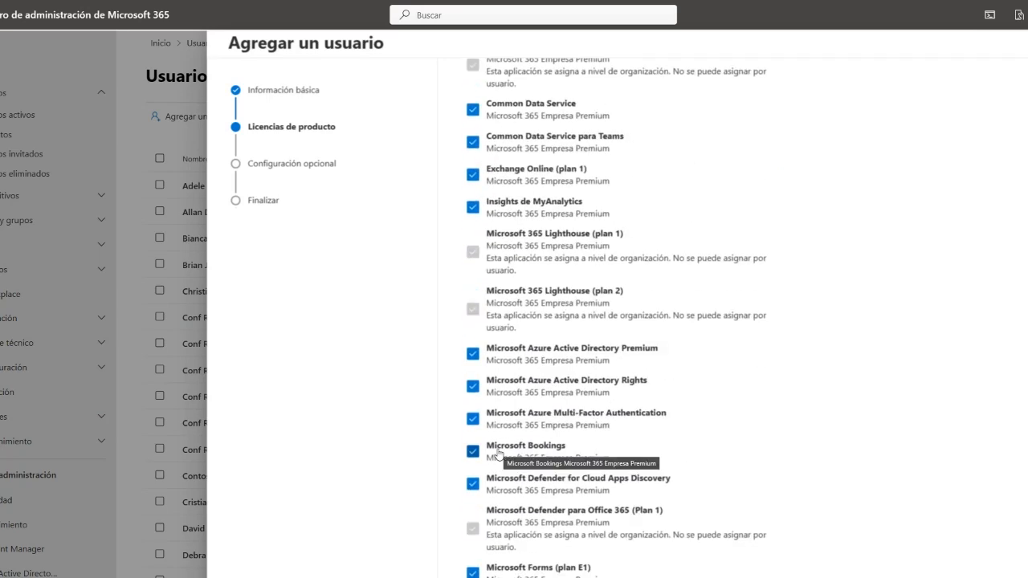
scroll(498, 454, "down", 3)
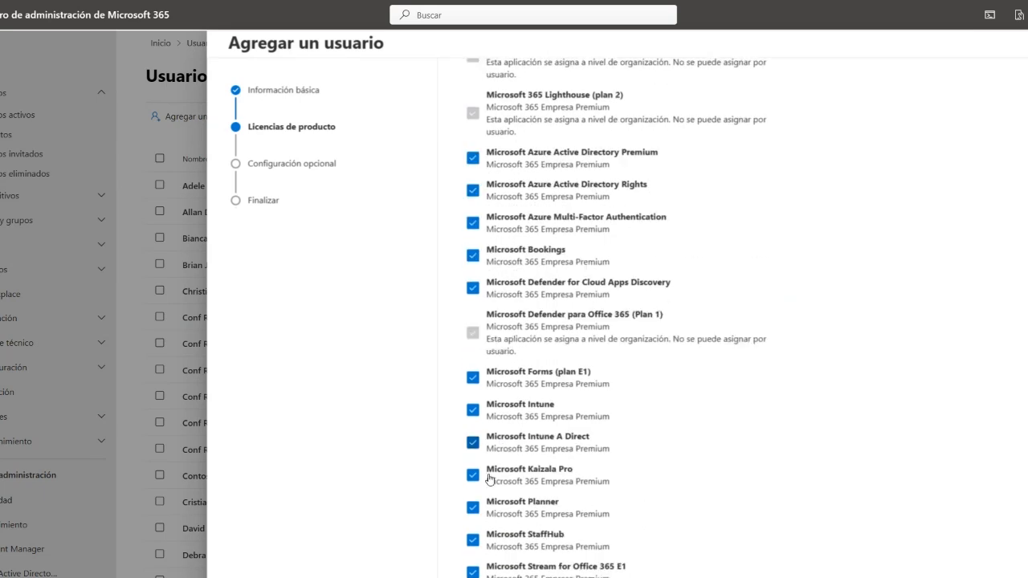
left_click(472, 414)
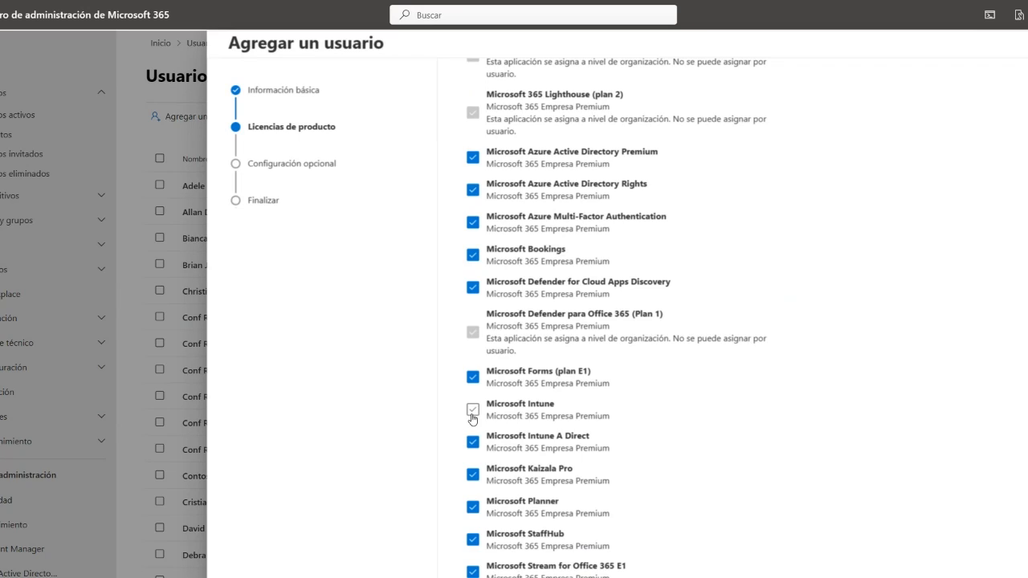
scroll(472, 418, "down", 2)
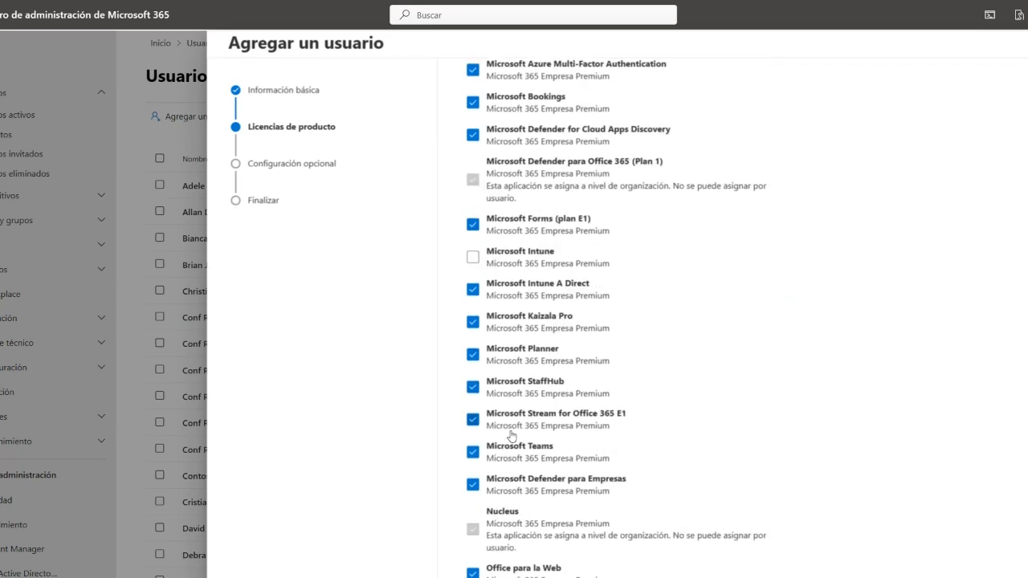
left_click(474, 356)
scroll(474, 362, "down", 3)
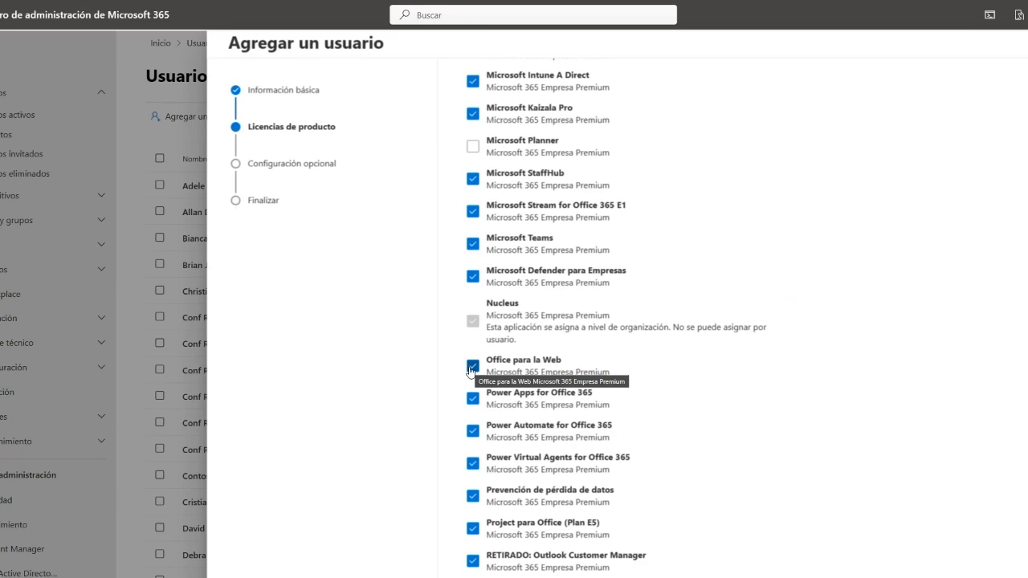
scroll(471, 369, "up", 13)
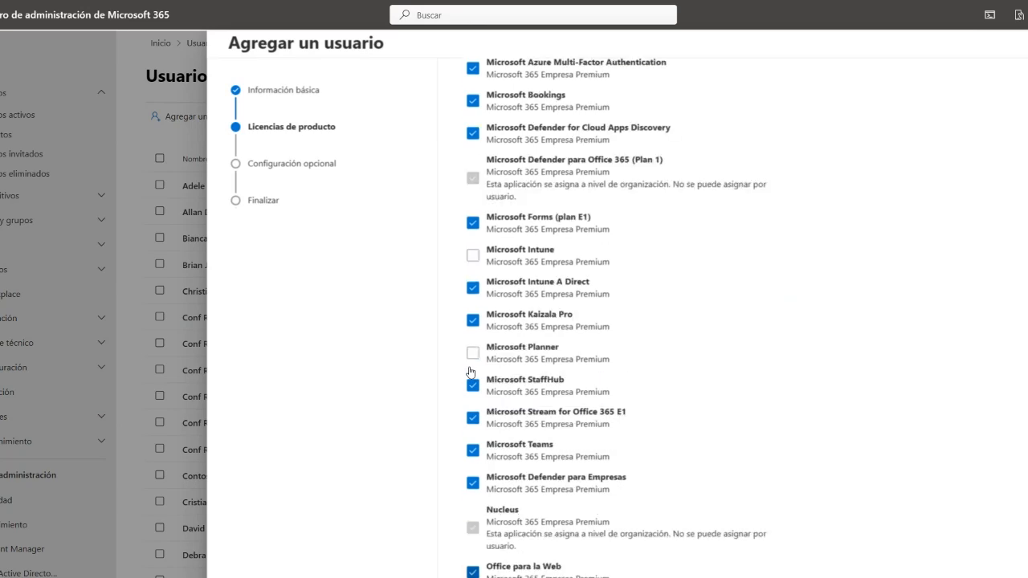
scroll(634, 313, "up", 3)
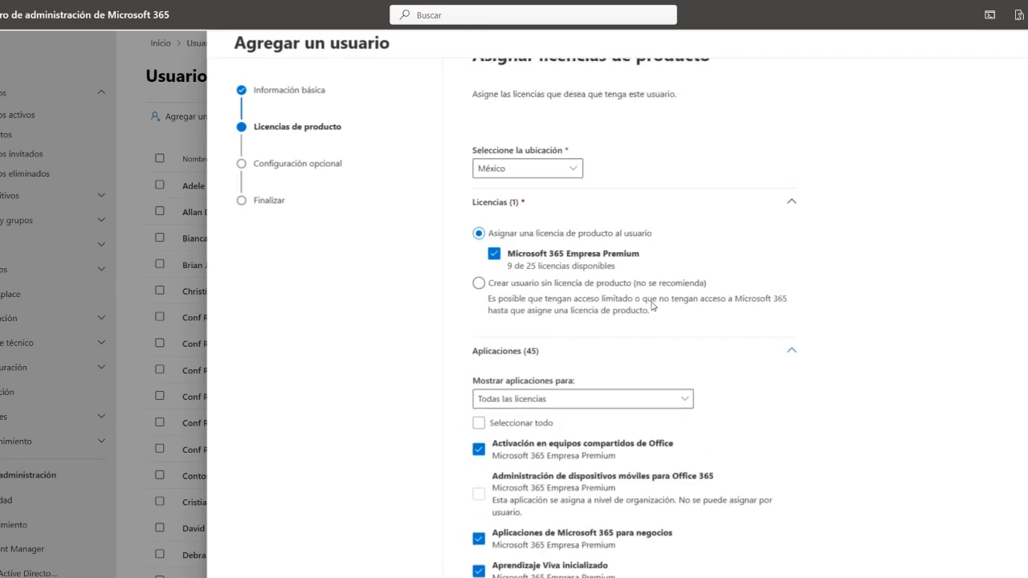
left_click(789, 353)
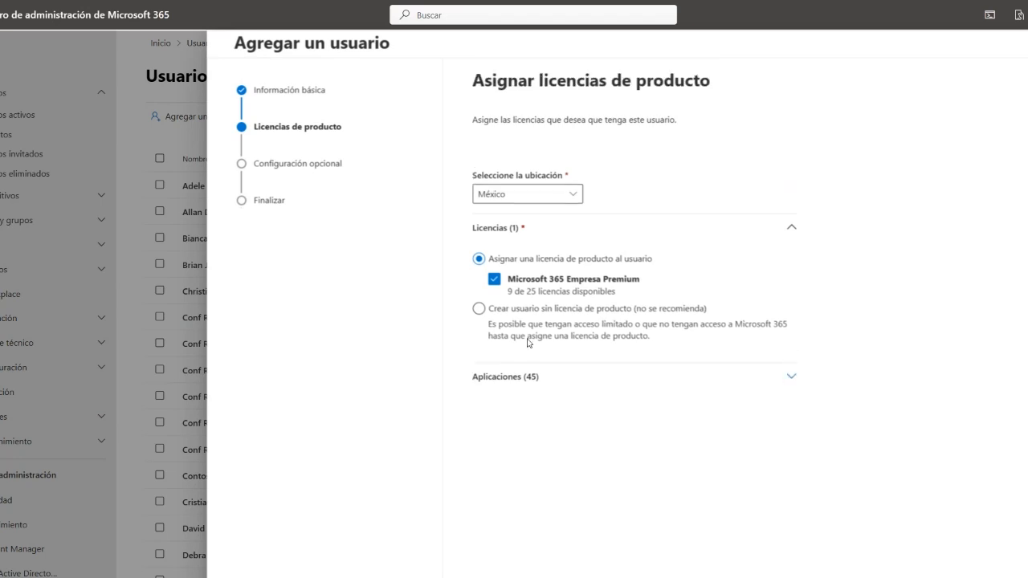
- Try the unlicensed option, then reassign the Microsoft 365 Empresa Premium licence (9 of 25 left)
left_click(467, 294)
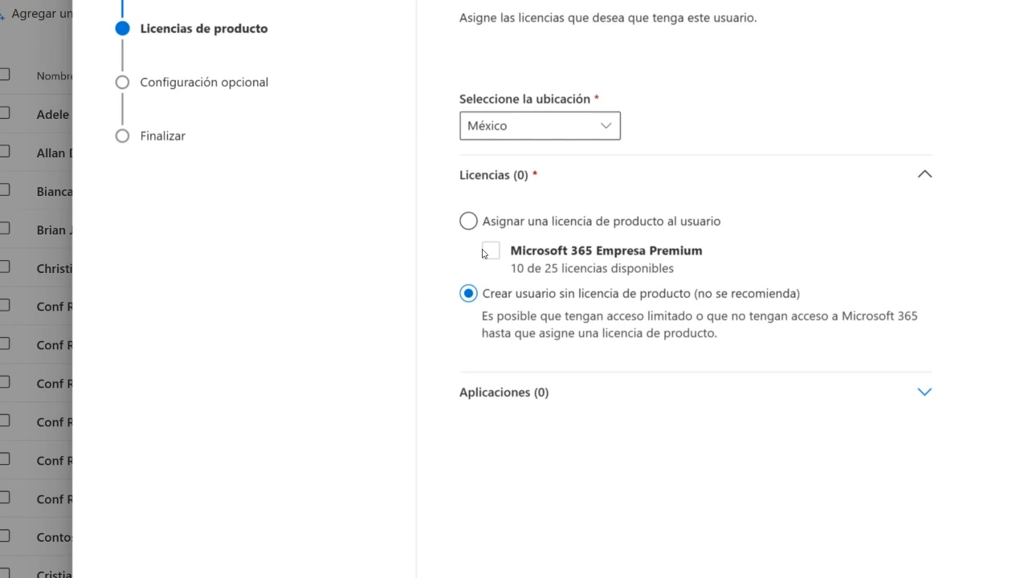
left_click(470, 222)
left_click(491, 245)
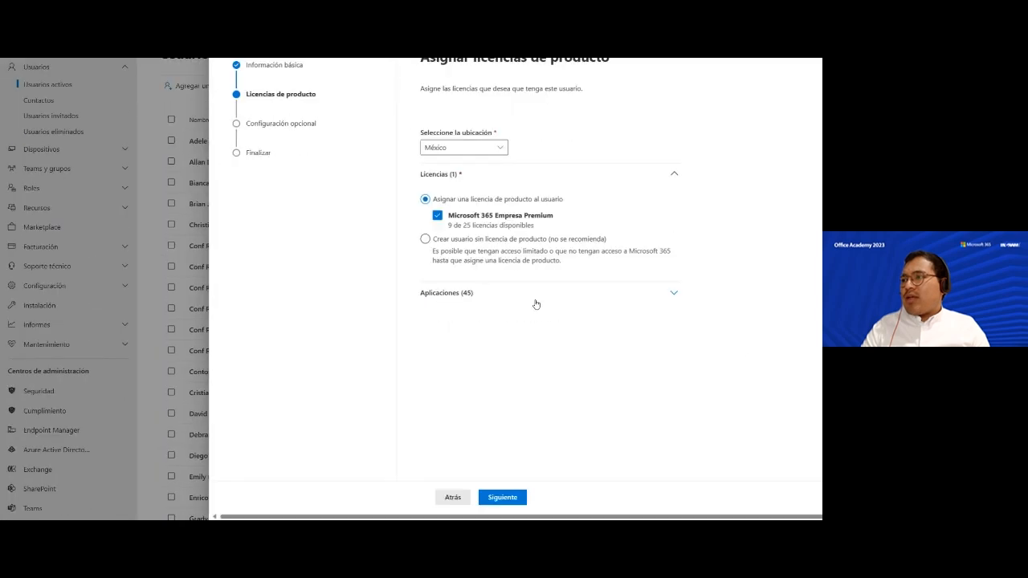
- Advance to Configuración opcional and browse the Roles and Información del perfil sections, leaving Roles expanded
left_click(503, 497)
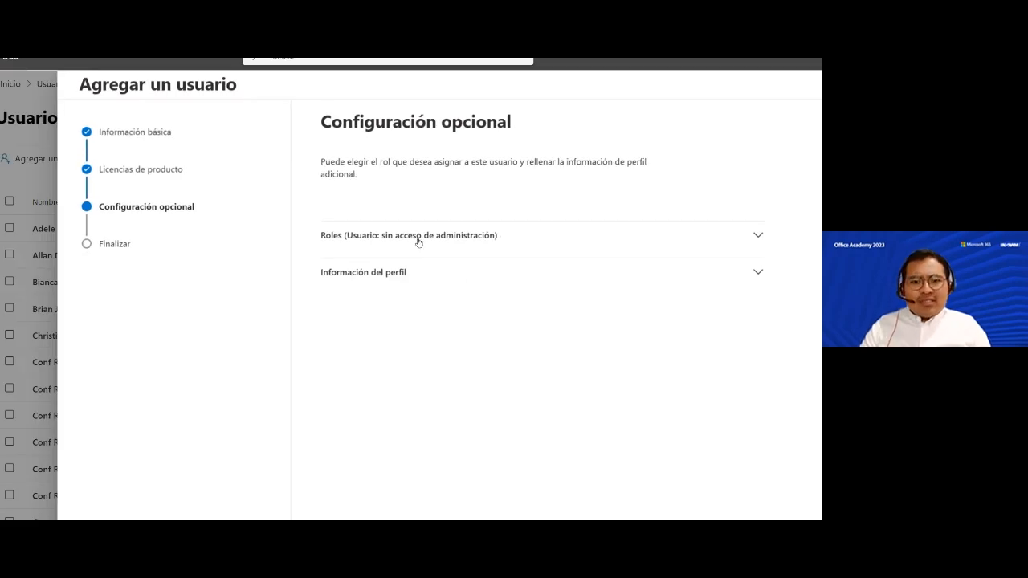
left_click(418, 241)
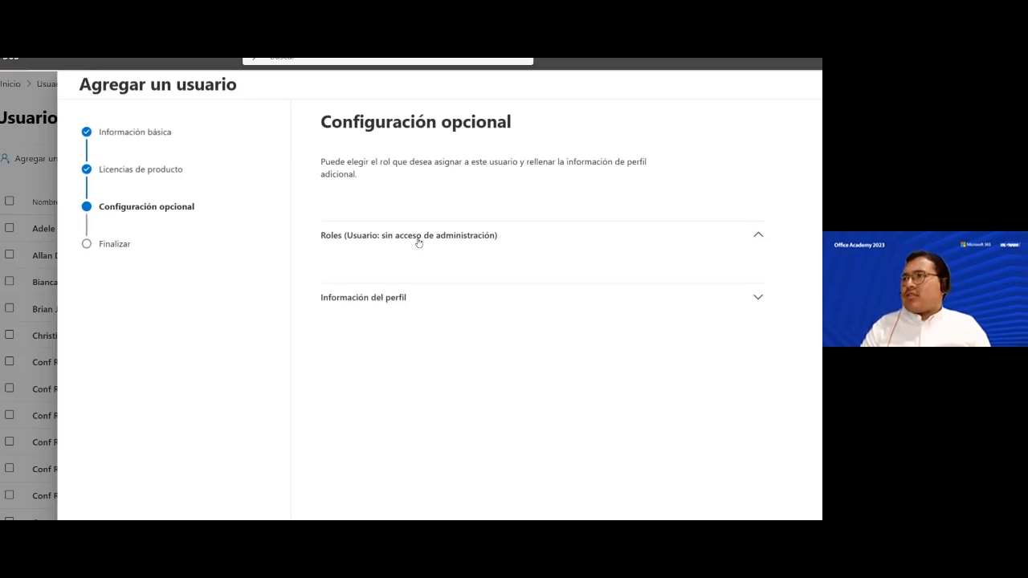
left_click(759, 238)
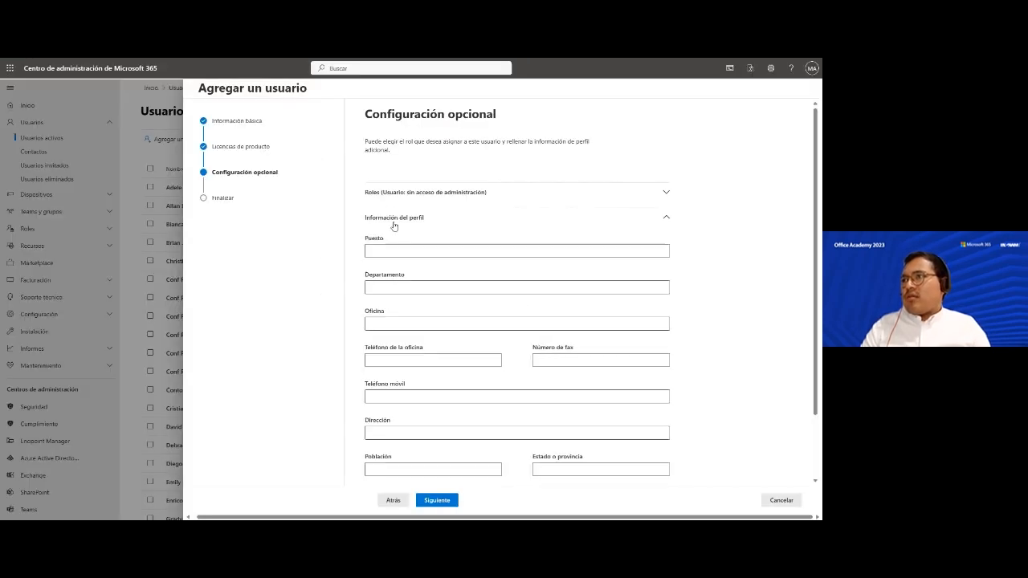
left_click(417, 219)
left_click(418, 220)
scroll(401, 209, "down", 1)
scroll(386, 185, "up", 1)
left_click(411, 221)
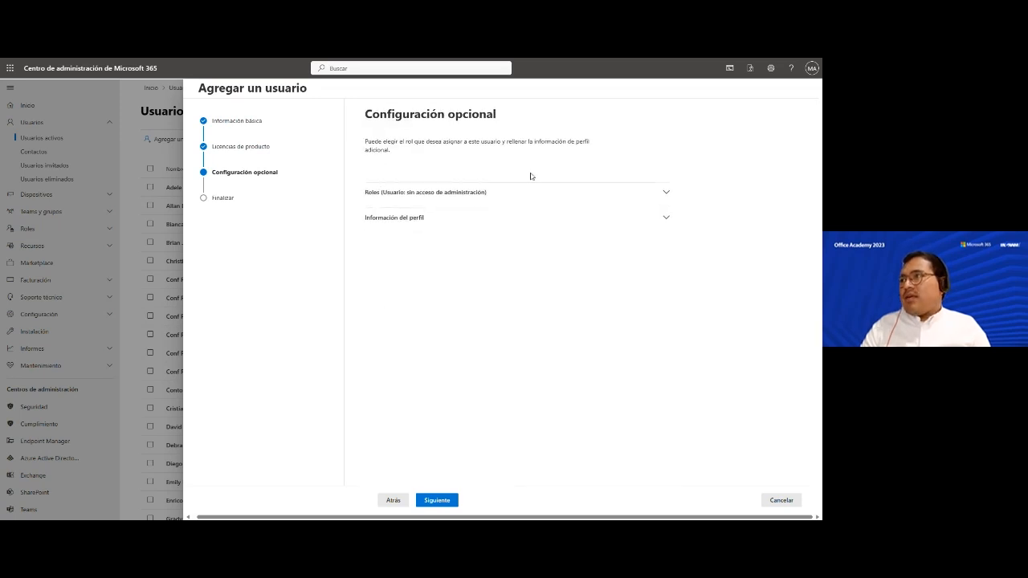
left_click(580, 190)
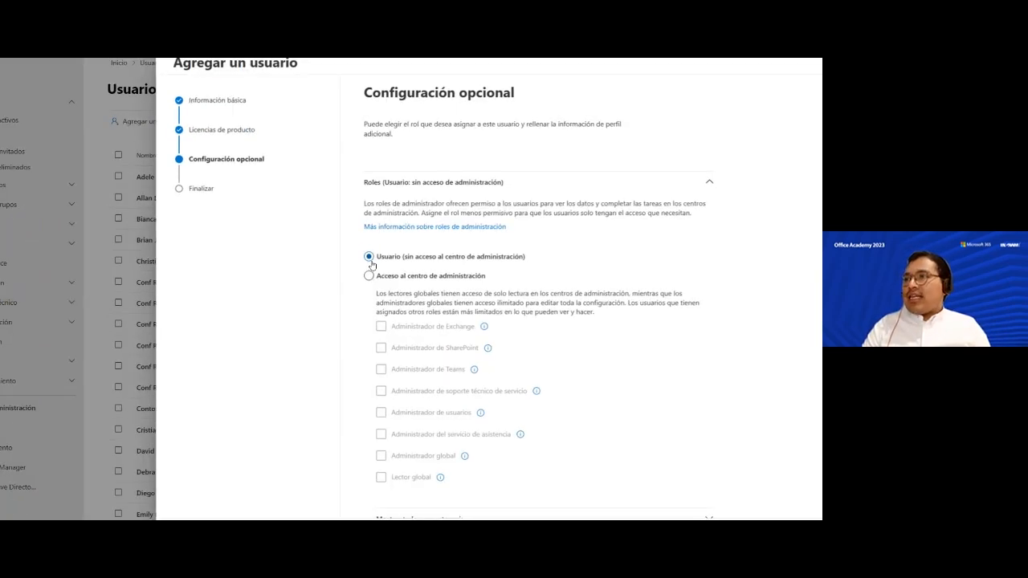
- Switch the user to 'Acceso al centro de administración' and tick Administrador de Teams
left_click(369, 275)
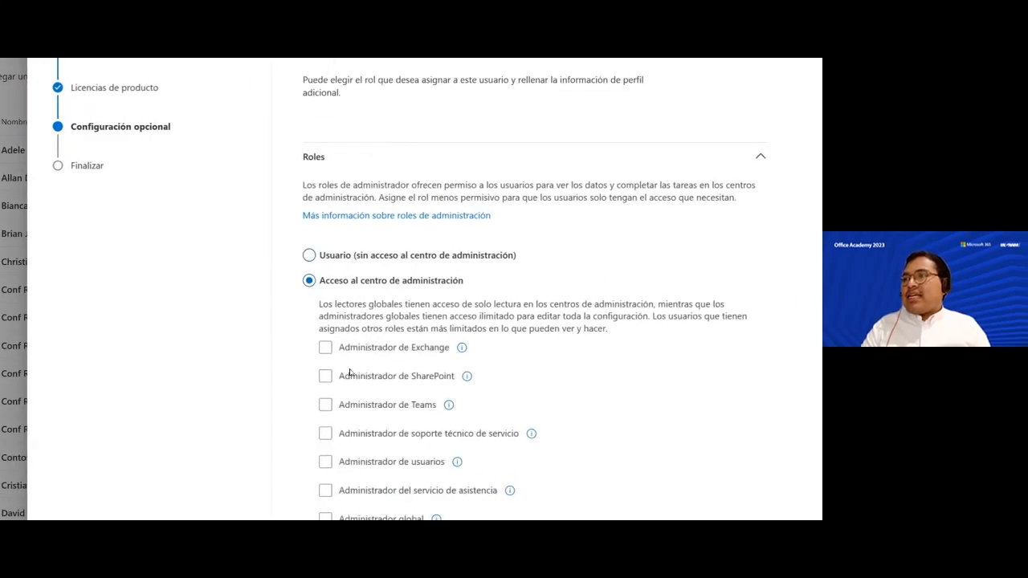
scroll(350, 371, "down", 2)
scroll(330, 365, "up", 1)
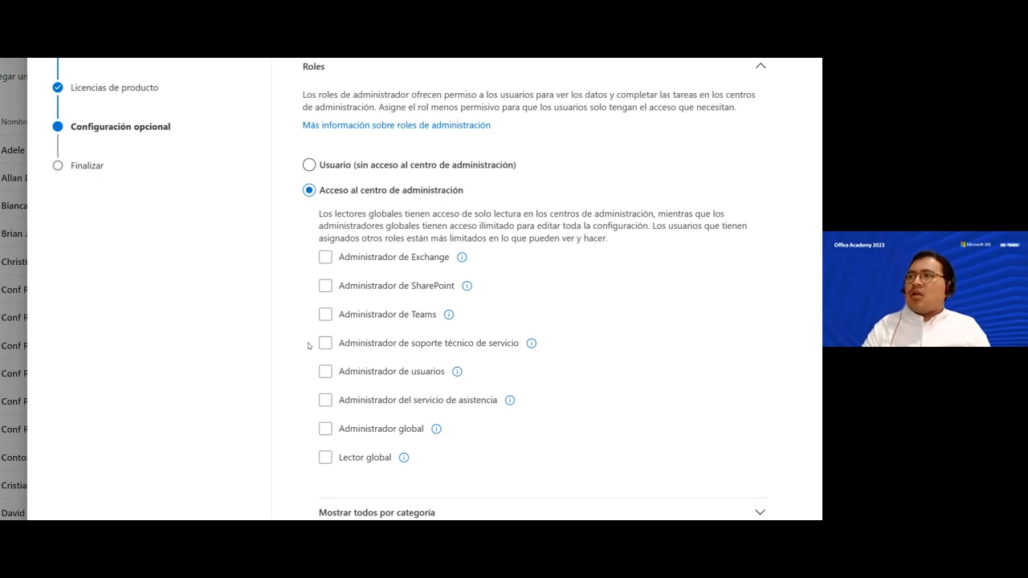
scroll(308, 346, "down", 1)
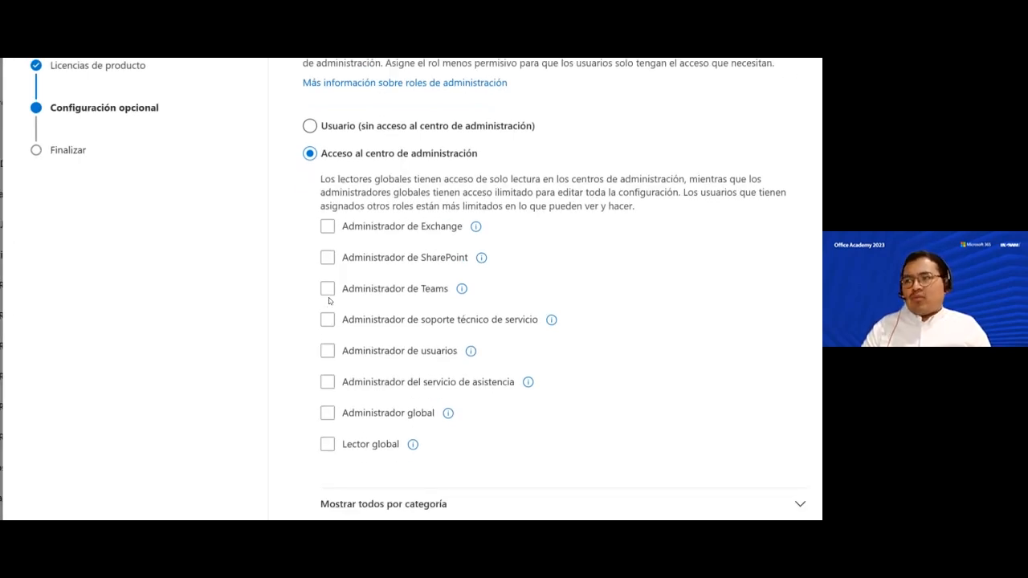
left_click(328, 290)
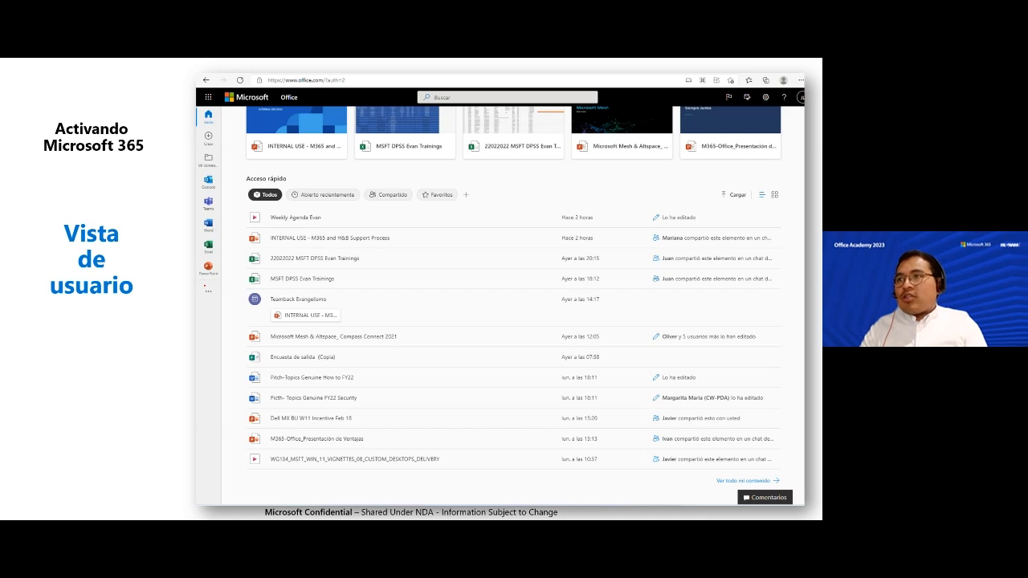
- Advance the presentation to the 'De un Distribuidor ESD' slide
key("Left")
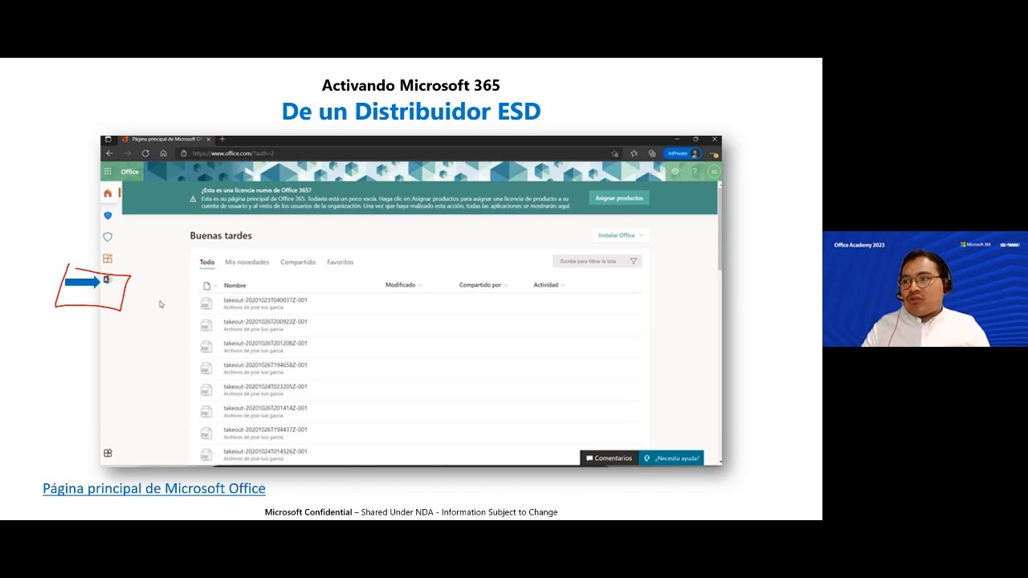
scroll(358, 377, "down", 1)
- Tick SharePoint and Exchange administrator, then clear the SharePoint, Exchange and Teams roles
left_click(329, 203)
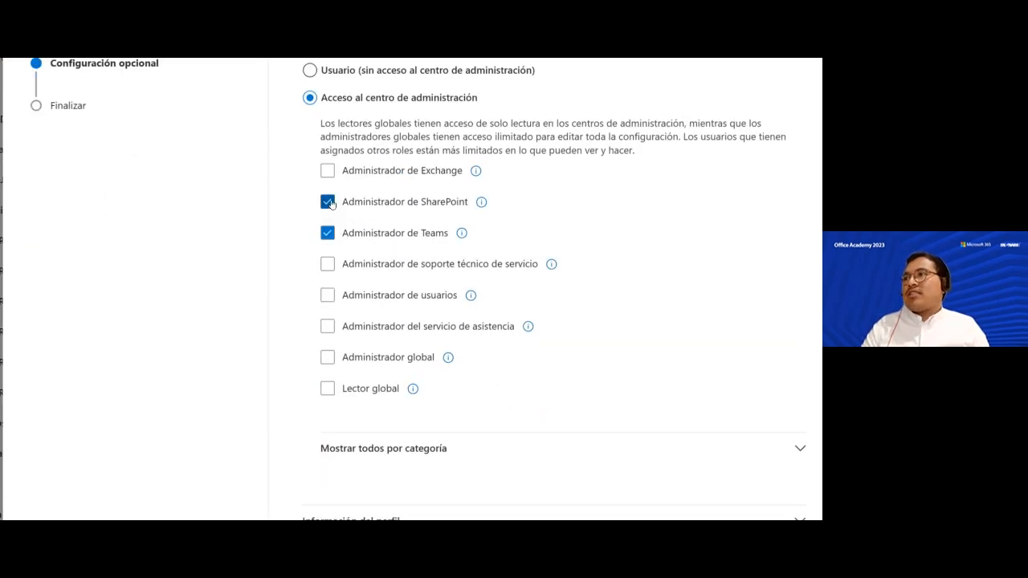
left_click(329, 173)
left_click(329, 173)
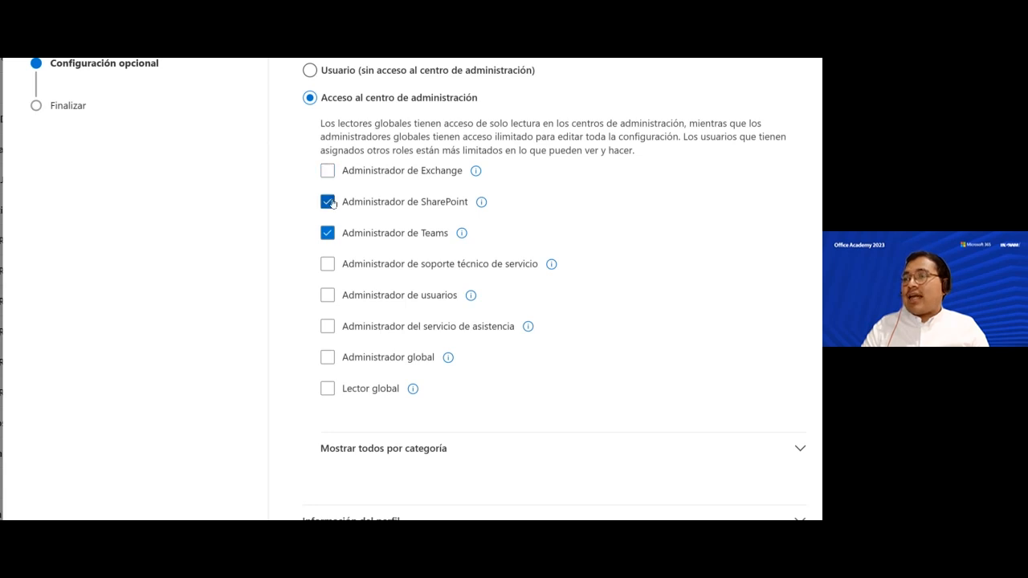
left_click(328, 202)
left_click(330, 232)
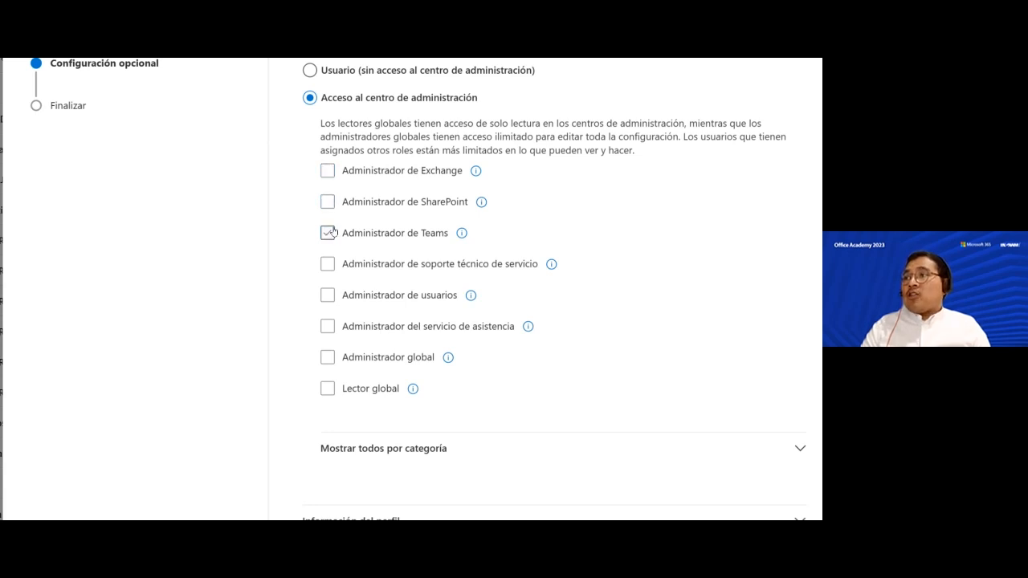
- Tick Administrador global, then set the role back to Usuario without admin center access
left_click(325, 355)
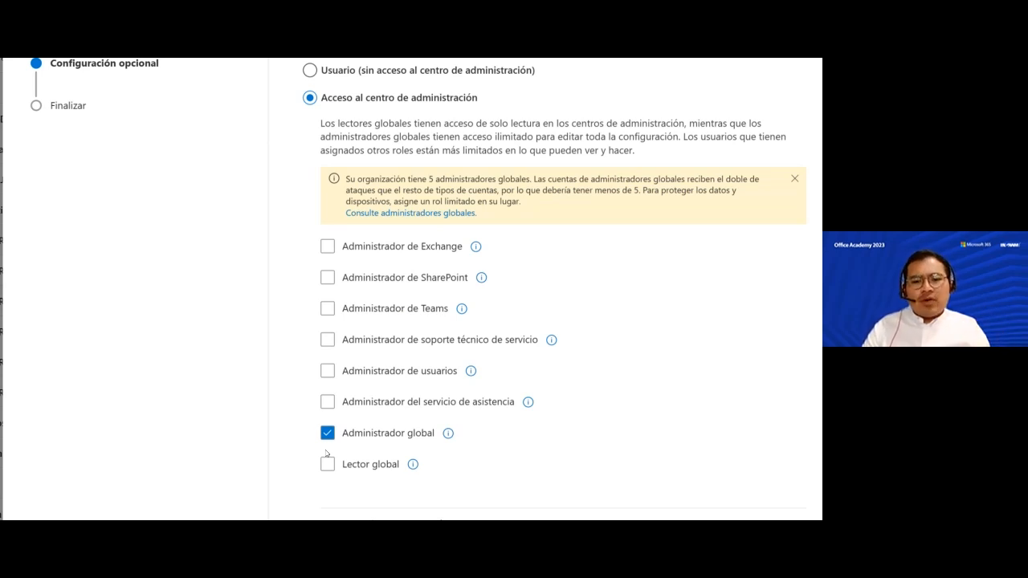
scroll(327, 454, "down", 1)
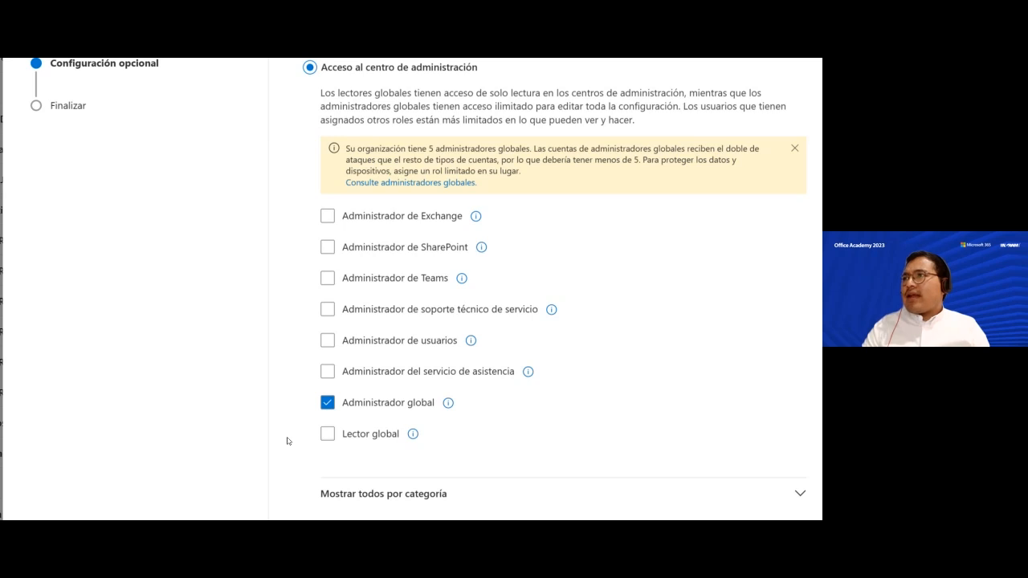
left_click(368, 135)
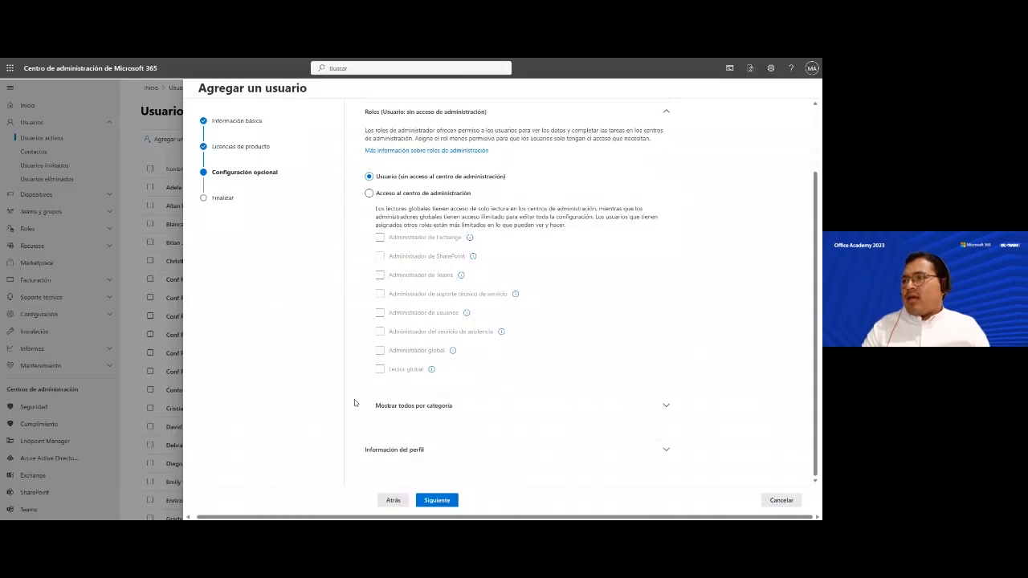
- Review the summary, finish adding the user with Microsoft 365 Empresa Premium, and return to Usuarios activos
left_click(444, 503)
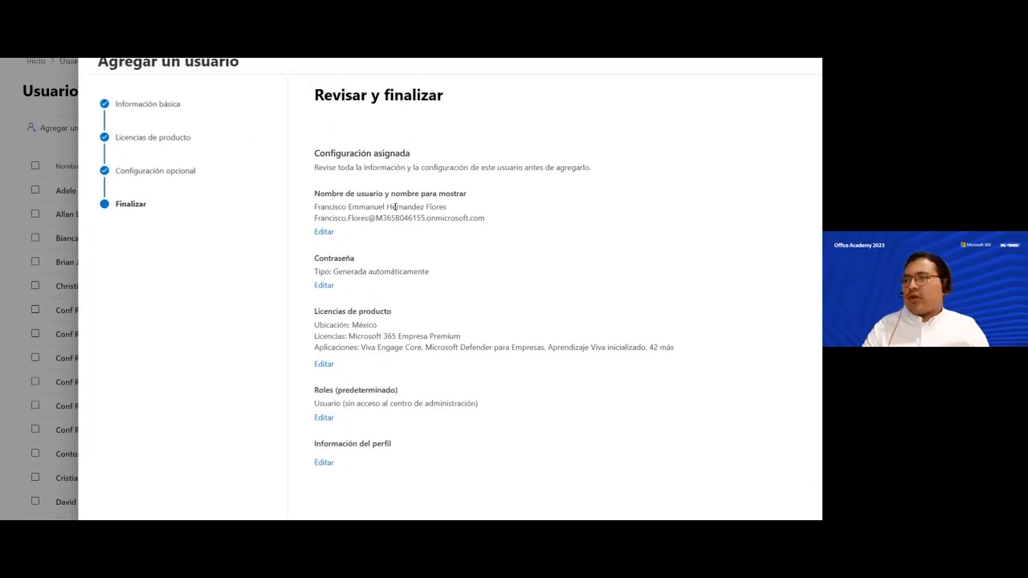
left_click(453, 499)
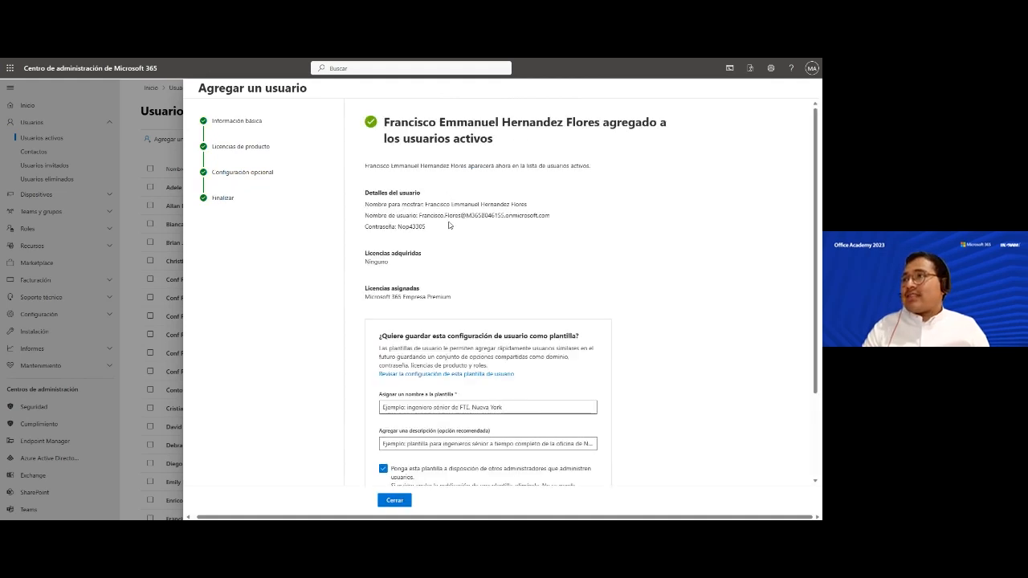
scroll(378, 227, "down", 2)
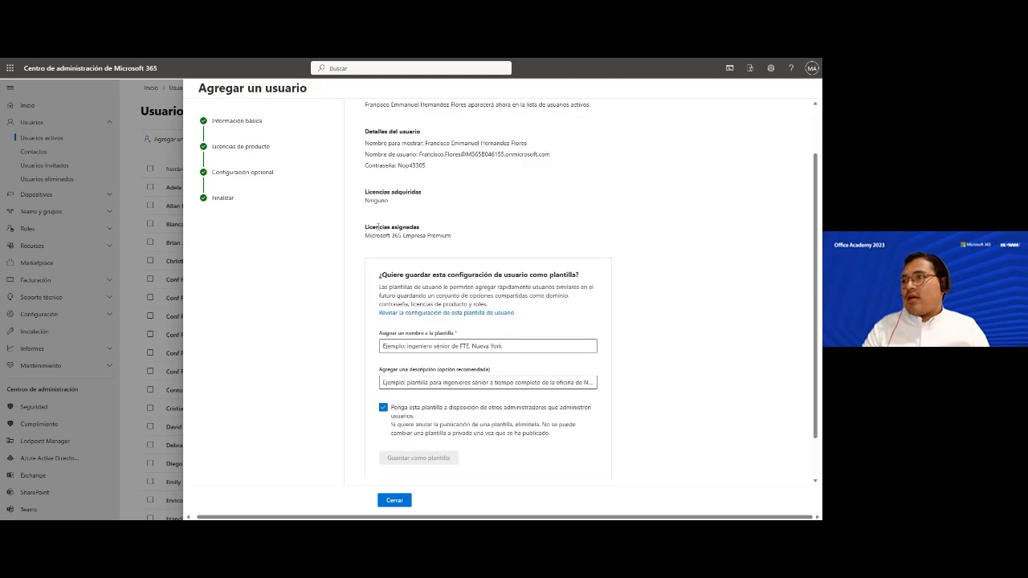
scroll(377, 227, "up", 2)
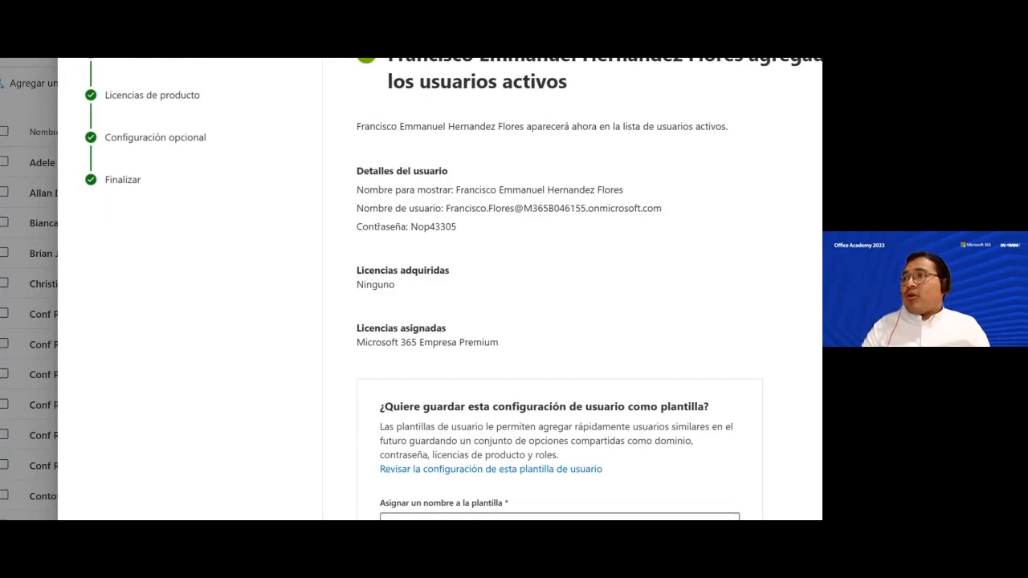
scroll(378, 226, "down", 5)
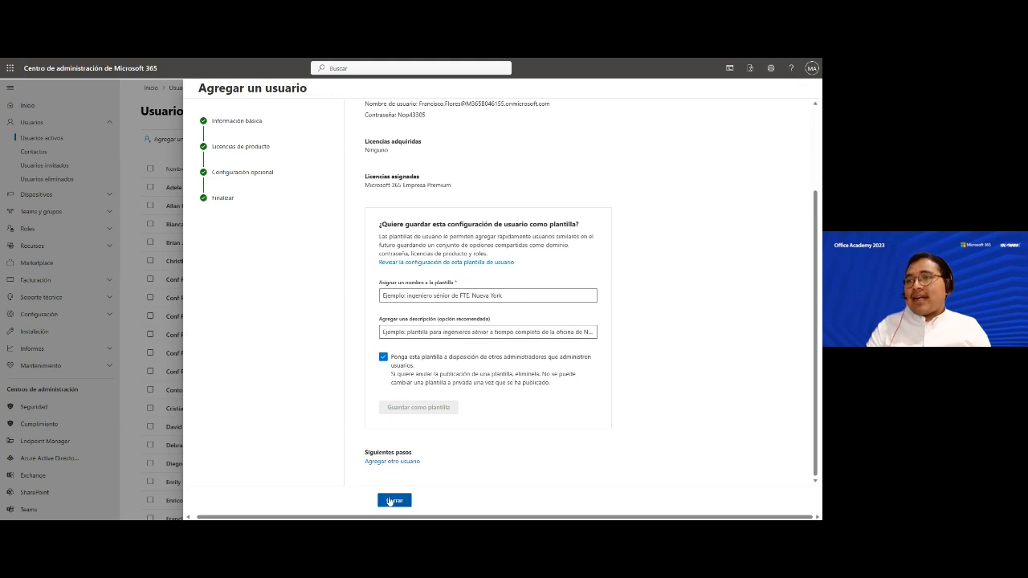
left_click(393, 500)
scroll(207, 304, "down", 4)
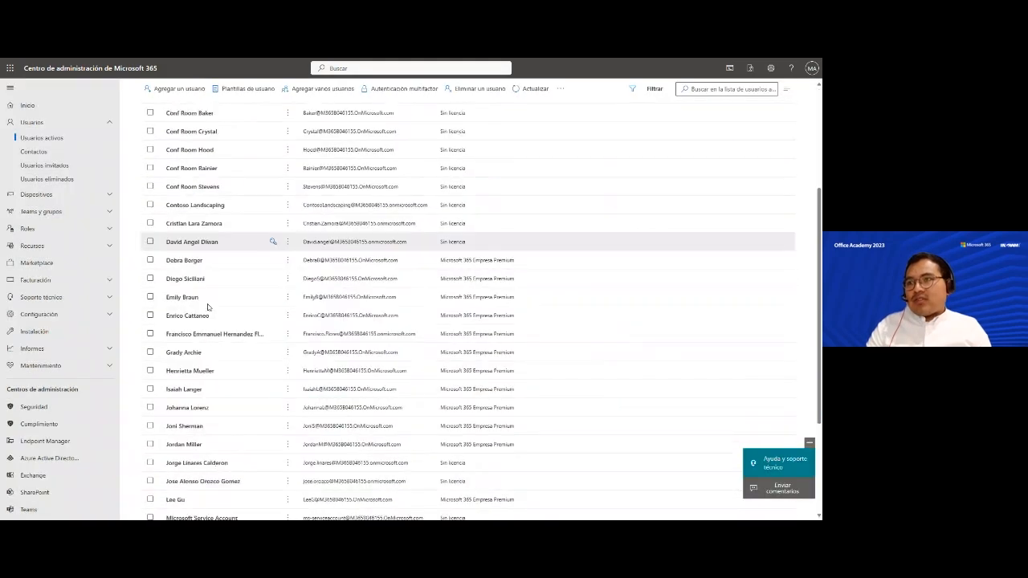
scroll(207, 307, "down", 3)
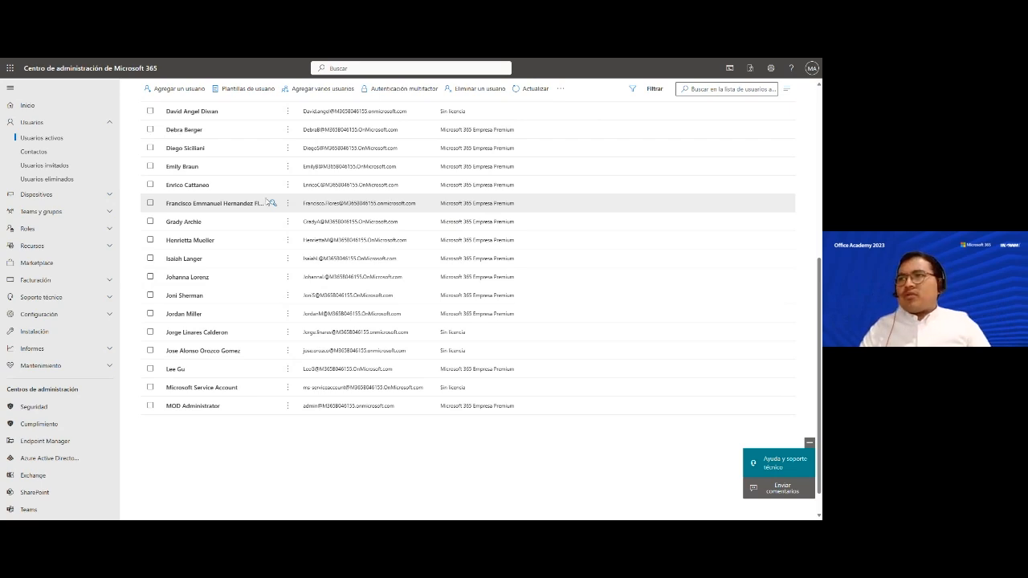
- Open the new user's details and review its Dispositivos, Licencias y aplicaciones, Correo and OneDrive tabs
left_click(218, 208)
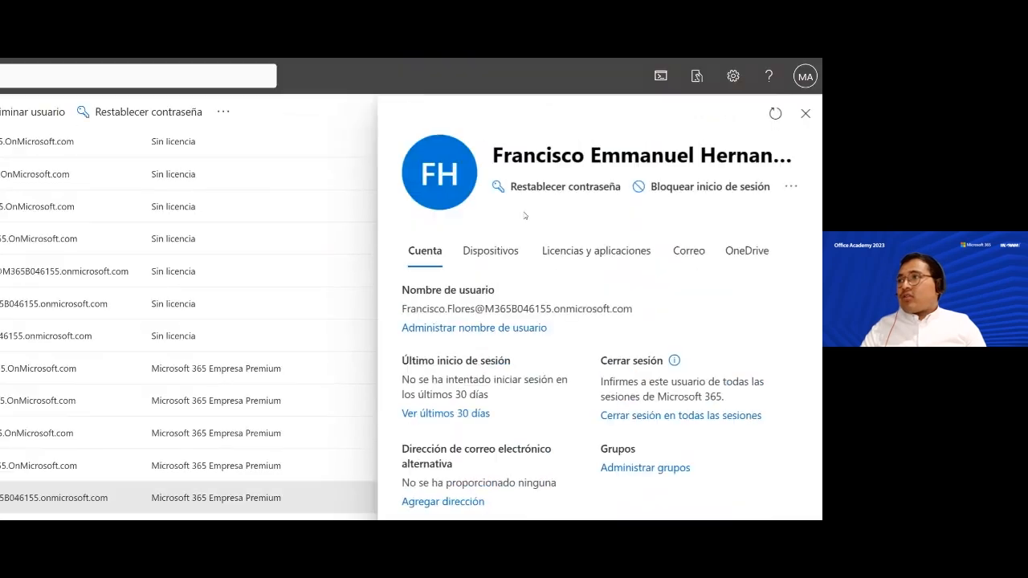
left_click(495, 252)
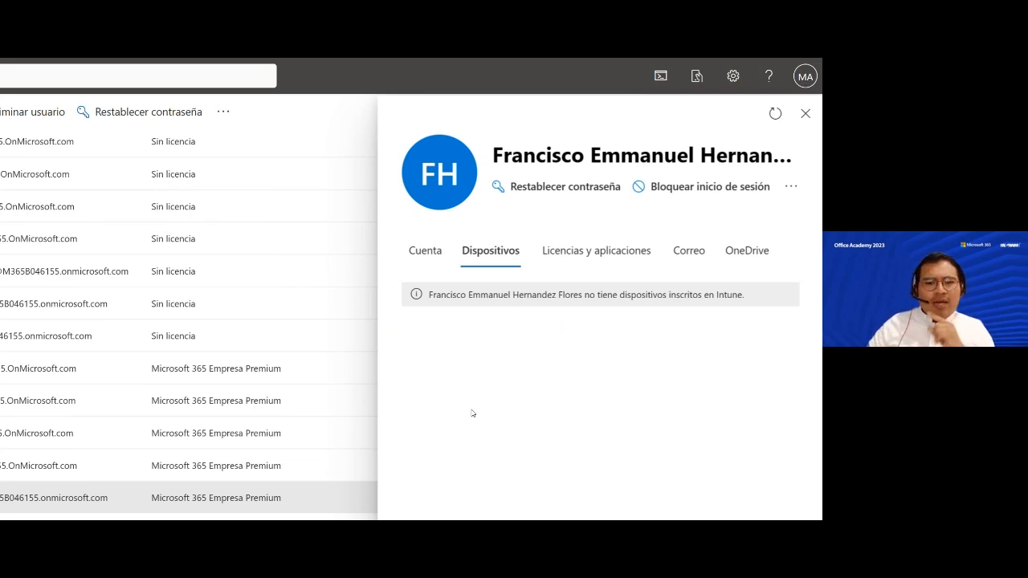
left_click(581, 256)
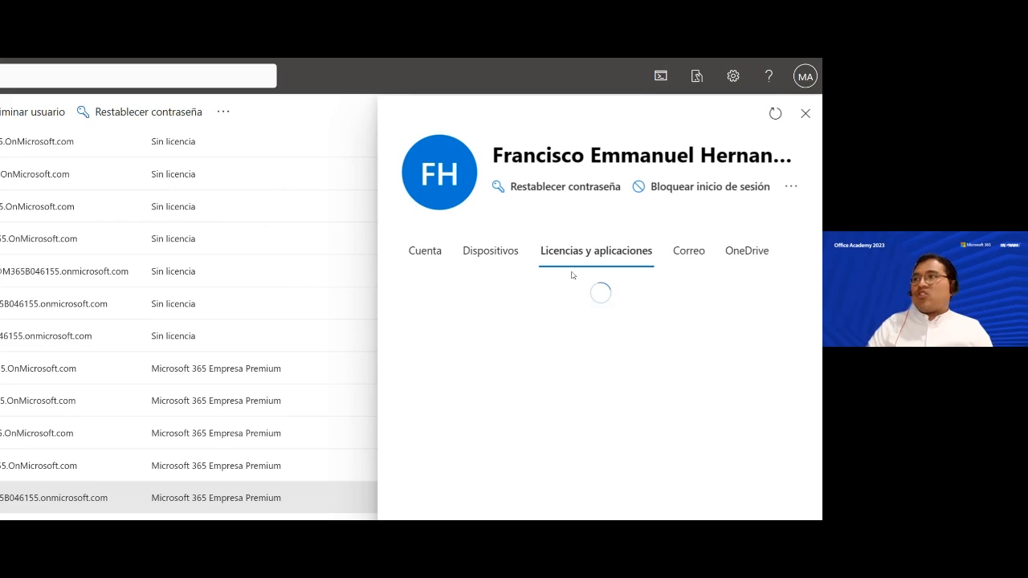
scroll(524, 424, "down", 2)
scroll(525, 427, "up", 2)
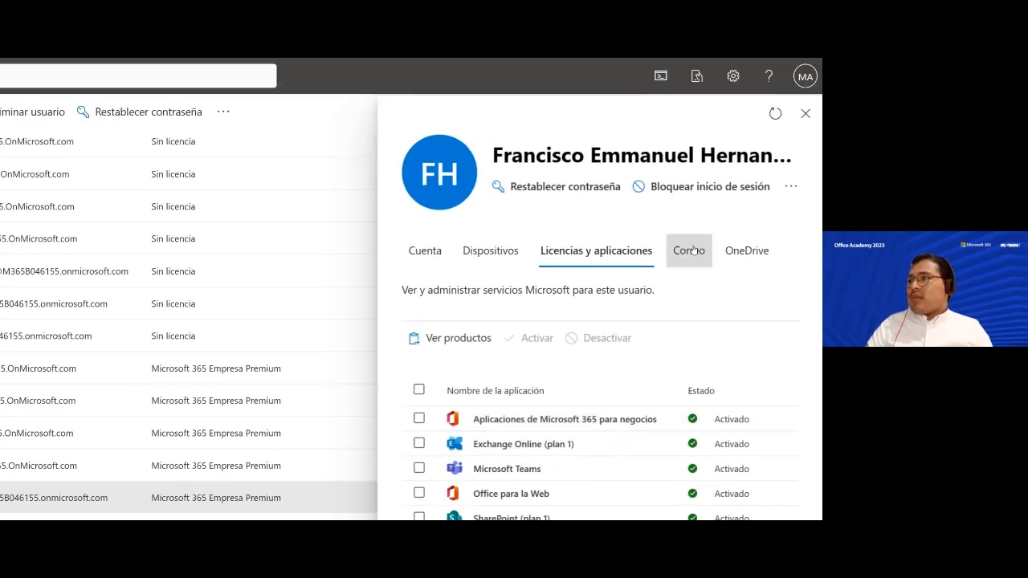
scroll(666, 273, "down", 1)
left_click(699, 190)
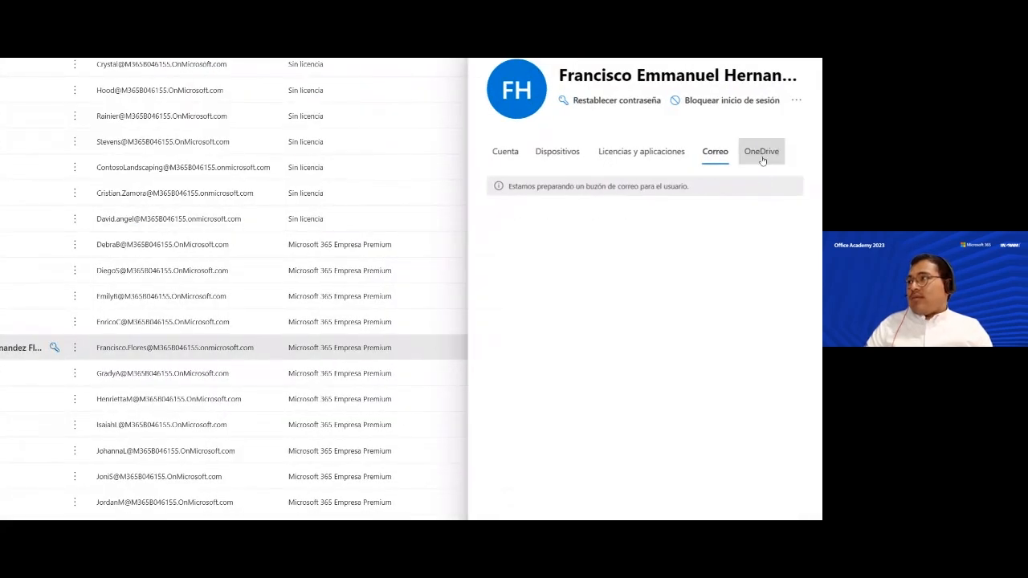
left_click(761, 156)
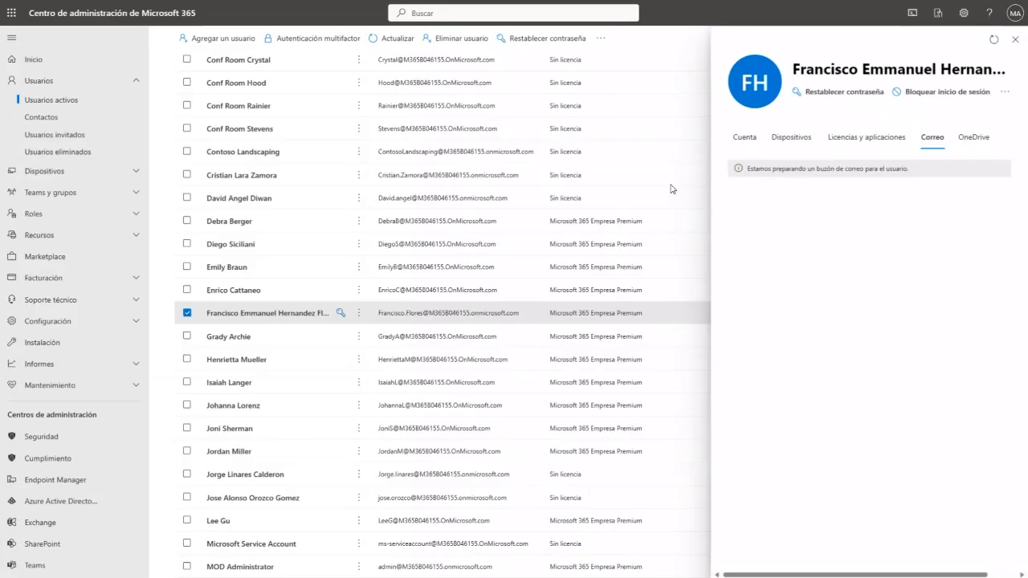
- Close the new user's panel, inspect another licensed user's Correo and OneDrive storage, then close it
left_click(1016, 40)
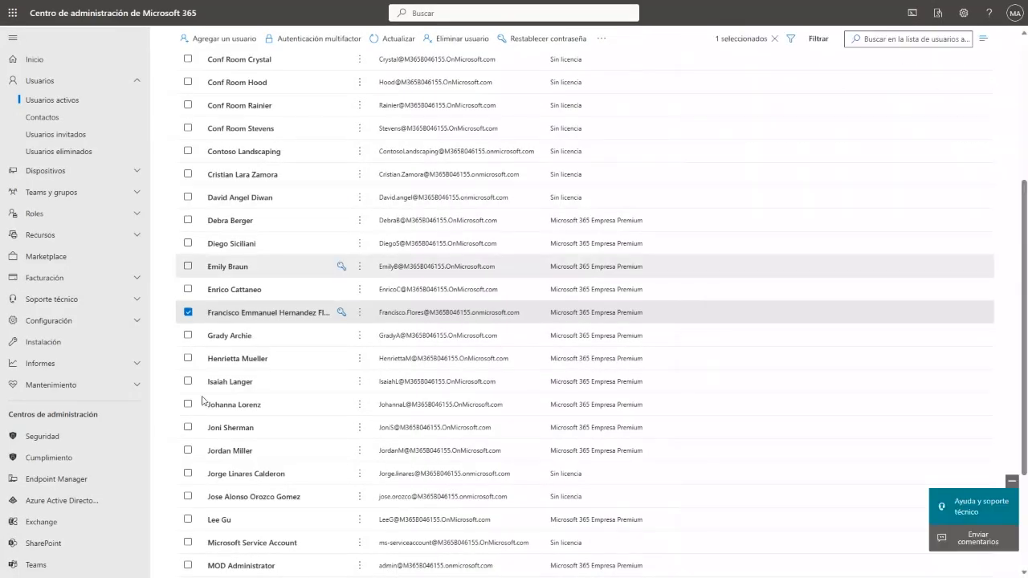
left_click(244, 363)
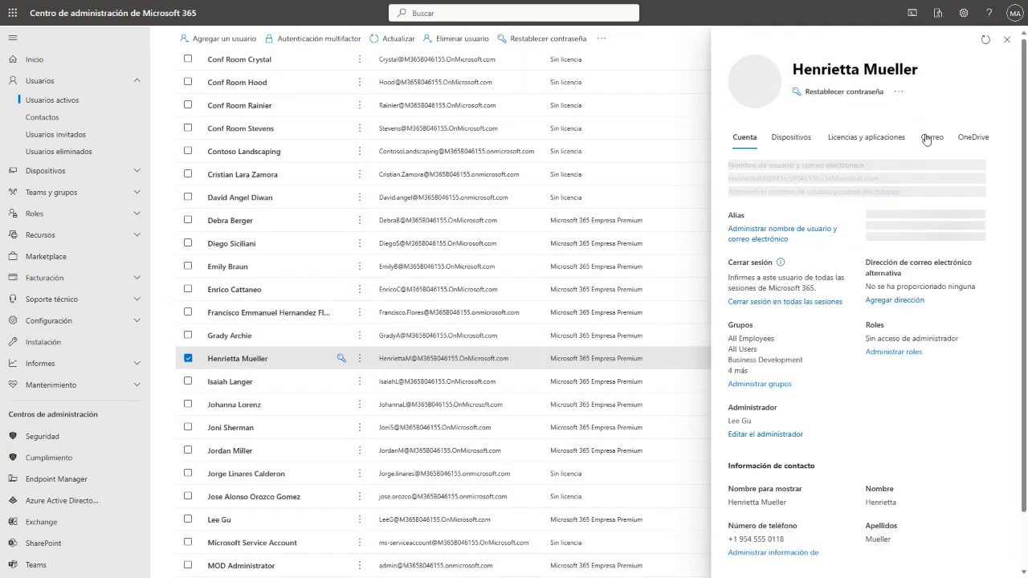
left_click(928, 138)
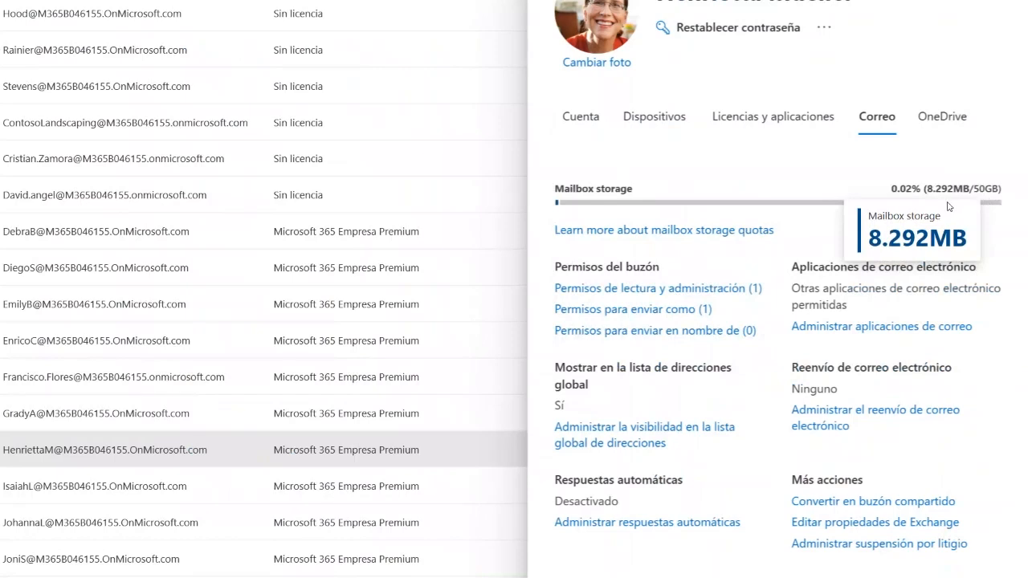
left_click(953, 129)
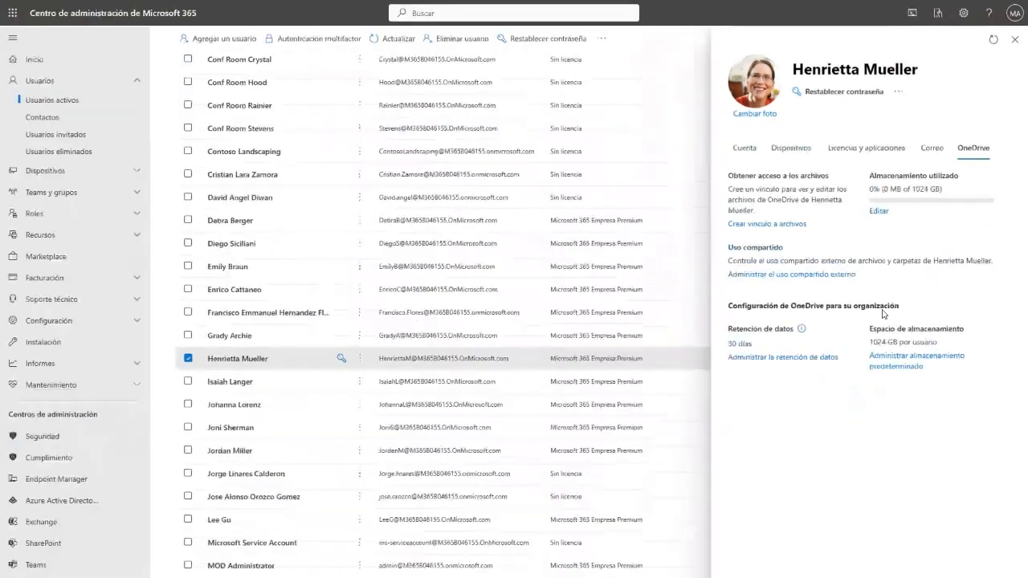
left_click(1006, 42)
scroll(267, 436, "down", 1)
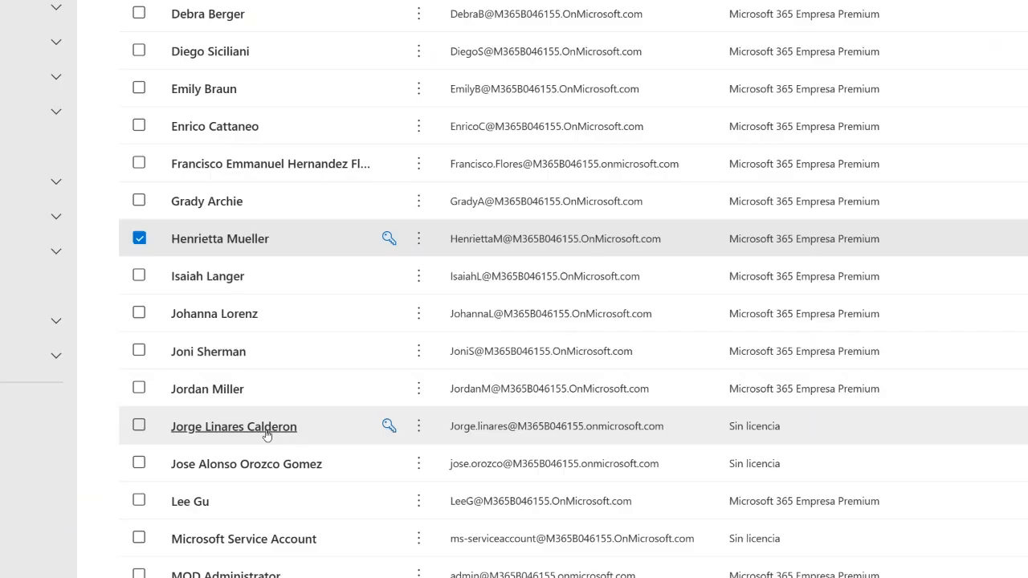
- Delete the new user through Más acciones > Eliminar usuario and dismiss the deletion summary
scroll(313, 386, "up", 1)
left_click(417, 276)
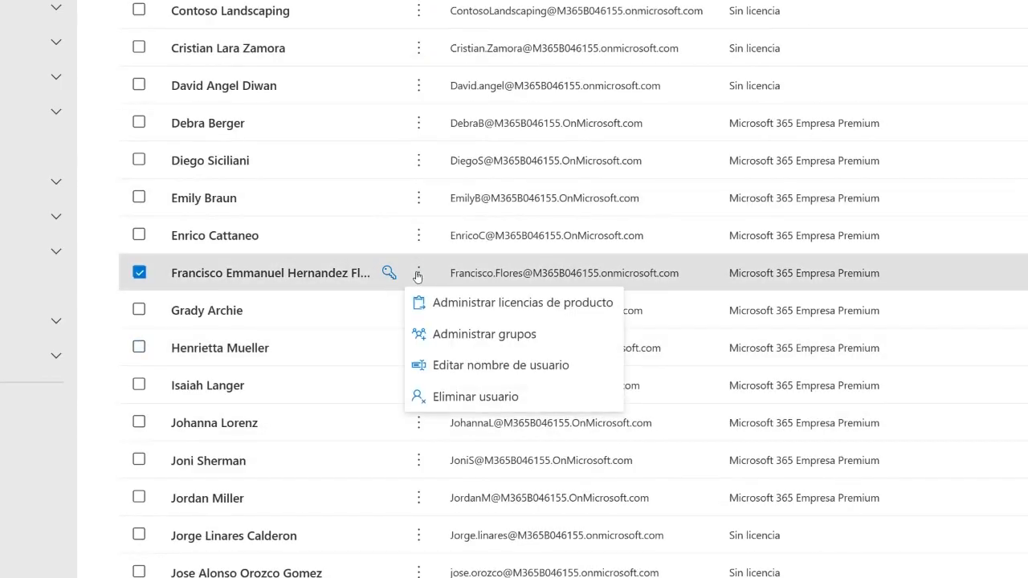
left_click(481, 408)
left_click(766, 561)
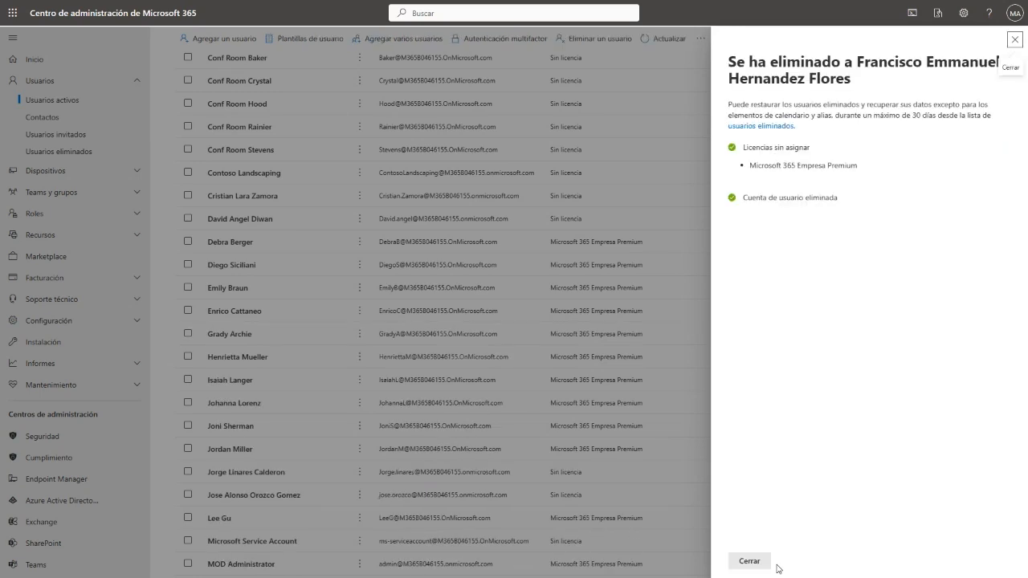
left_click(1015, 40)
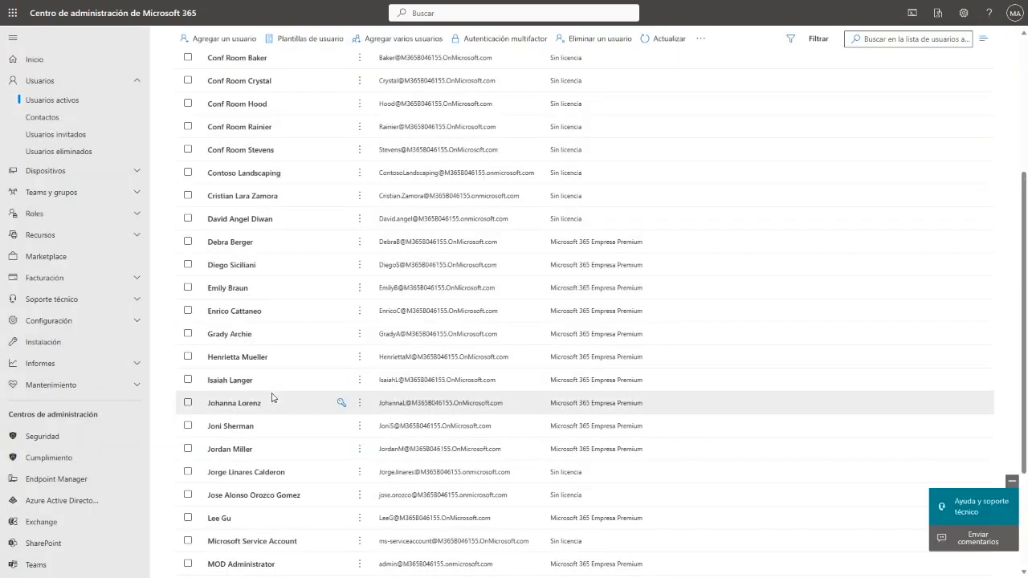
scroll(271, 397, "up", 3)
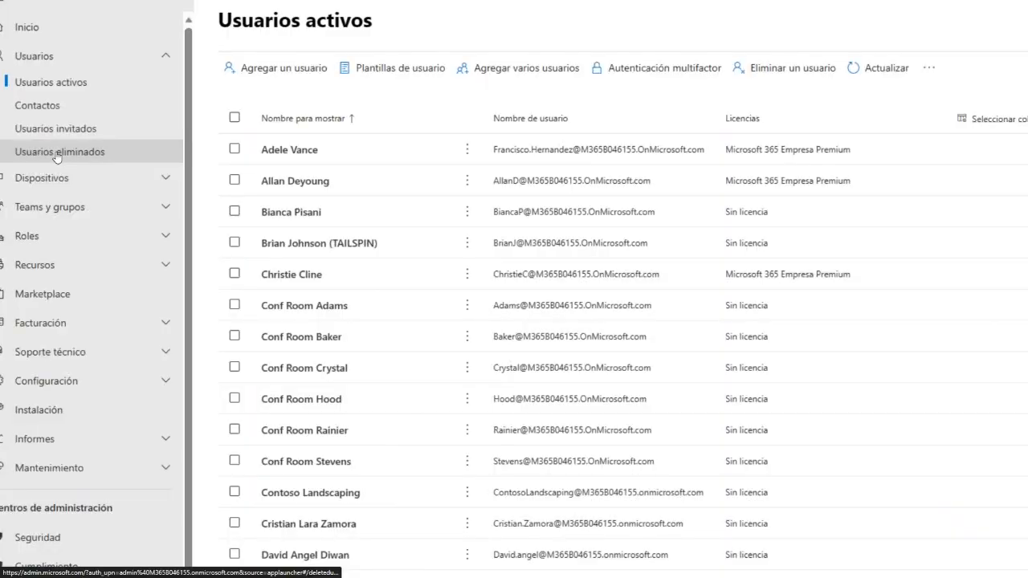
- Restore the deleted user from Usuarios eliminados, then open the Usuarios invitados page
left_click(56, 152)
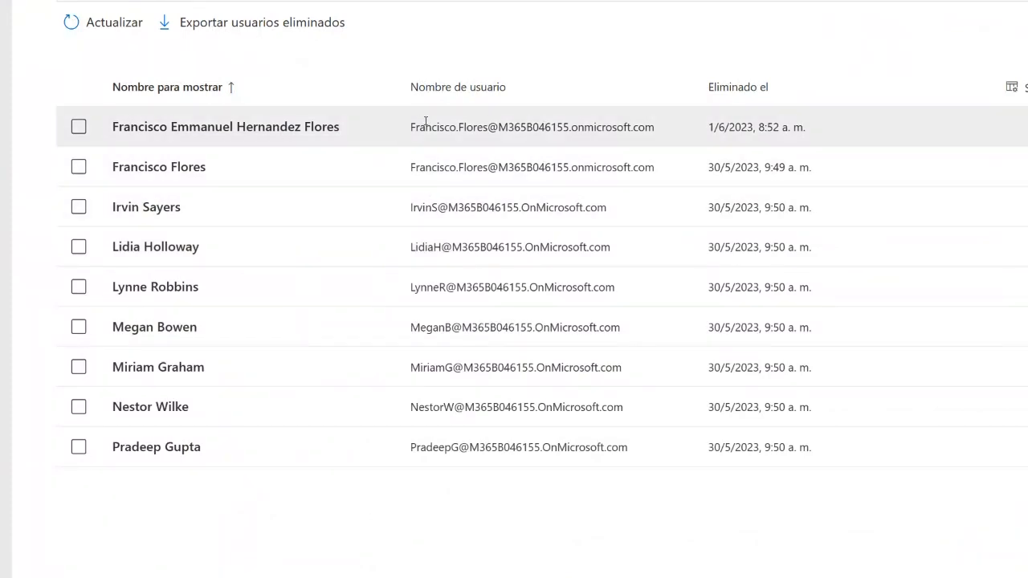
left_click(78, 126)
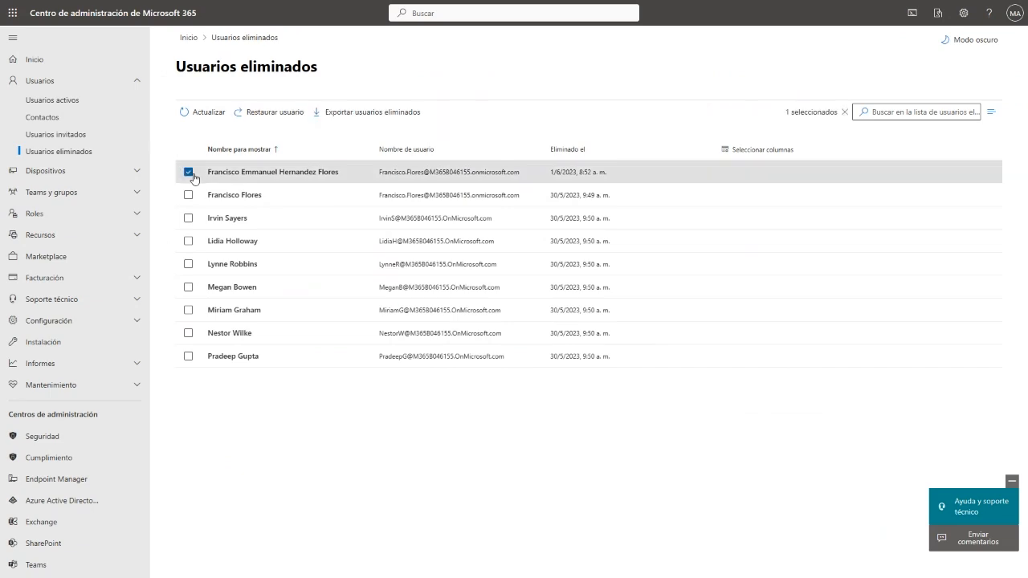
left_click(278, 120)
left_click(753, 562)
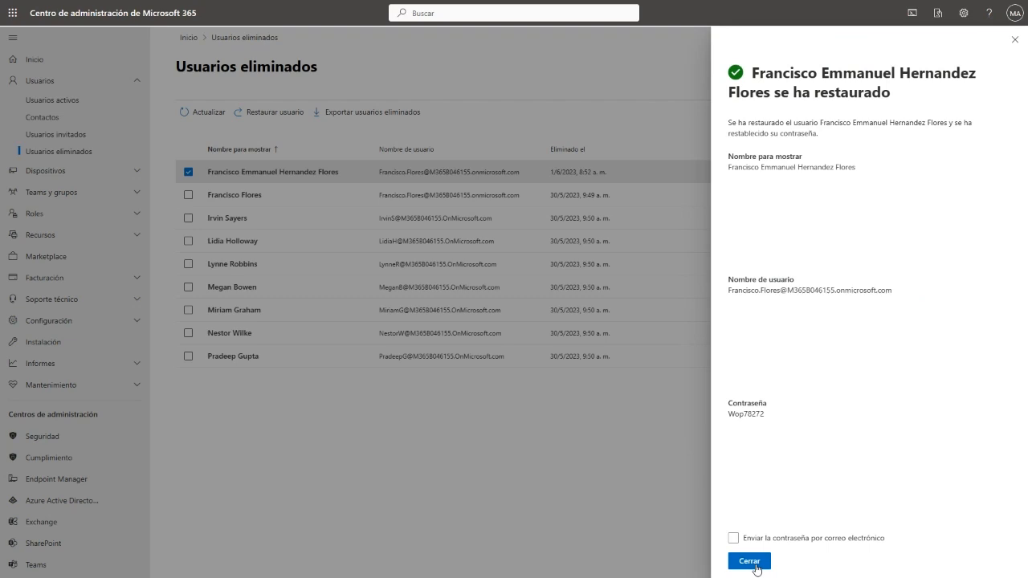
left_click(756, 567)
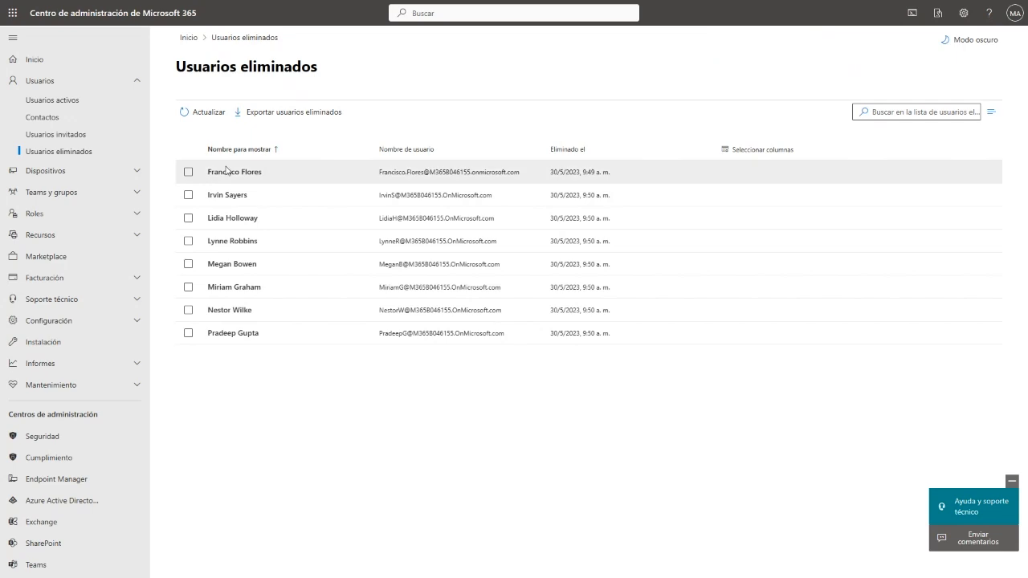
left_click(86, 134)
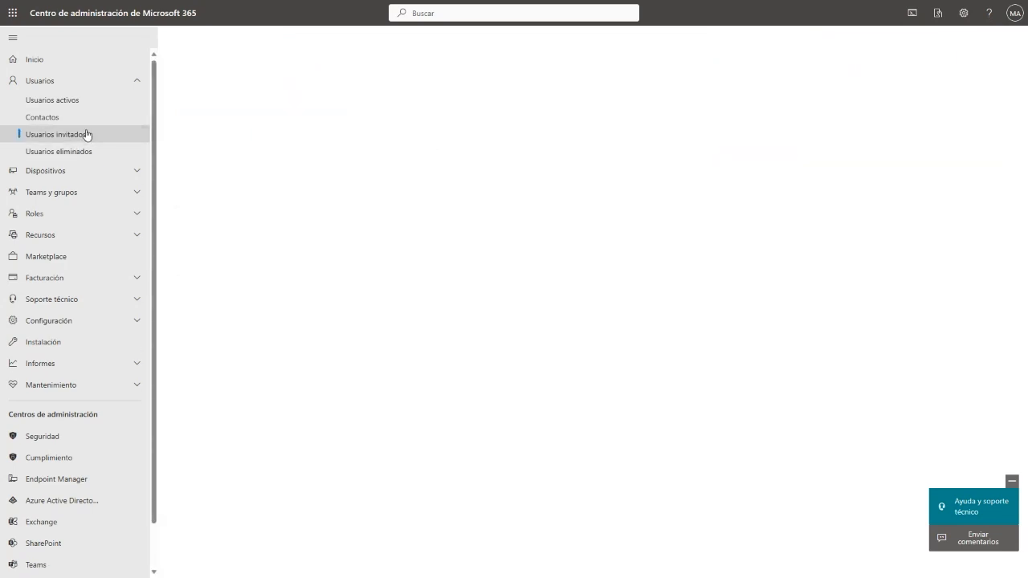
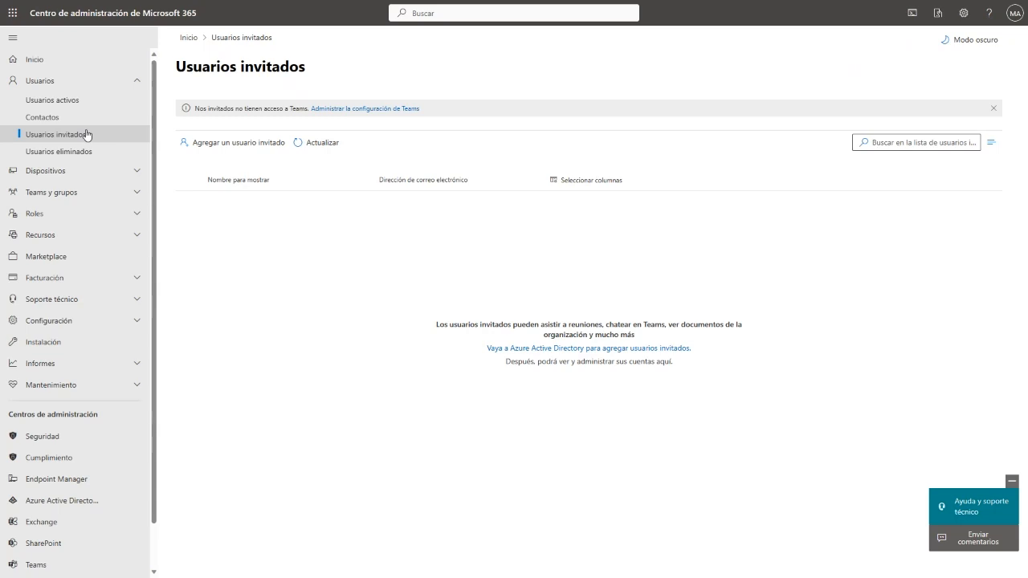
- Collapse Usuarios and open Configuración > Dominios to view the onmicrosoft.com and contoso.com domains
left_click(135, 85)
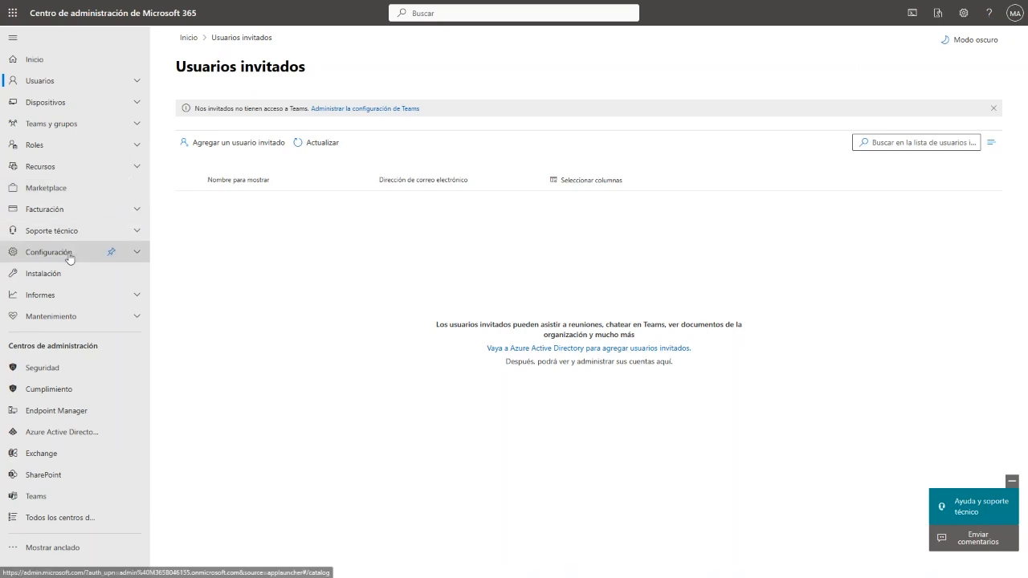
left_click(136, 260)
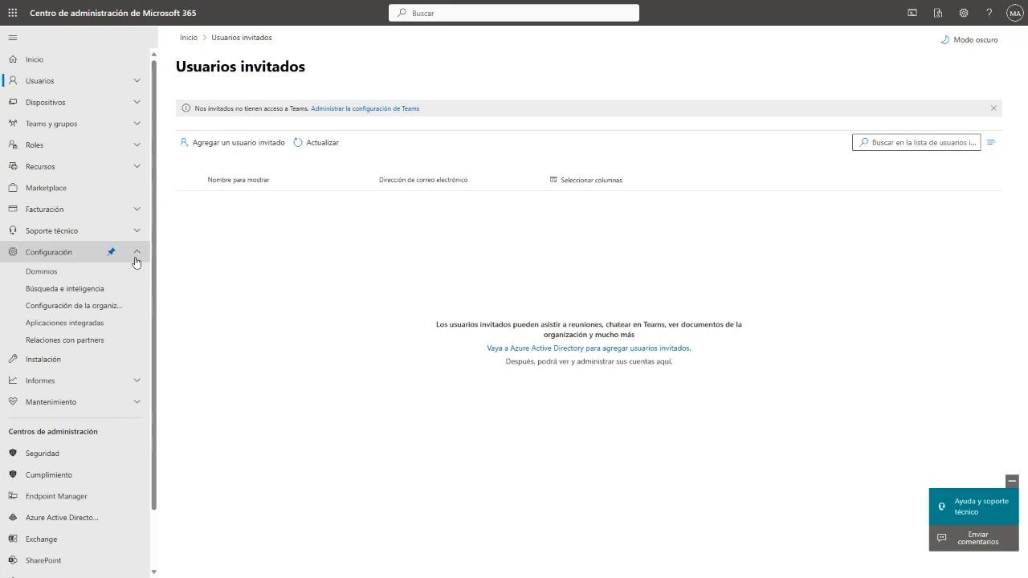
left_click(56, 279)
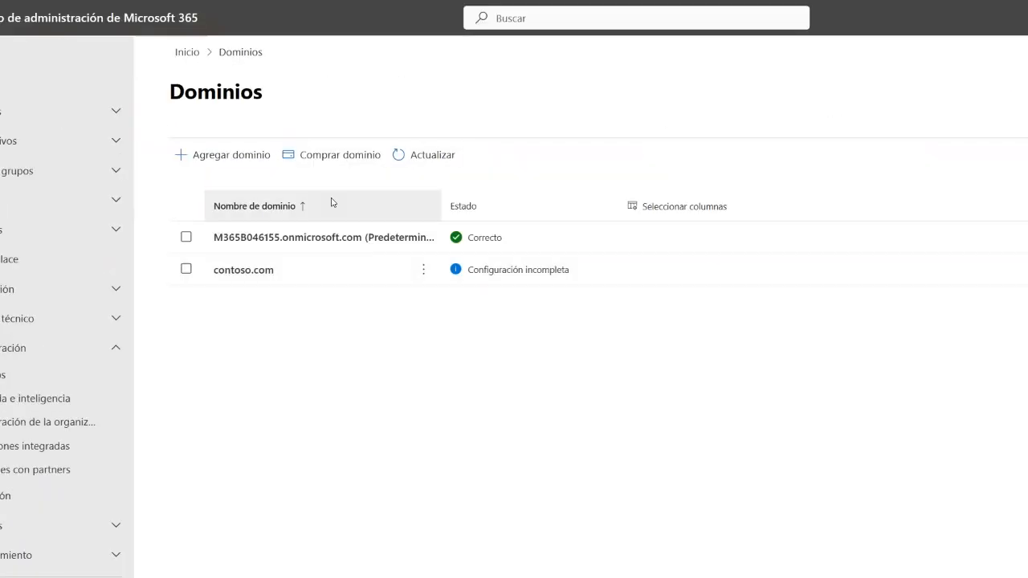
left_click(224, 158)
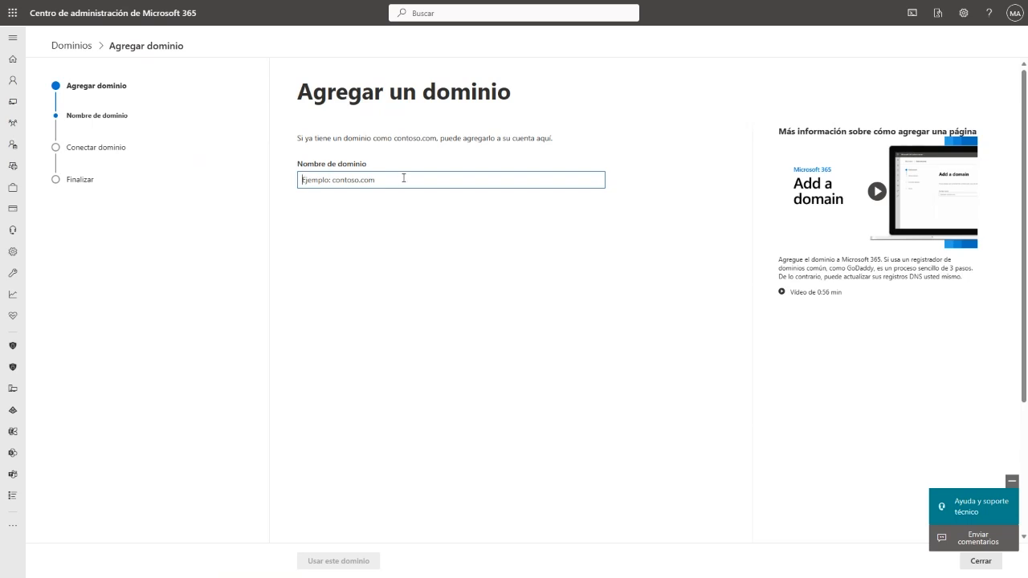
type("flexi")
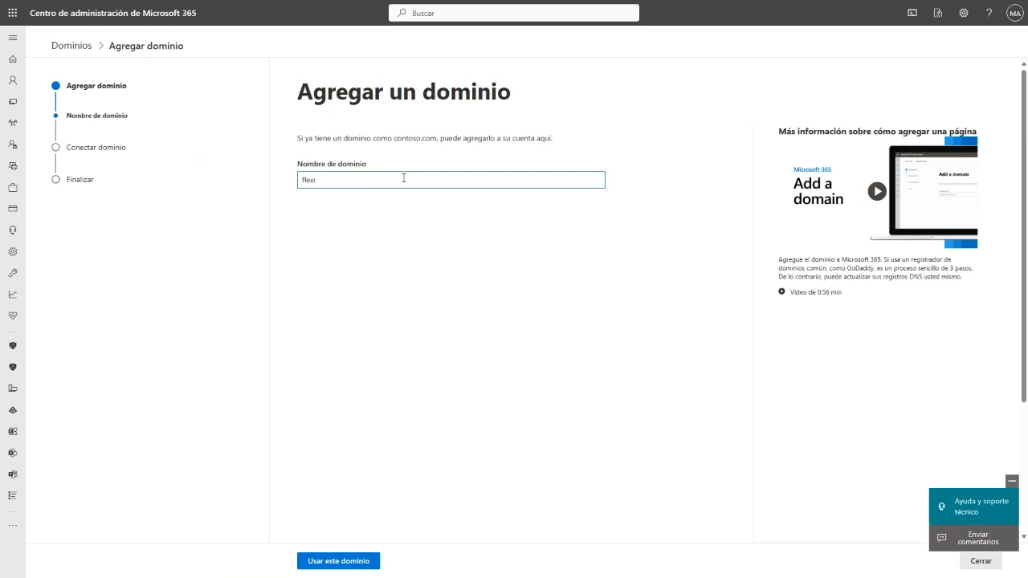
left_click(341, 561)
left_click(877, 192)
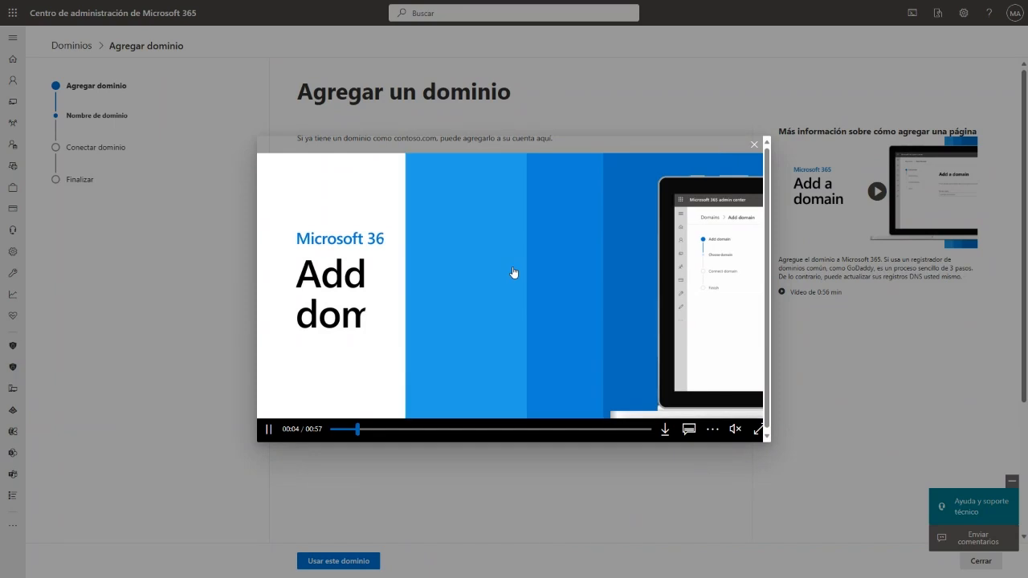
left_click(757, 146)
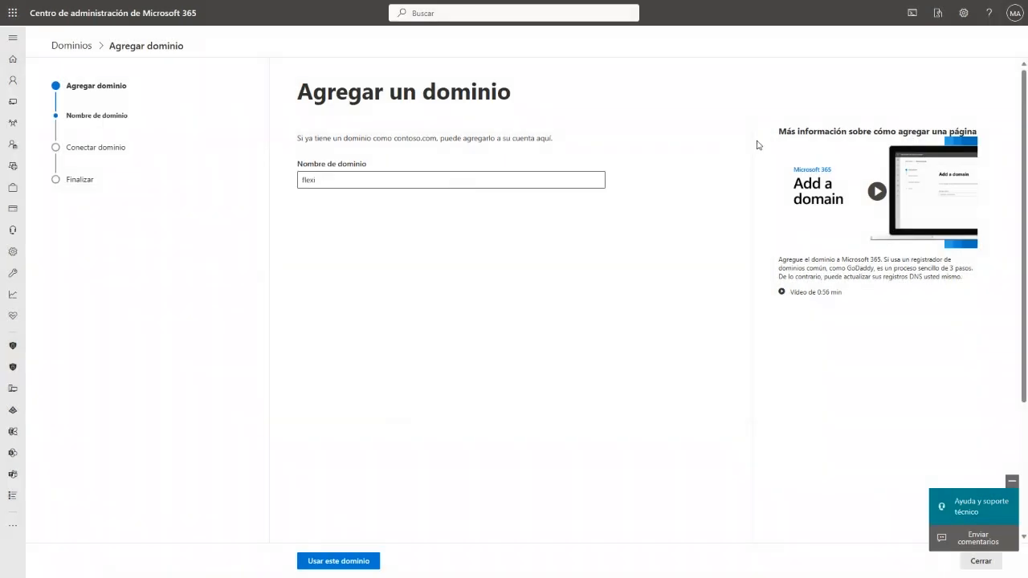
left_click(81, 55)
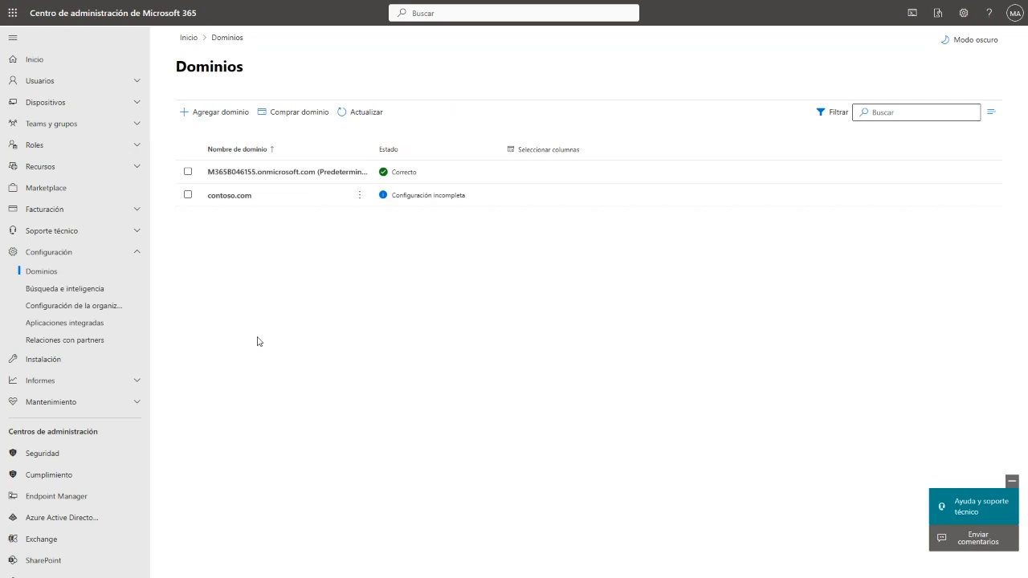
left_click(304, 116)
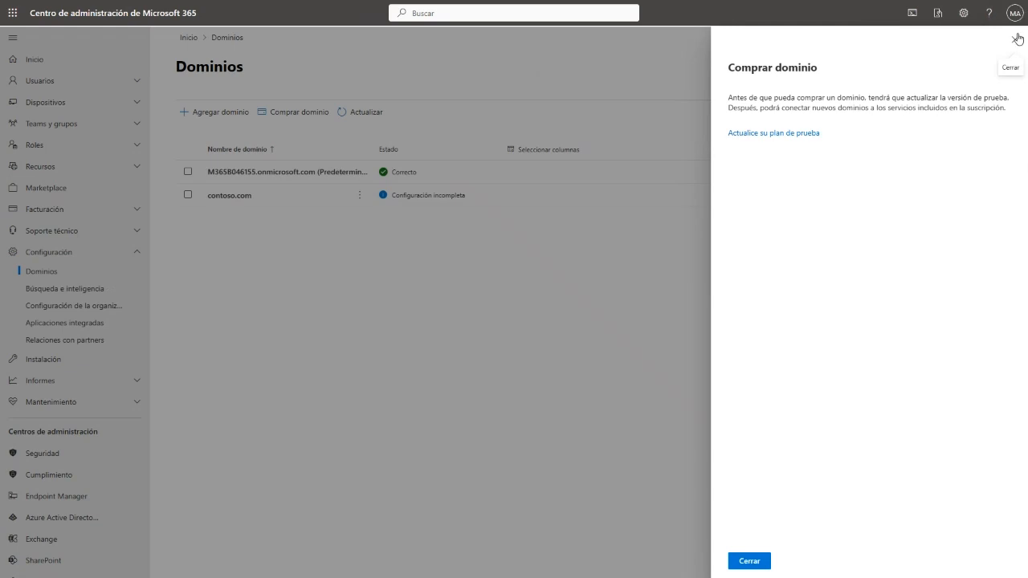
left_click(1006, 63)
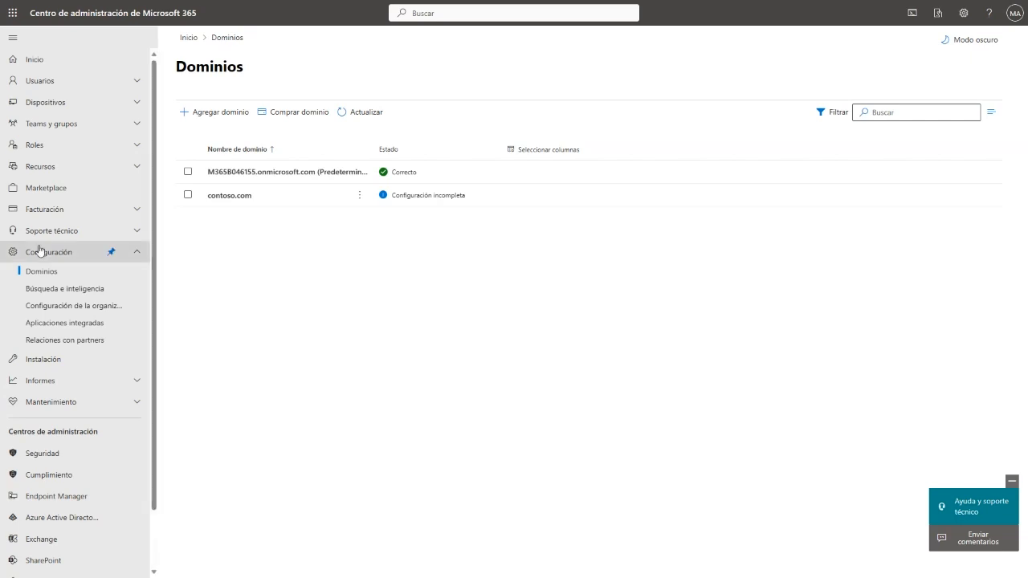
- Open Informes > Uso and review the OneDrive, SharePoint and Office activation usage charts
left_click(146, 254)
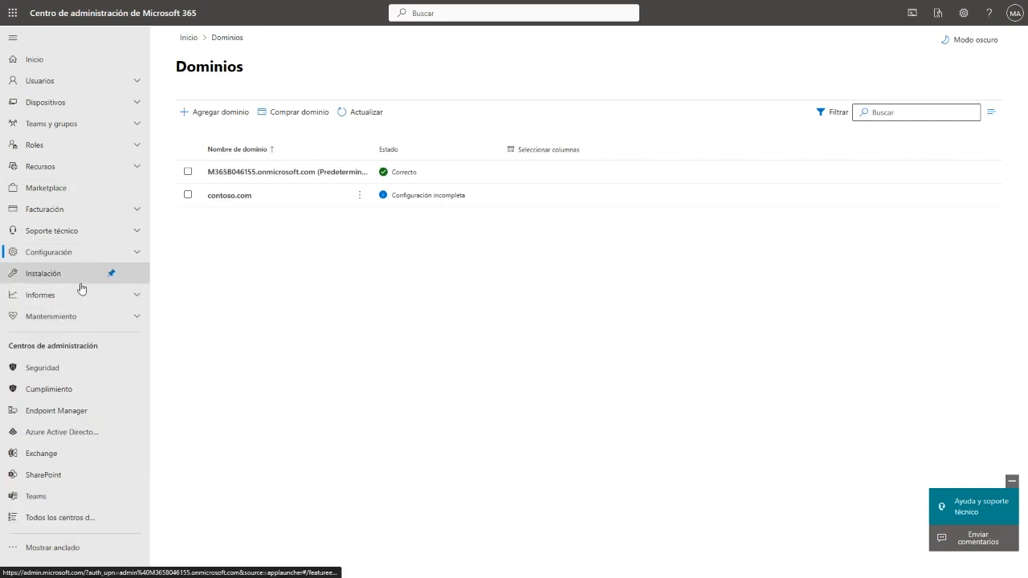
left_click(138, 295)
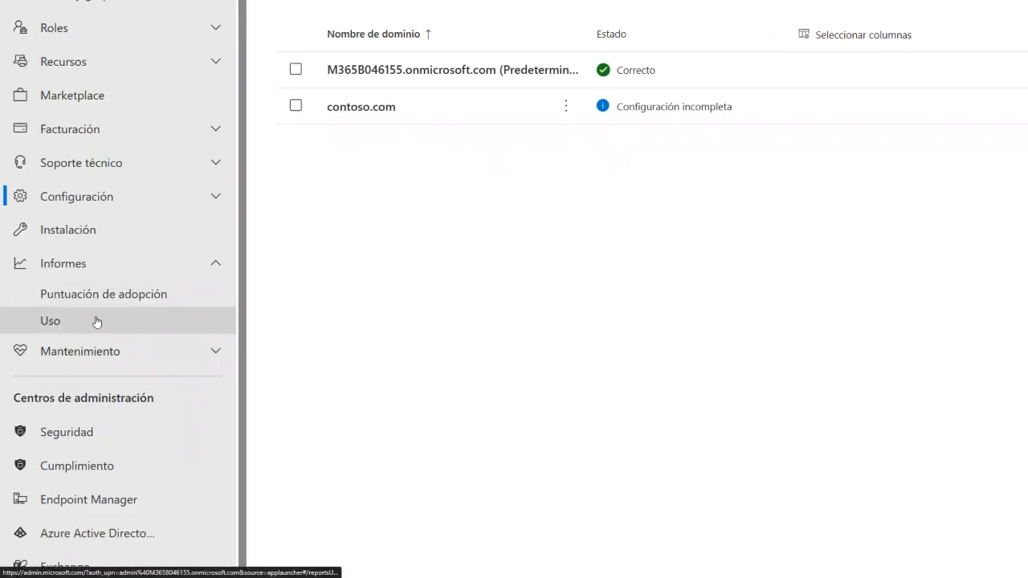
left_click(96, 321)
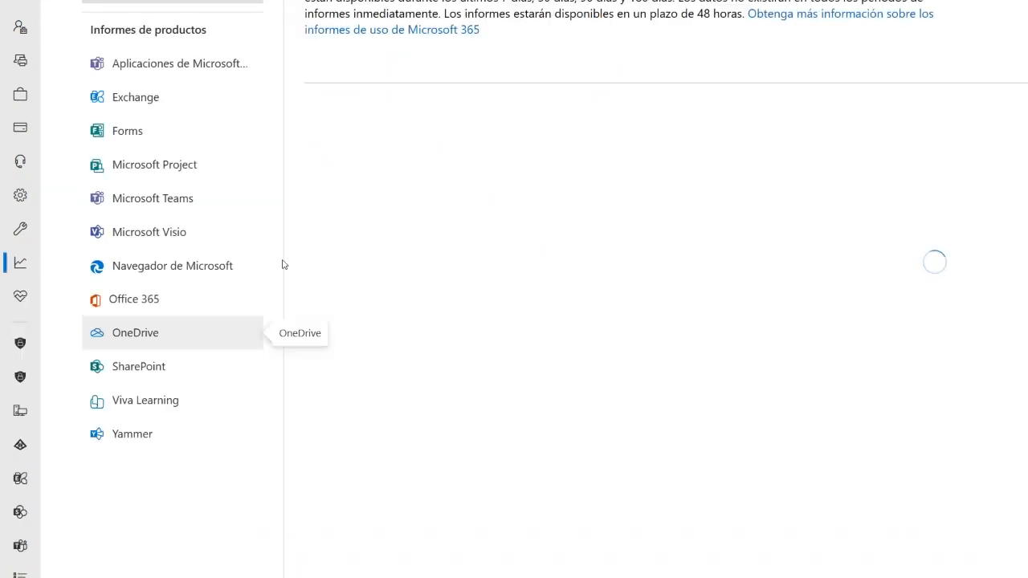
scroll(298, 329, "down", 1)
scroll(298, 328, "down", 5)
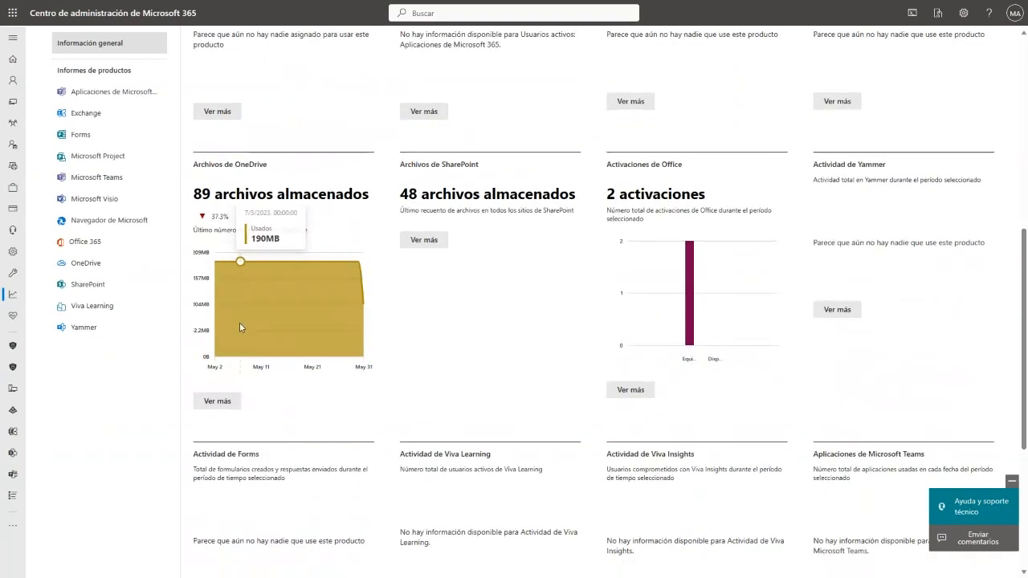
mouse_move(249, 304)
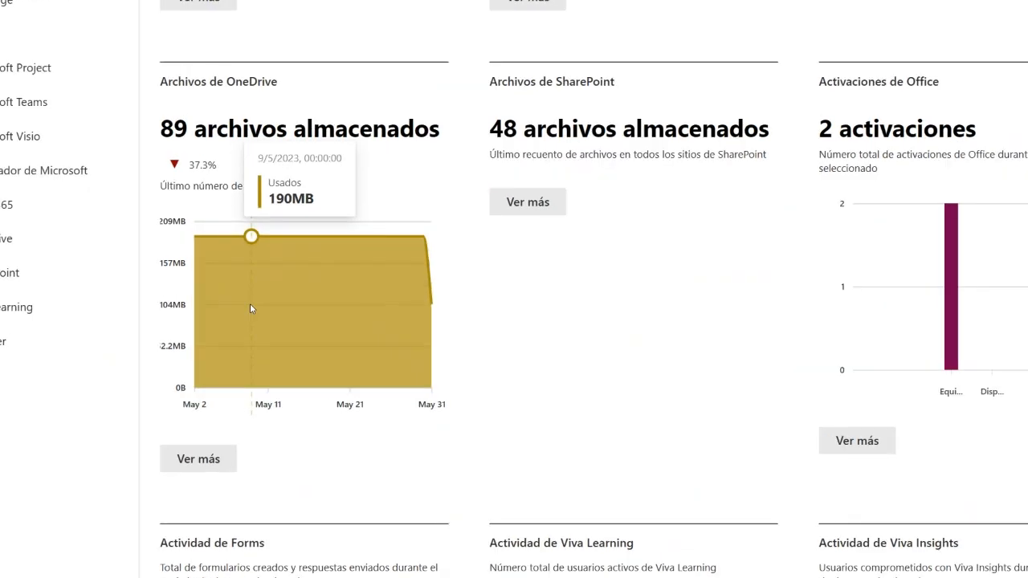
scroll(350, 451, "down", 1)
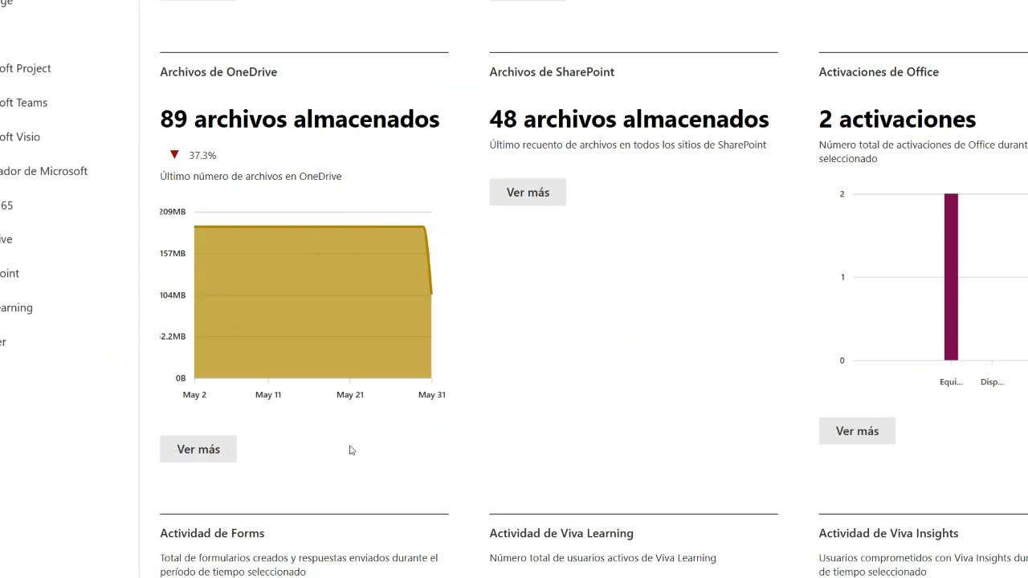
scroll(350, 450, "down", 1)
scroll(350, 450, "down", 1)
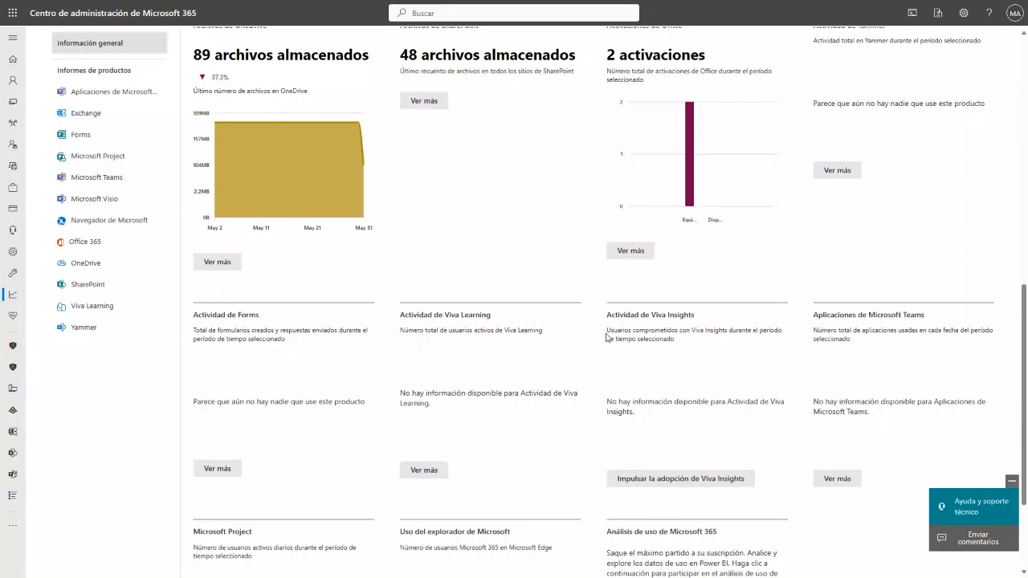
scroll(608, 337, "up", 2)
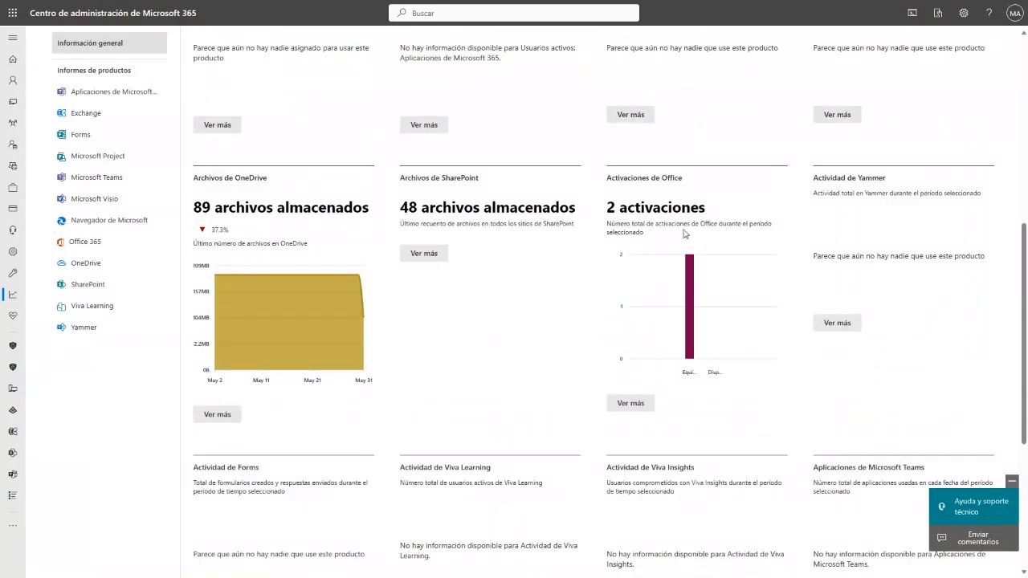
mouse_move(692, 310)
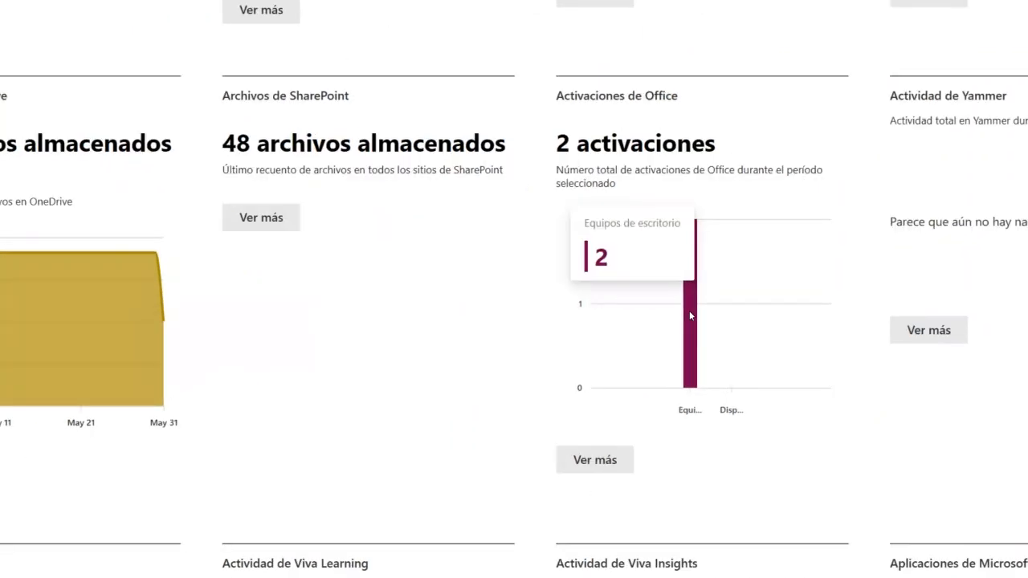
left_click(630, 418)
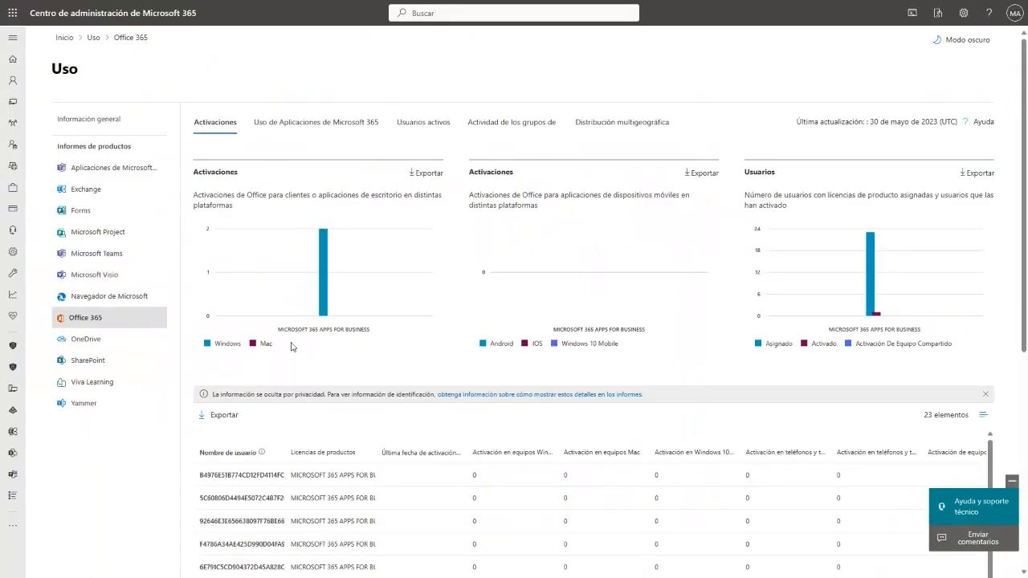
scroll(375, 391, "down", 3)
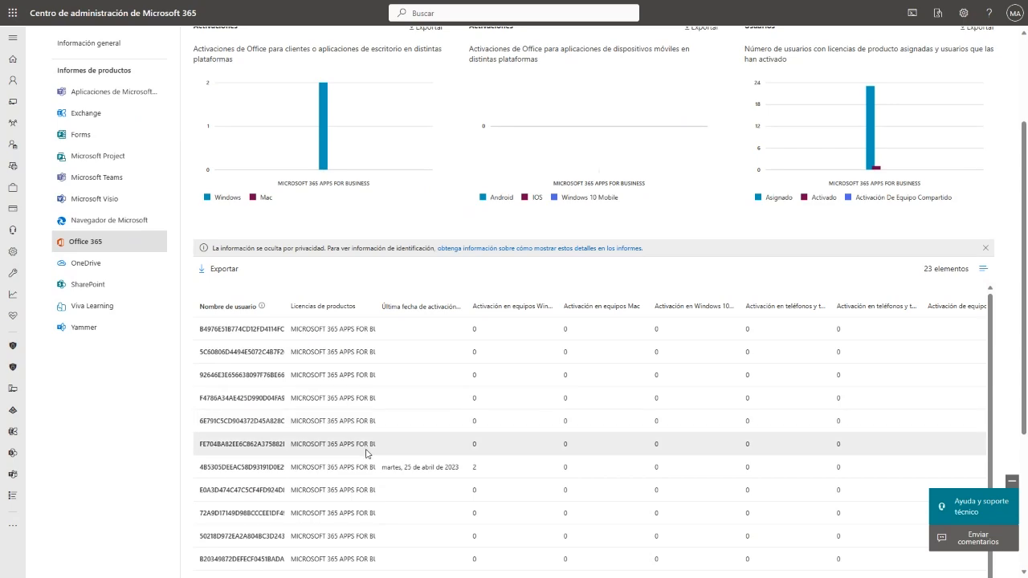
scroll(269, 461, "up", 2)
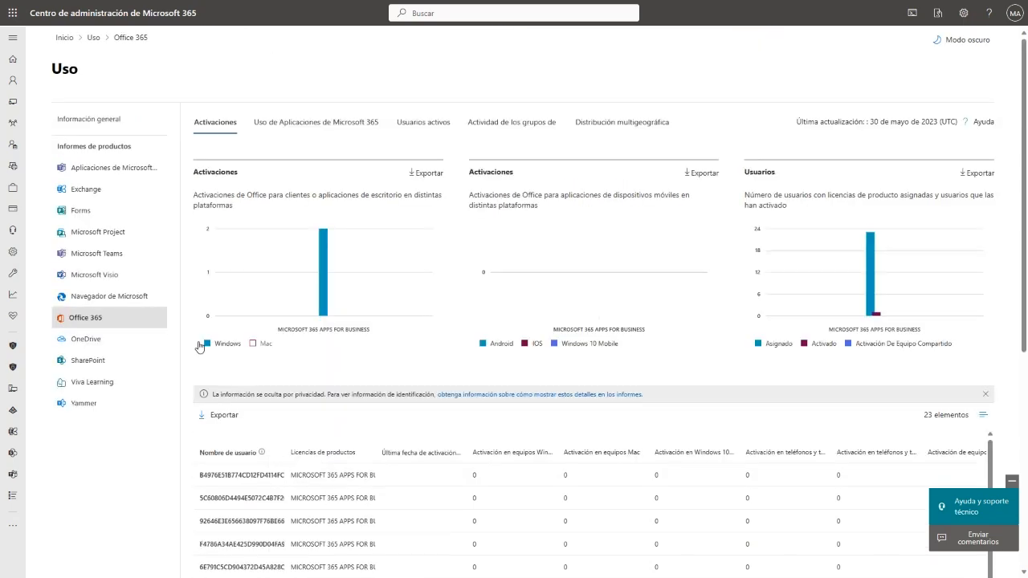
left_click(94, 40)
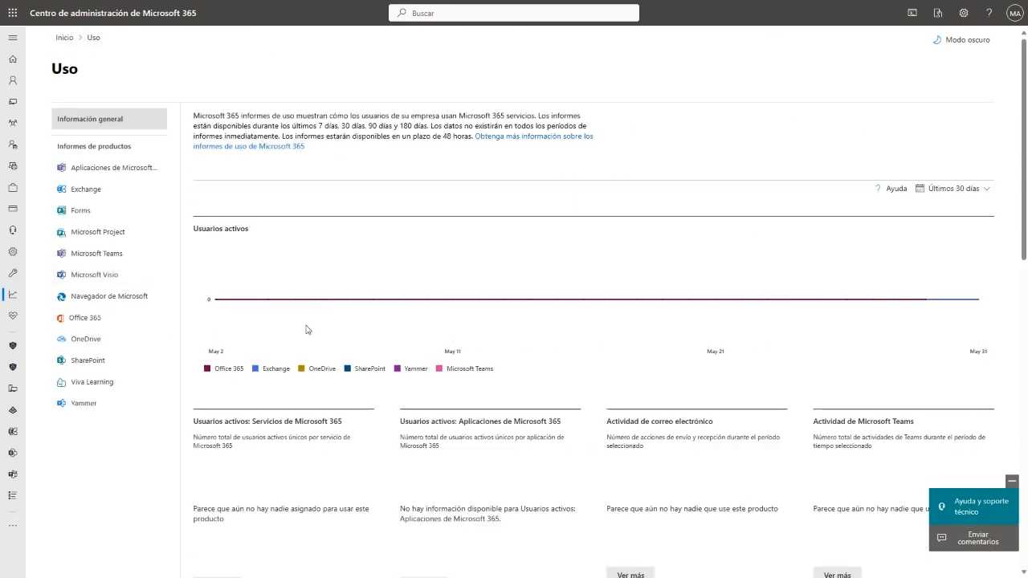
scroll(306, 329, "down", 1)
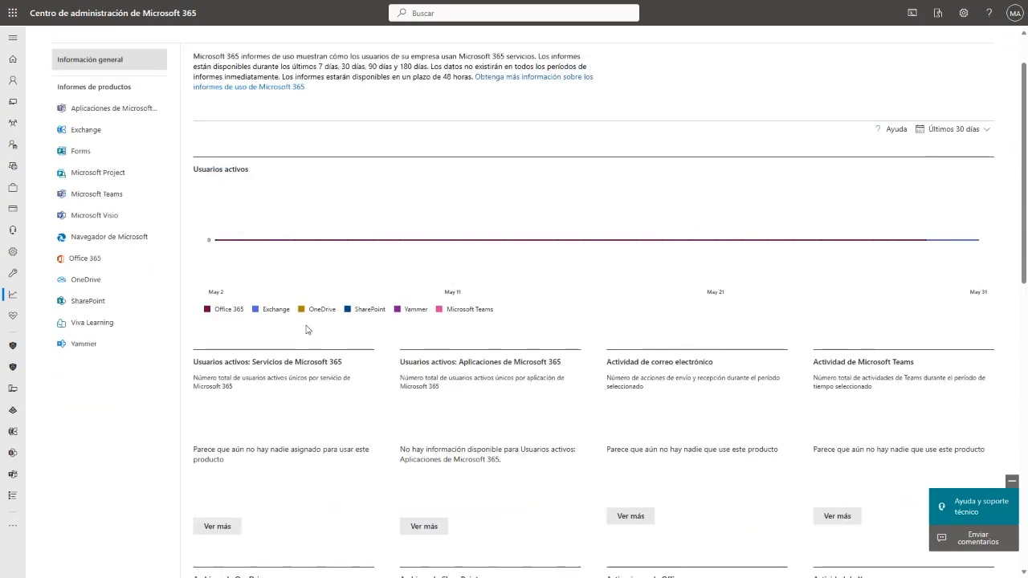
scroll(306, 329, "up", 1)
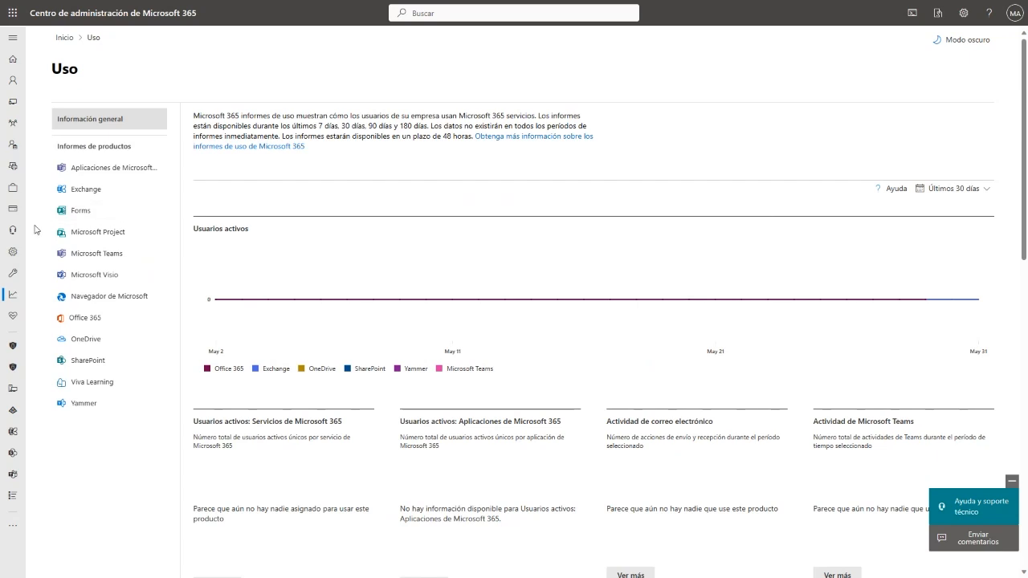
- Return to the admin center home and launch the Teams admin center from the full navigation
left_click(55, 37)
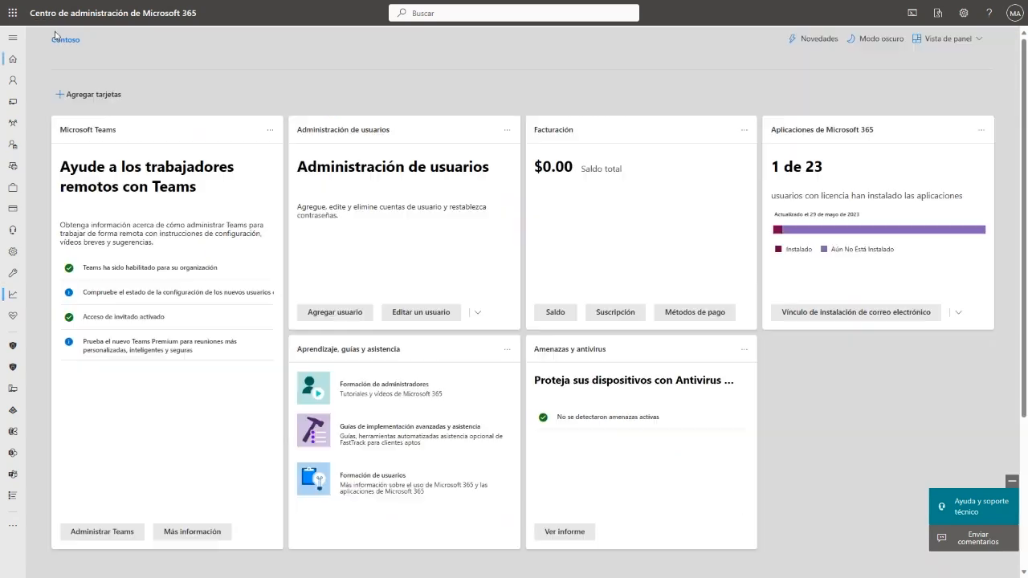
left_click(13, 40)
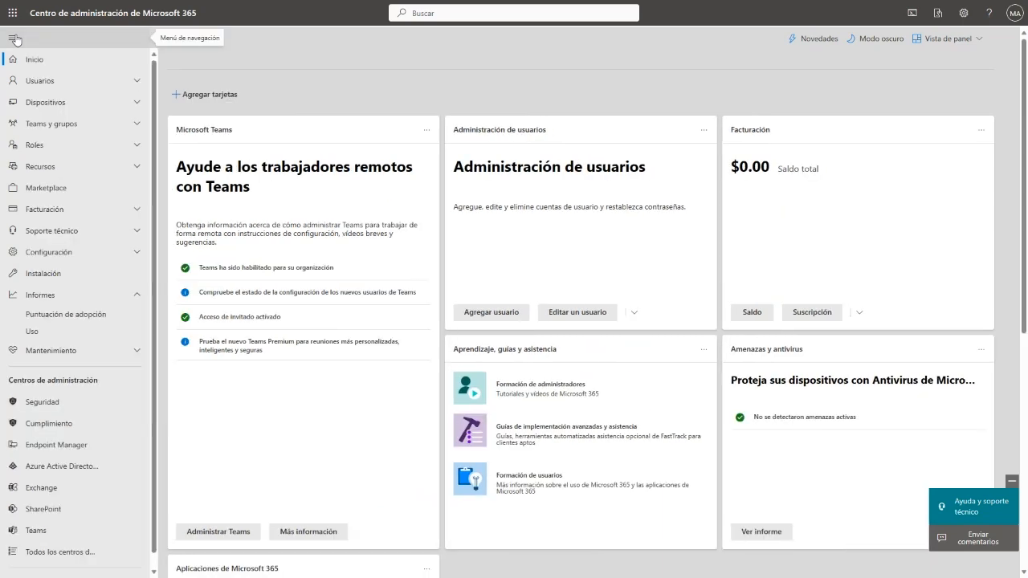
scroll(62, 393, "down", 1)
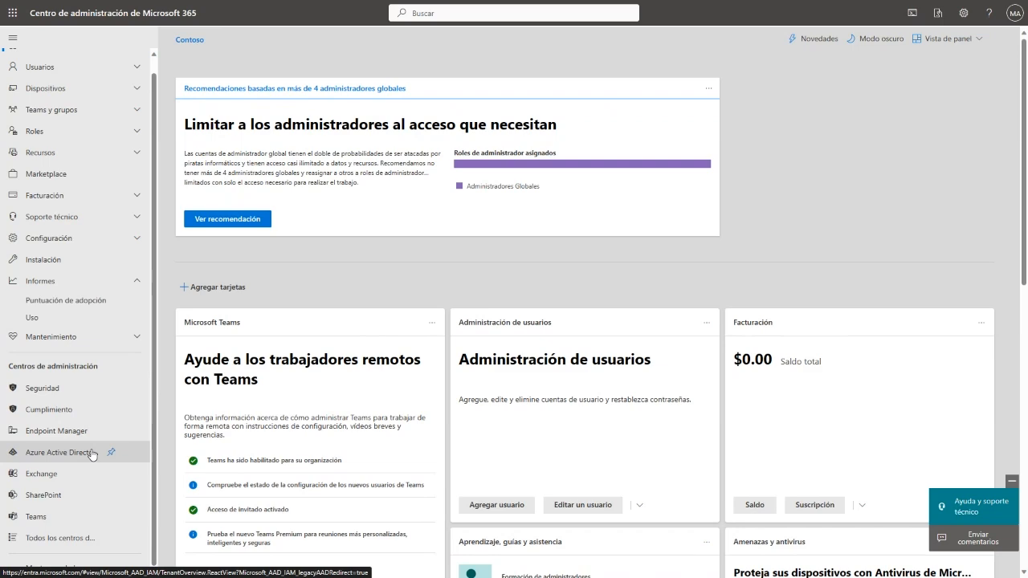
left_click(70, 516)
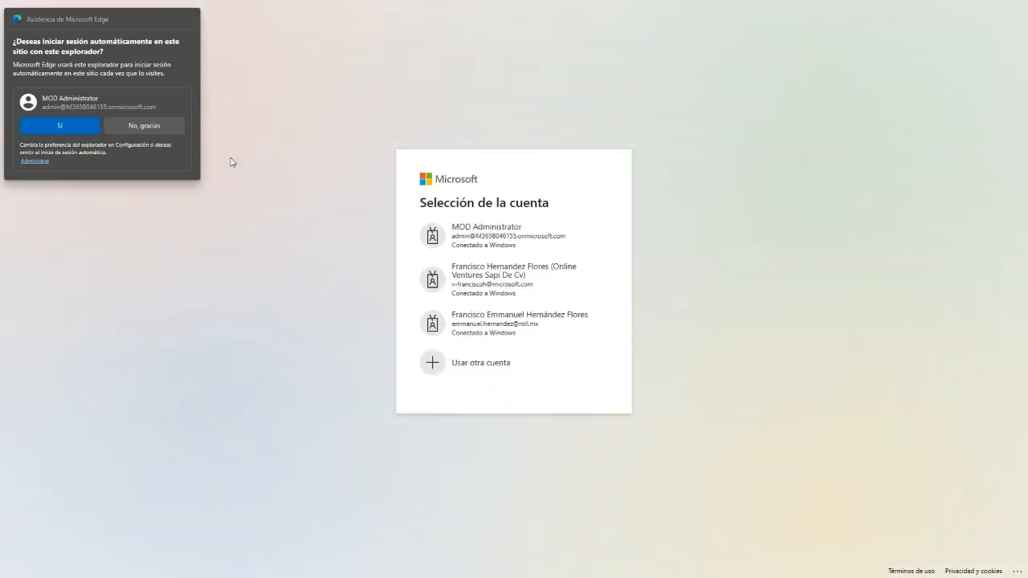
- Sign in as the administrator, decline page translation, and browse the Equipos and Dispositivos de Teams menus
left_click(522, 233)
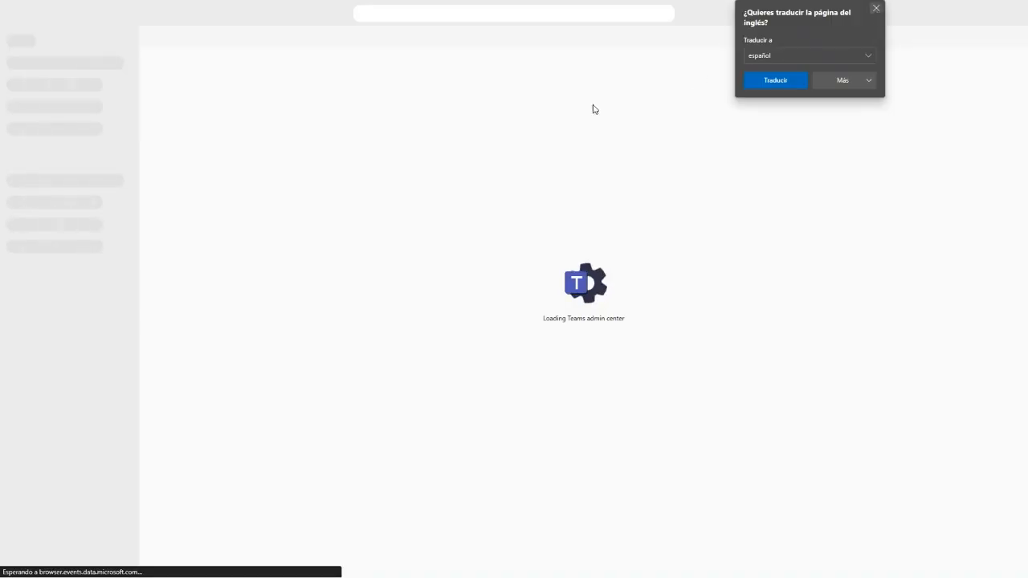
left_click(875, 9)
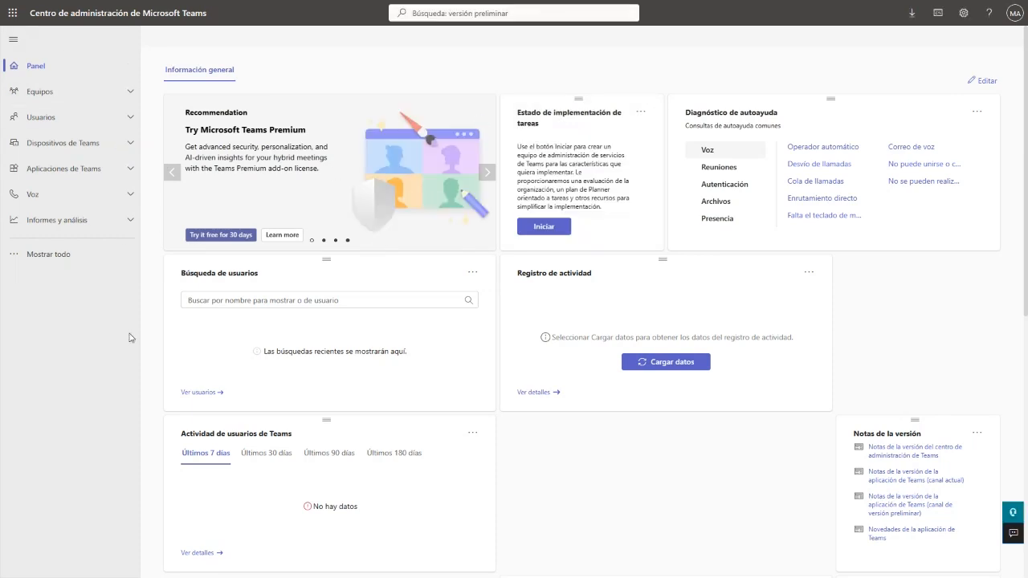
left_click(129, 100)
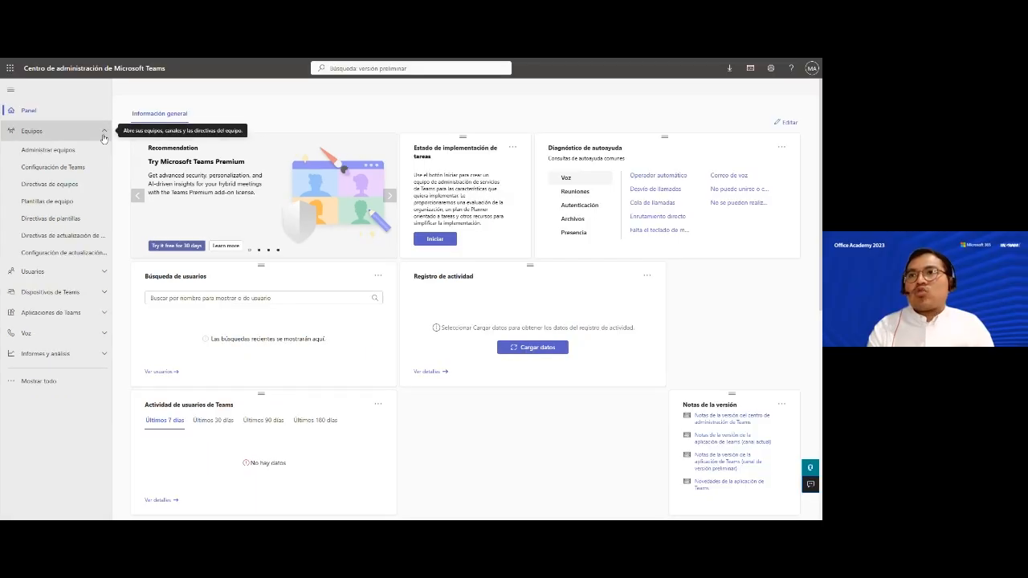
left_click(103, 134)
left_click(68, 181)
left_click(72, 180)
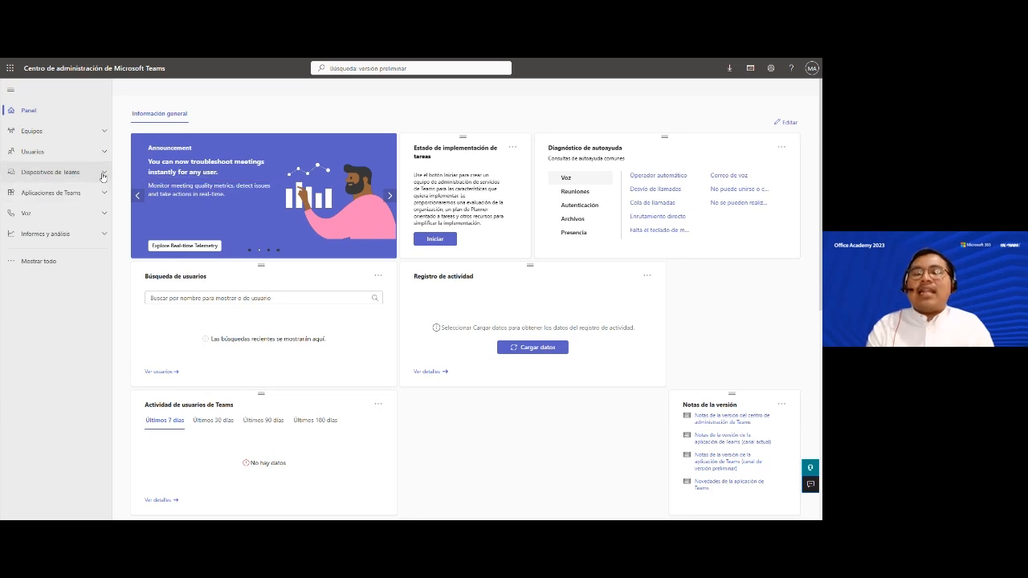
mouse_move(256, 62)
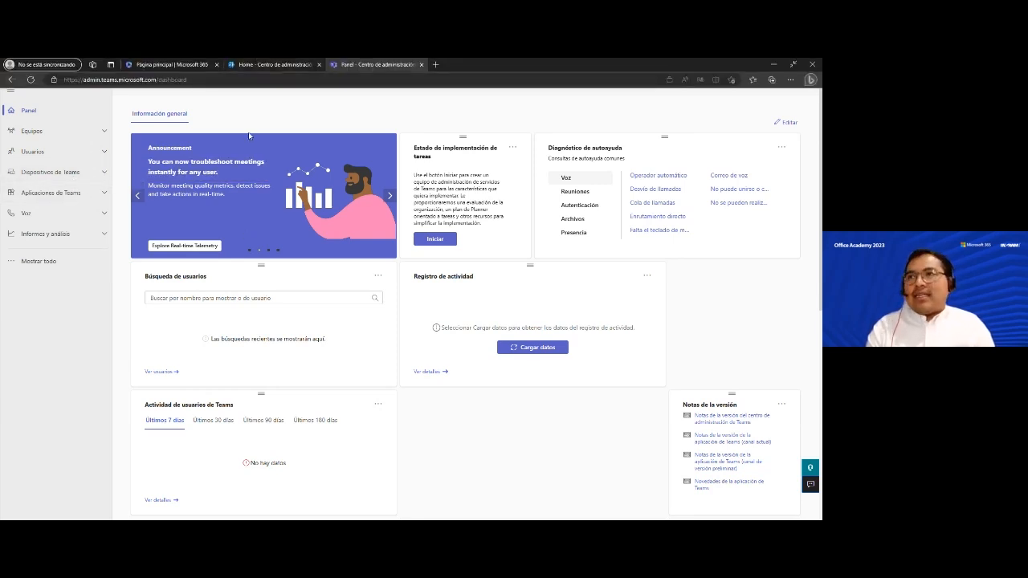
- Switch back to the Microsoft 365 admin center tab and expand Soporte técnico in the navigation
left_click(236, 61)
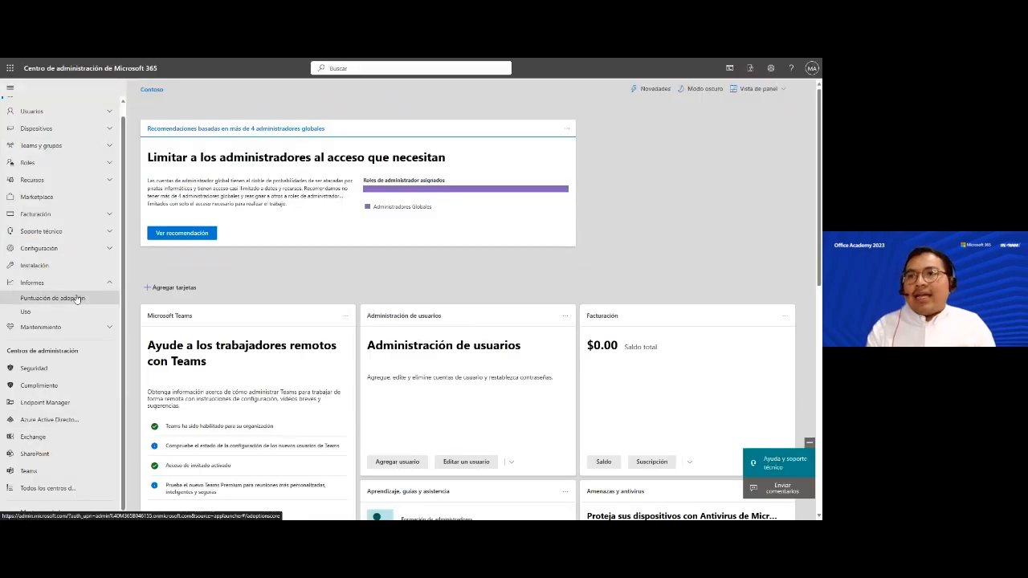
scroll(76, 298, "up", 1)
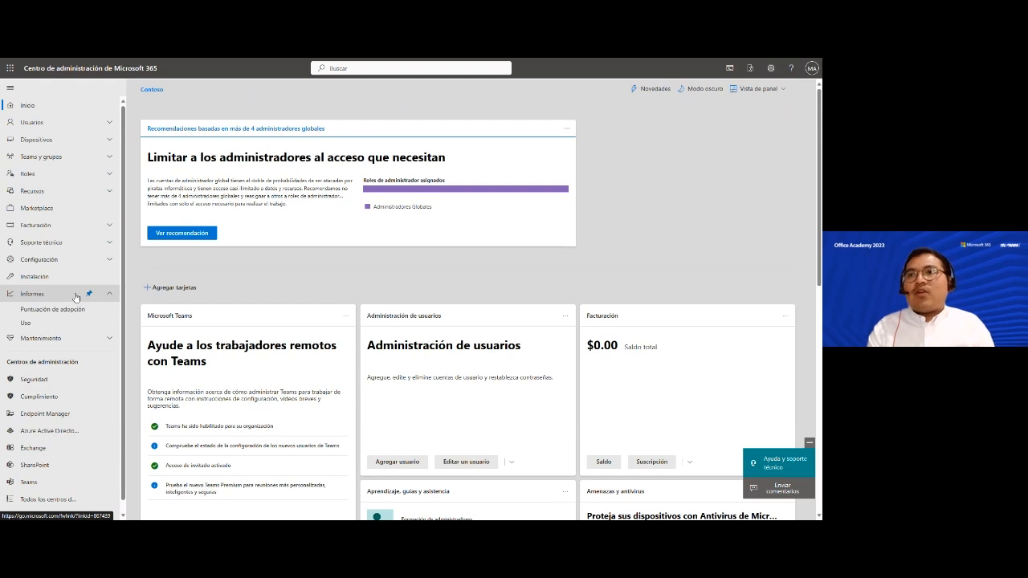
left_click(110, 242)
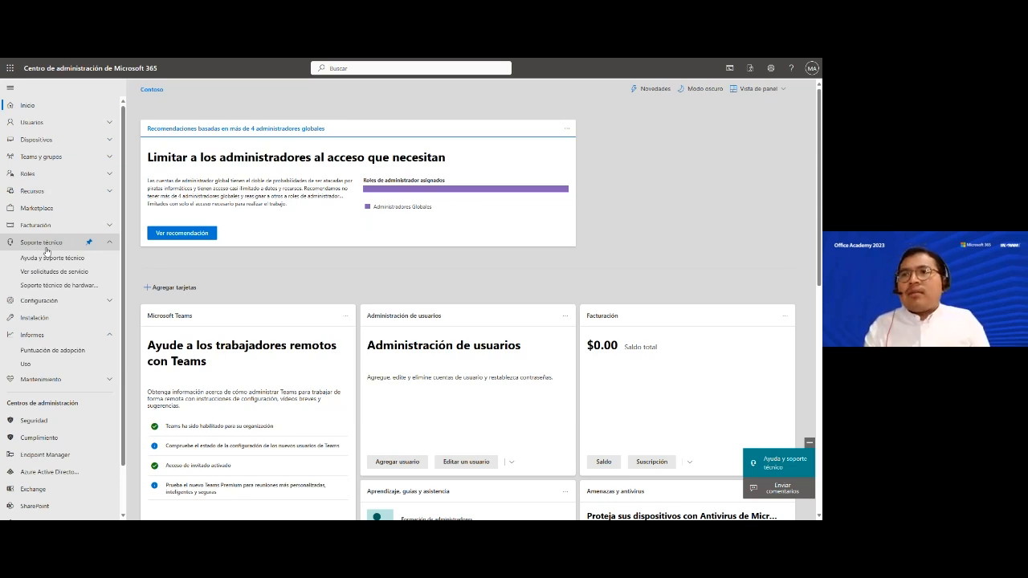
- Open the Ayuda y soporte técnico panel from Soporte técnico, close it, then reopen it
left_click(46, 248)
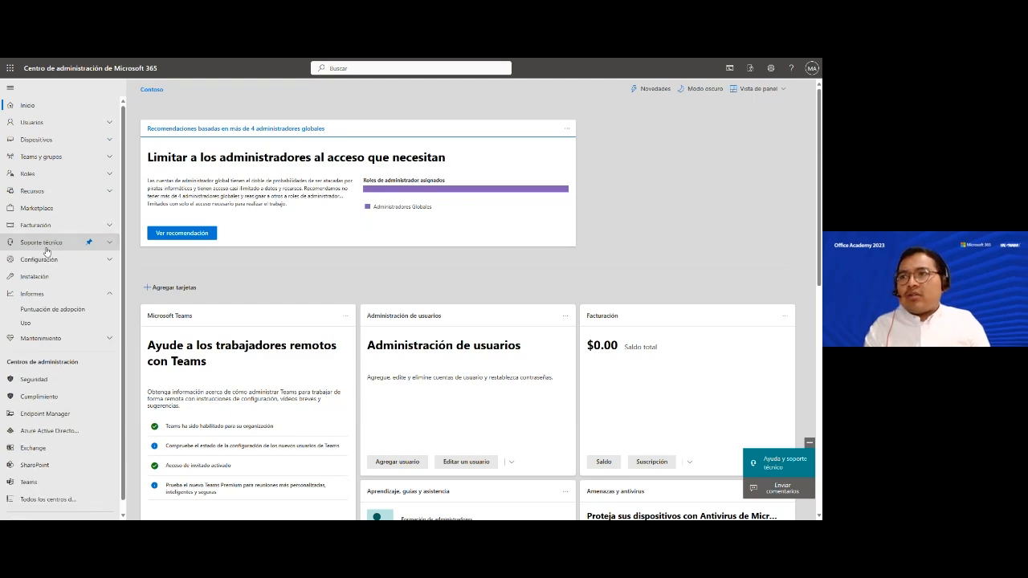
left_click(45, 249)
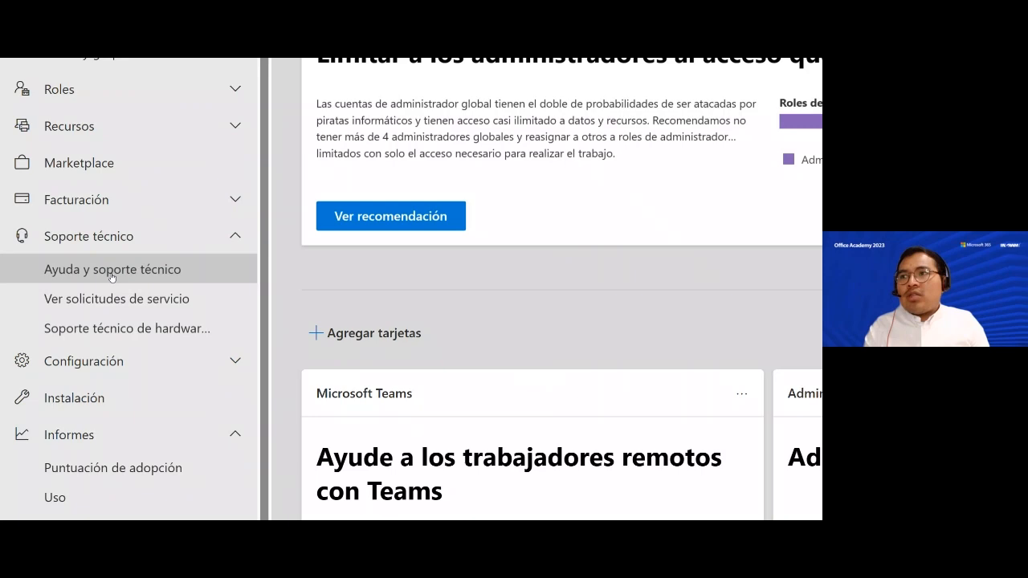
left_click(111, 273)
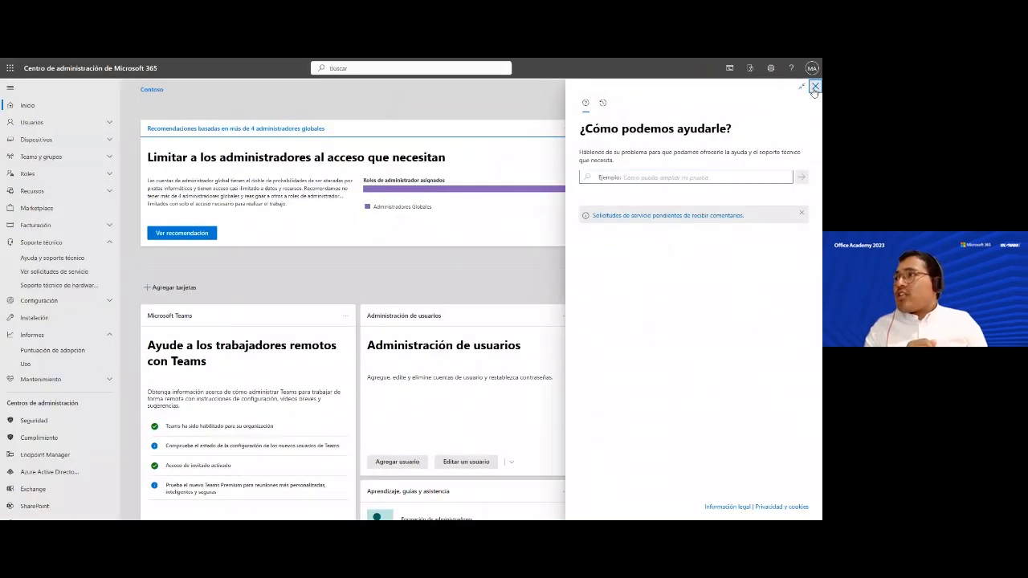
left_click(815, 87)
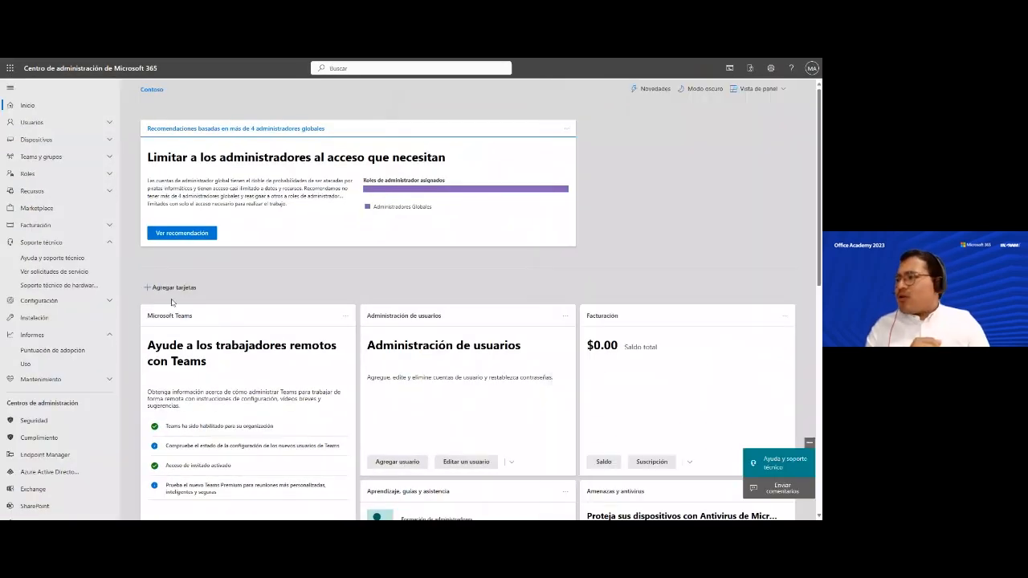
left_click(783, 465)
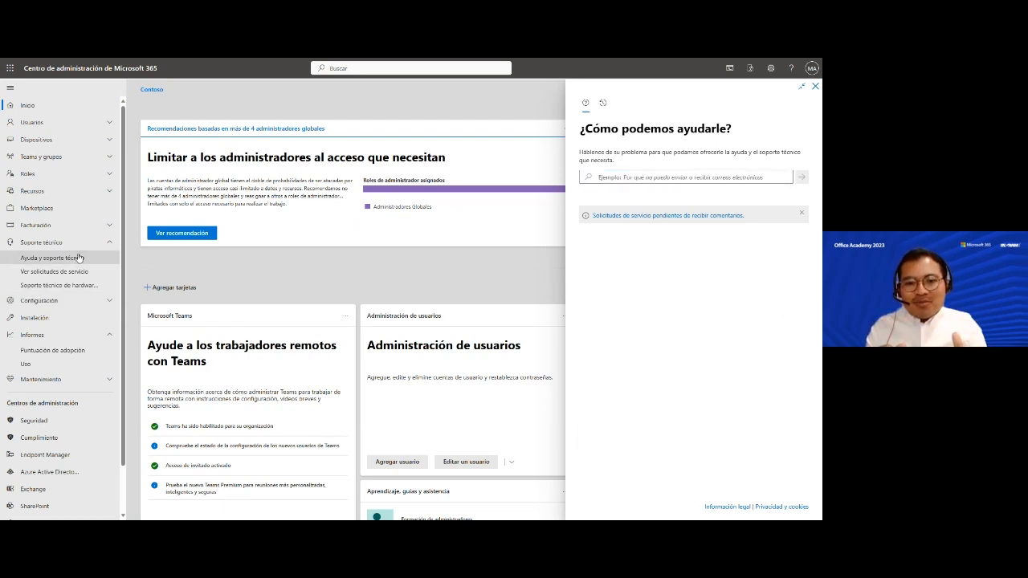
- Search help for 'Cómo agrego' and select the suggestion '¿Cómo agrego un dominio?'
left_click(637, 180)
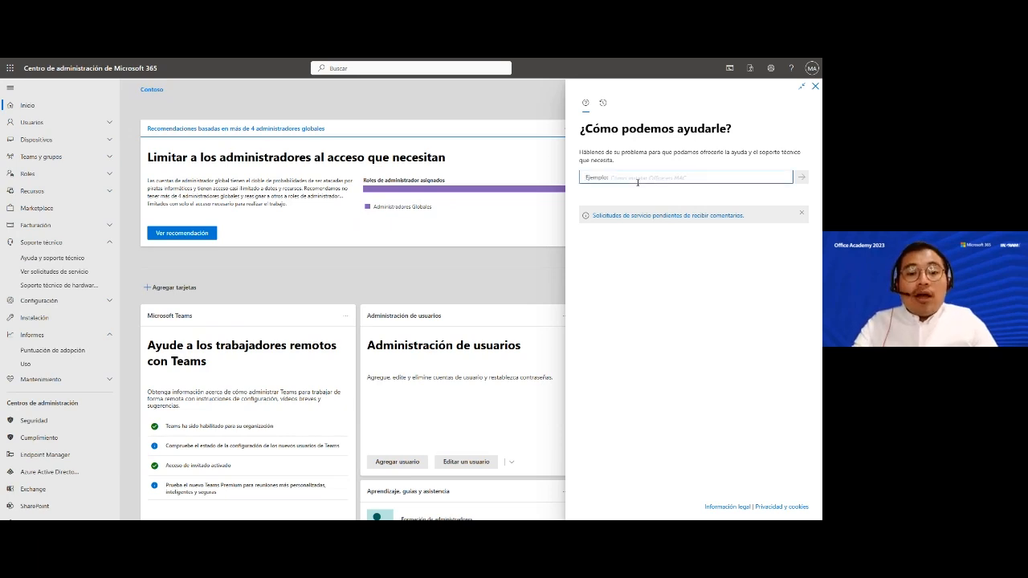
type("Cómo a")
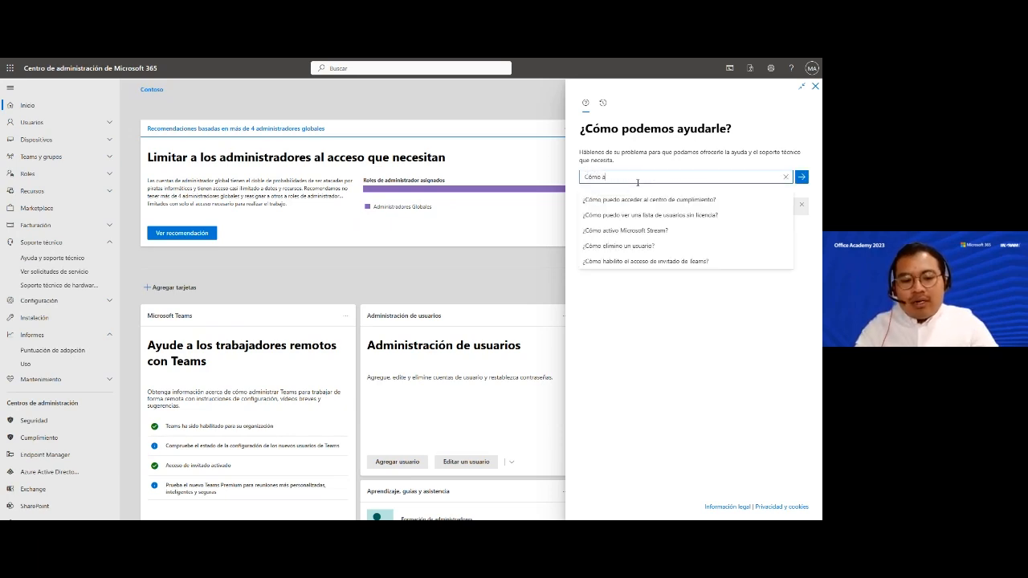
type("grego")
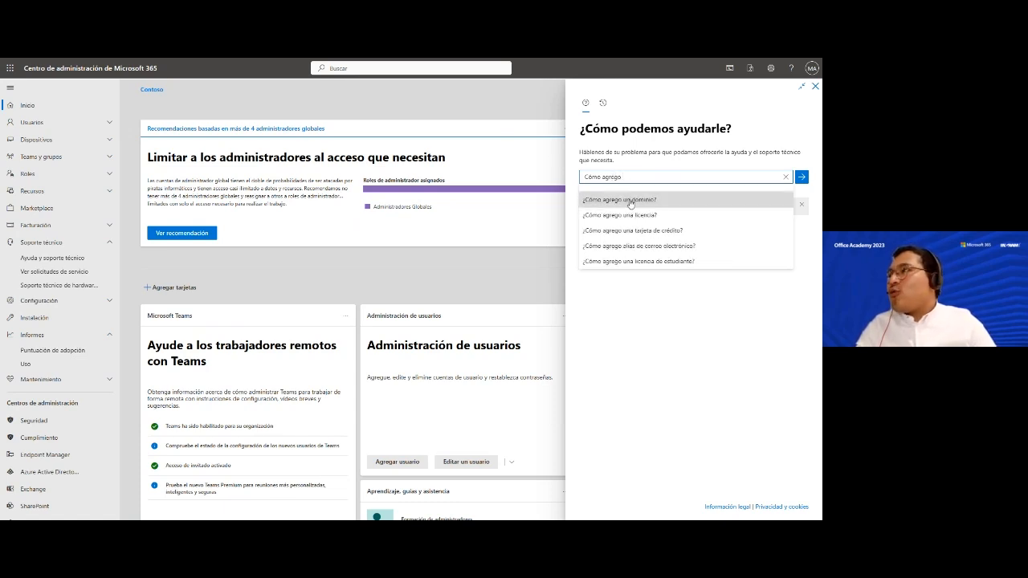
left_click(631, 201)
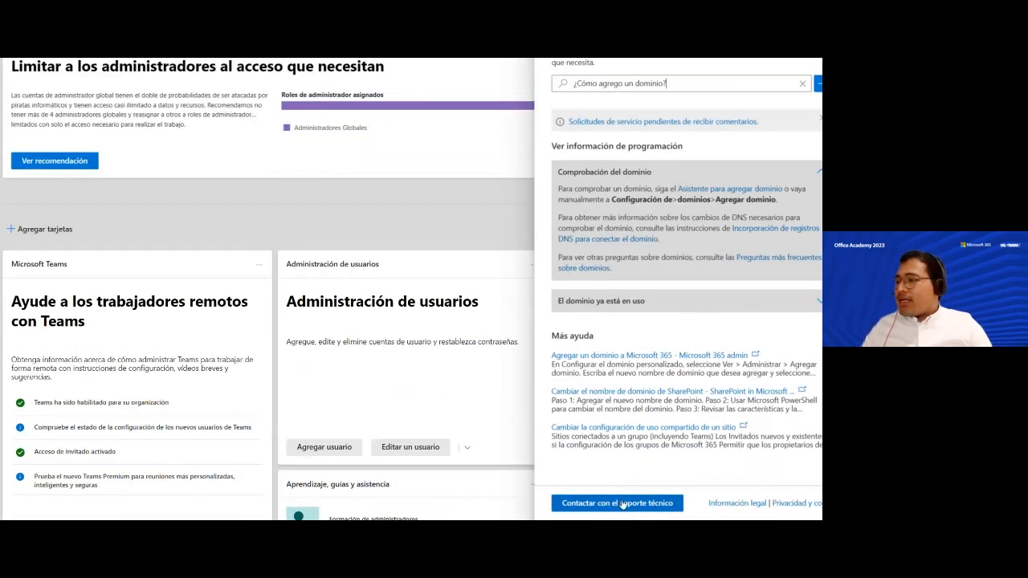
- Fill the support request with description 'Mi Descripción' and recording consent Sí, skipping the file attachment
left_click(623, 504)
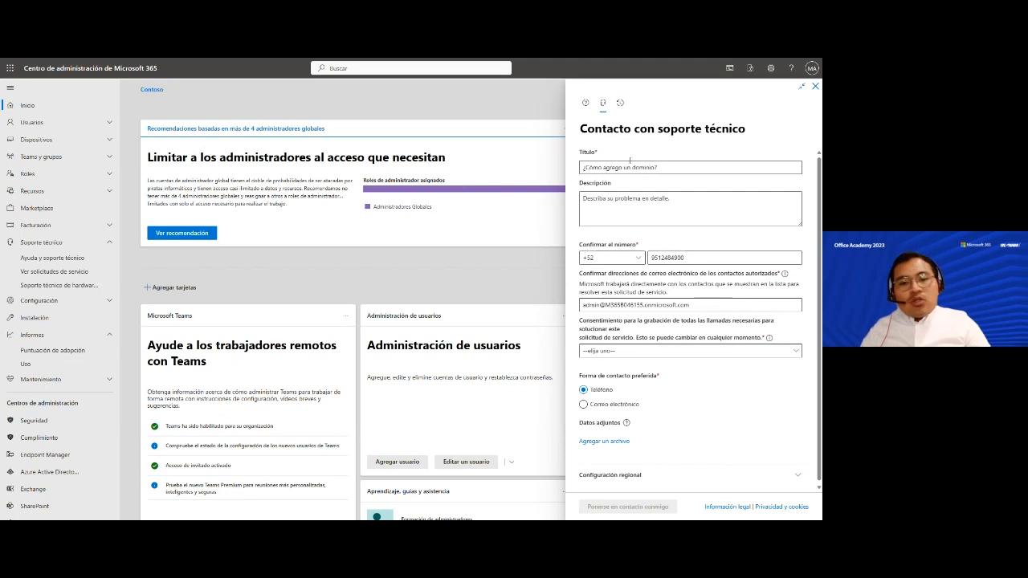
left_click(652, 206)
type("Mi Descripción")
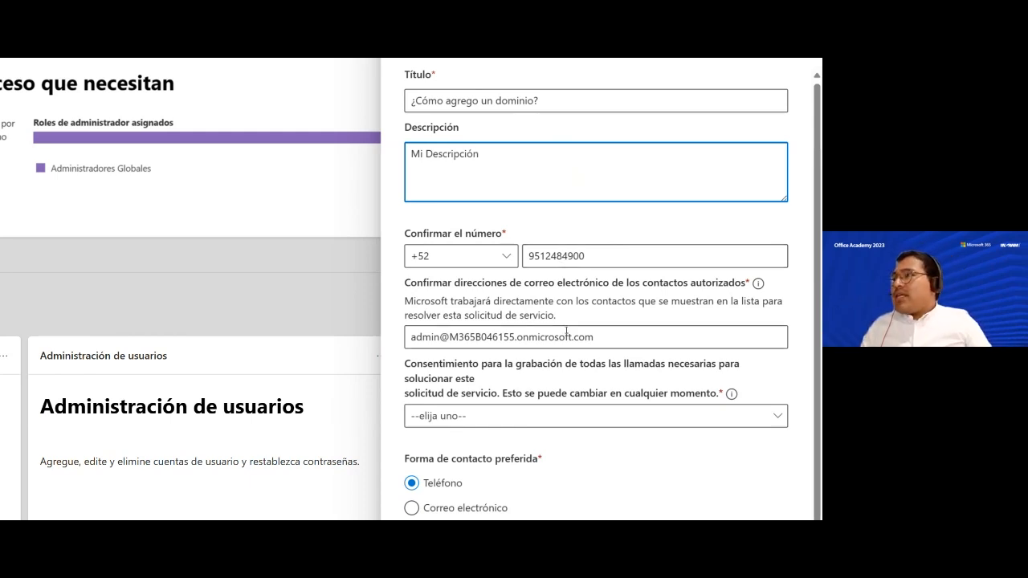
scroll(479, 294, "down", 1)
left_click(489, 413)
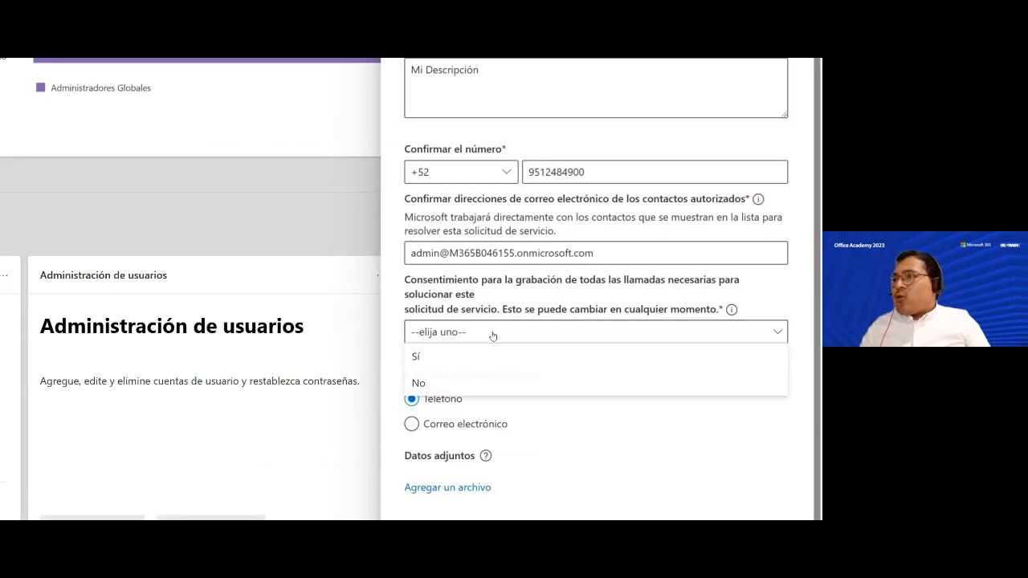
left_click(458, 364)
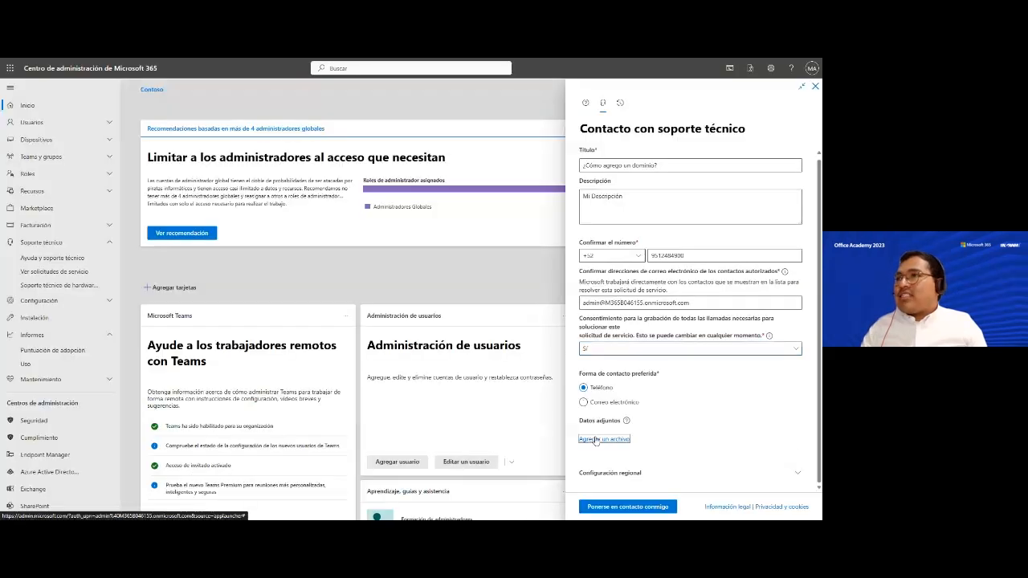
left_click(543, 402)
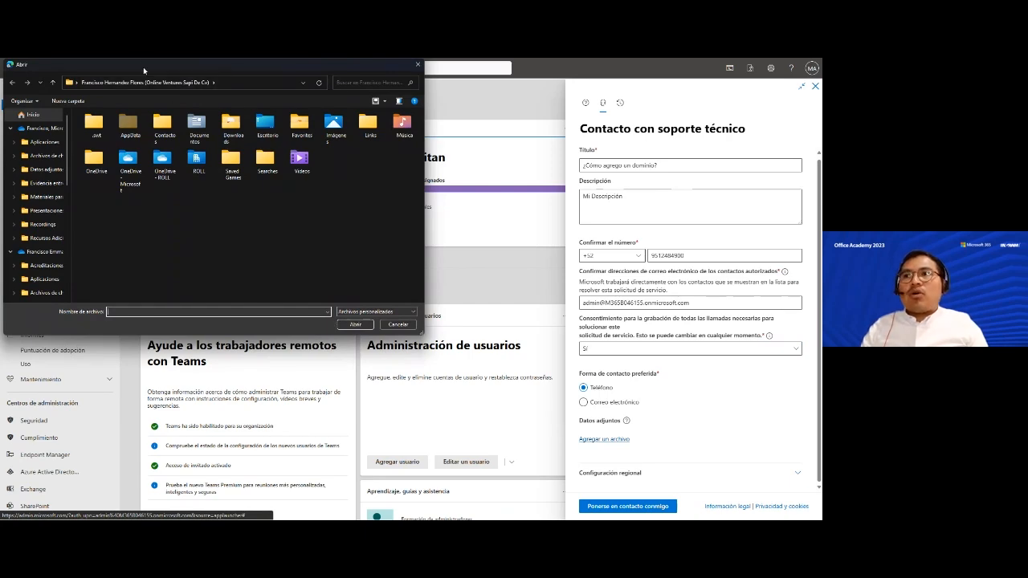
left_click_drag(143, 72, 237, 188)
left_click(533, 452)
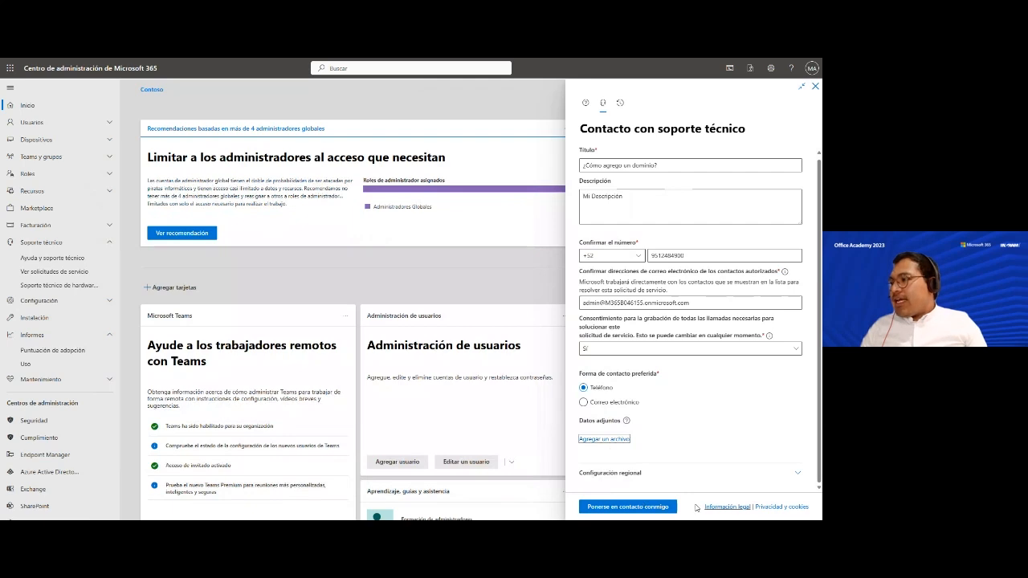
- Submit the '¿Cómo agrego un dominio?' request with Ponerse en contacto conmigo
left_click(643, 508)
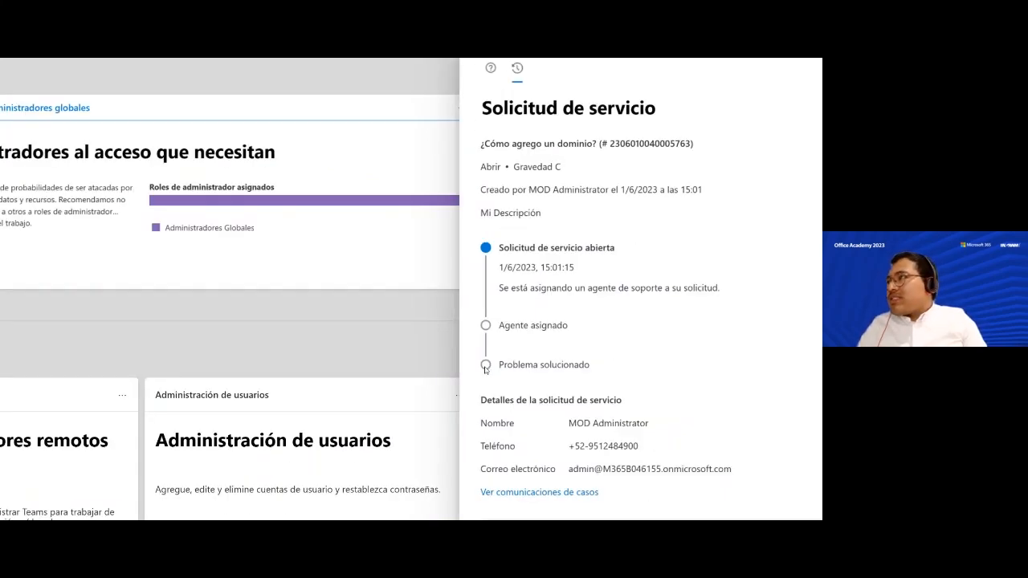
- Open the full service request history and view the '¿Cómo agregar mas licencias?' request details
left_click(546, 90)
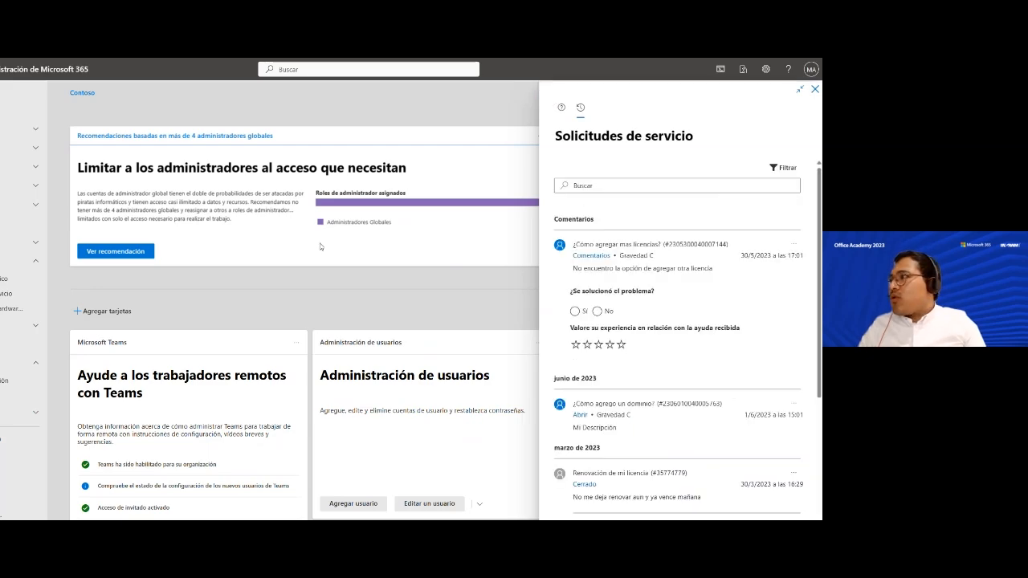
left_click(814, 89)
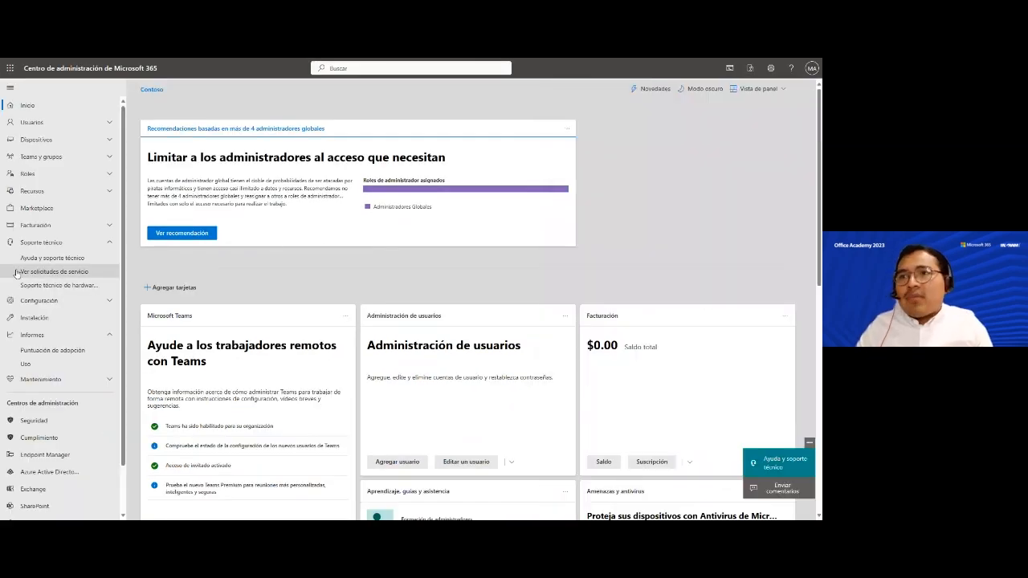
left_click(87, 273)
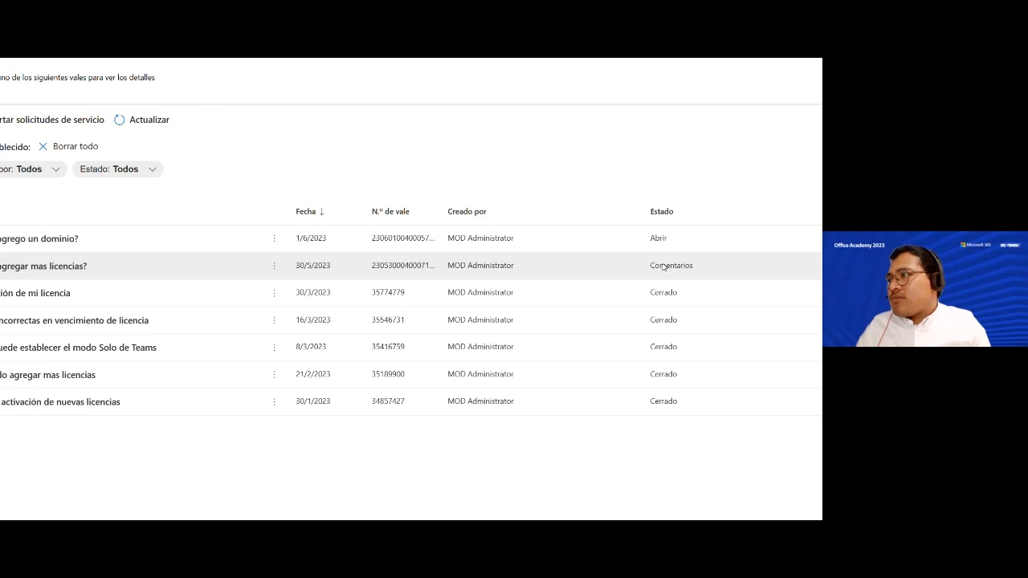
left_click(664, 265)
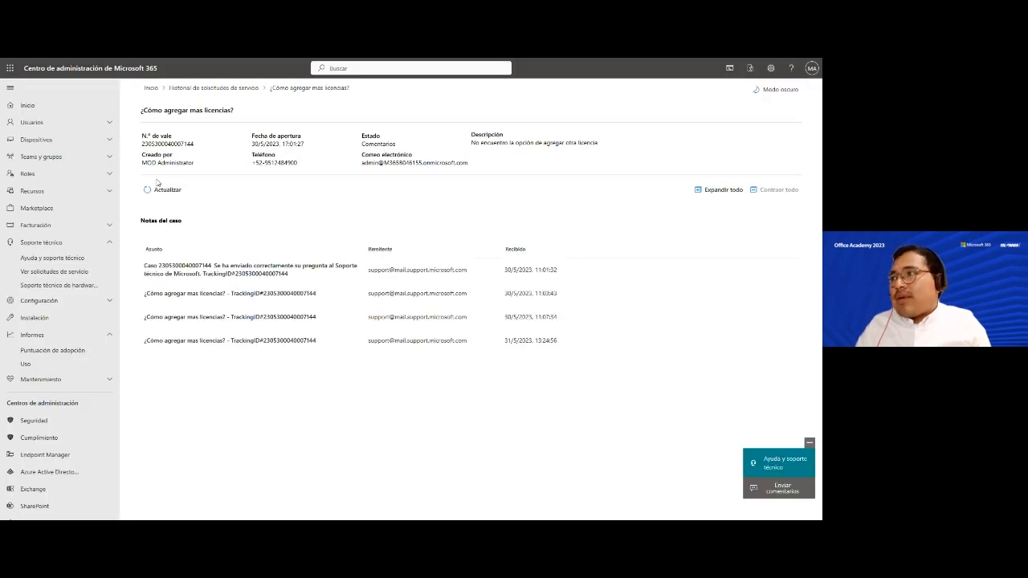